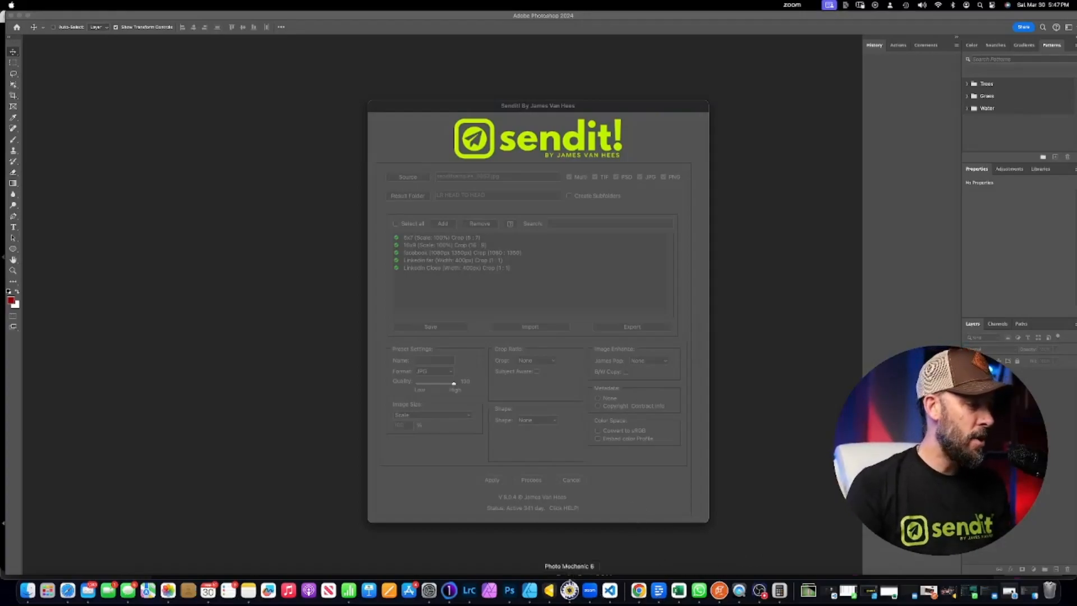
Step: Switch to Lightroom Classic's photo grid and give the headshots numbered 1, 6 and 15 a red colour label
left_click(471, 591)
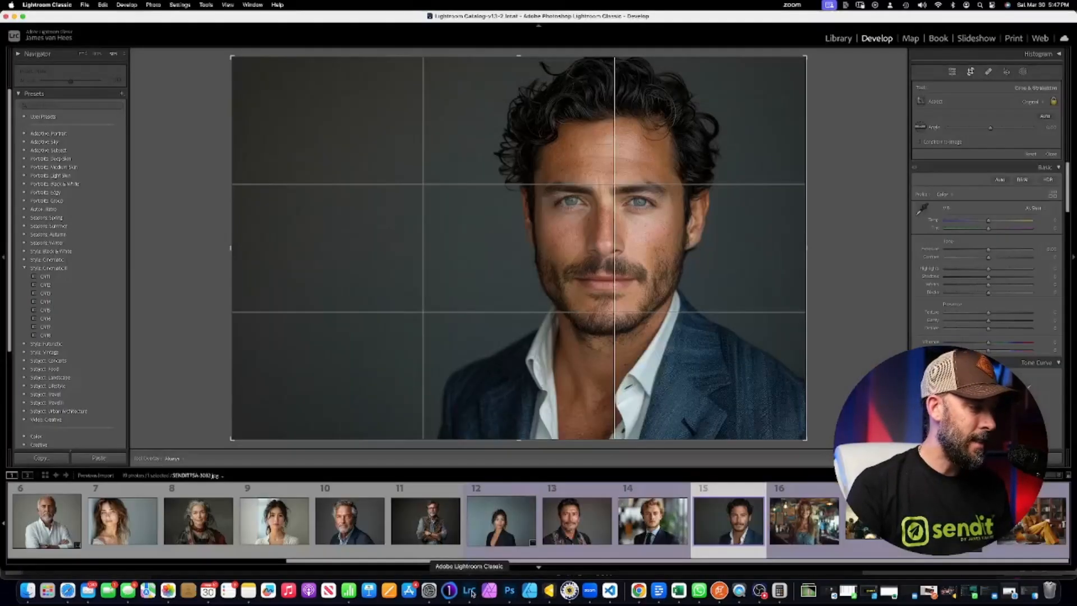
key("g")
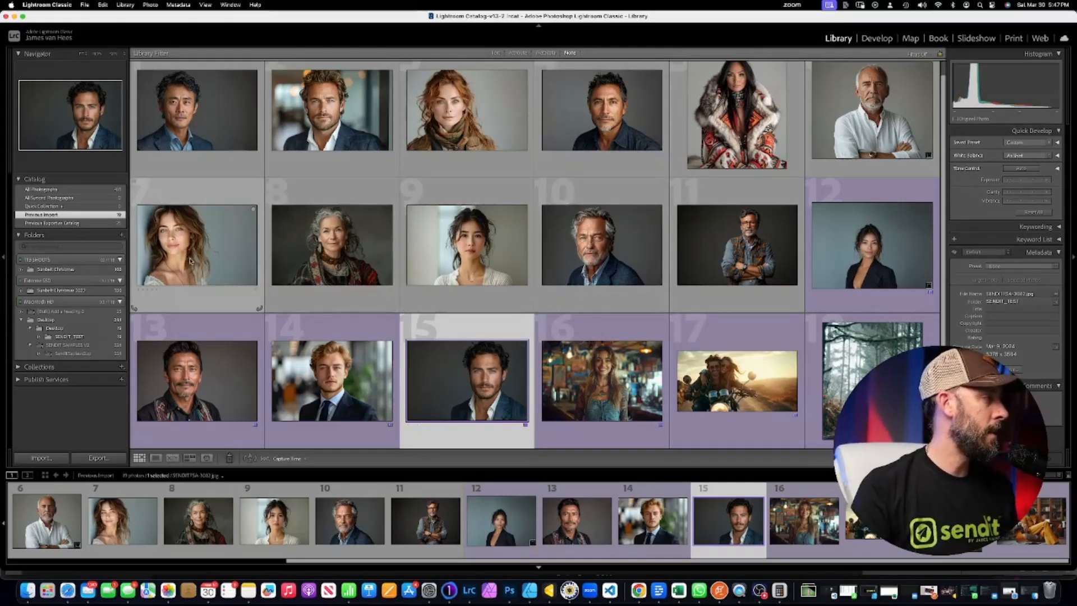
left_click(871, 112, "super")
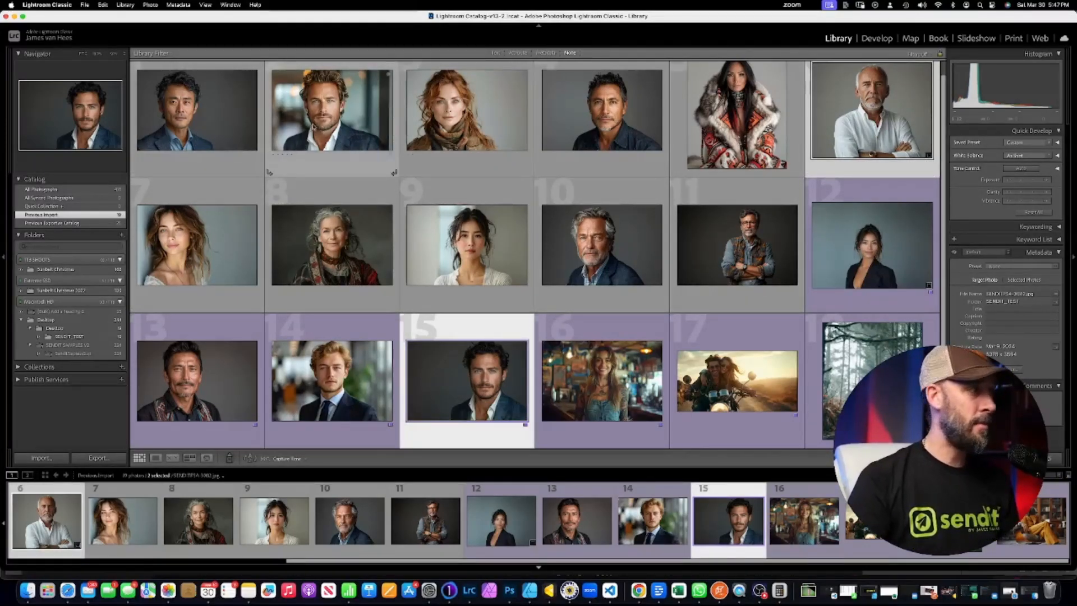
left_click(245, 145, "super")
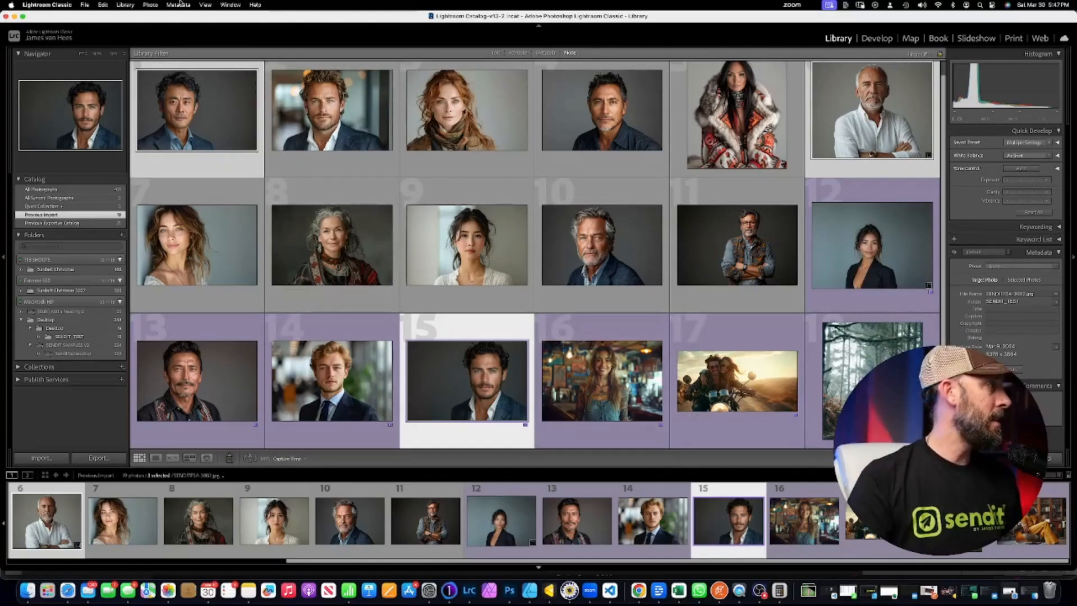
left_click(257, 155)
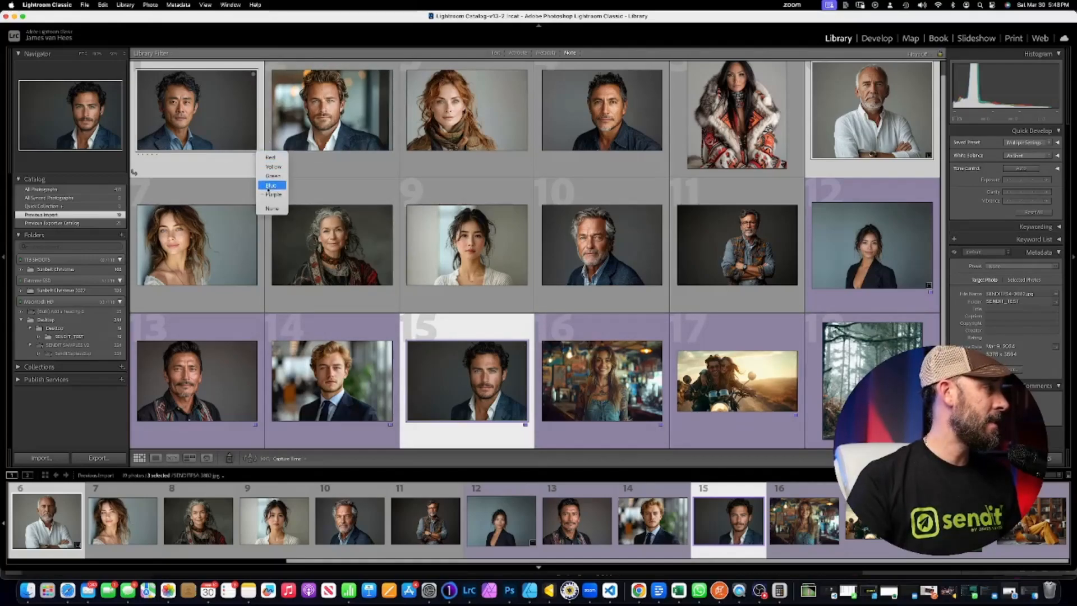
left_click(270, 159)
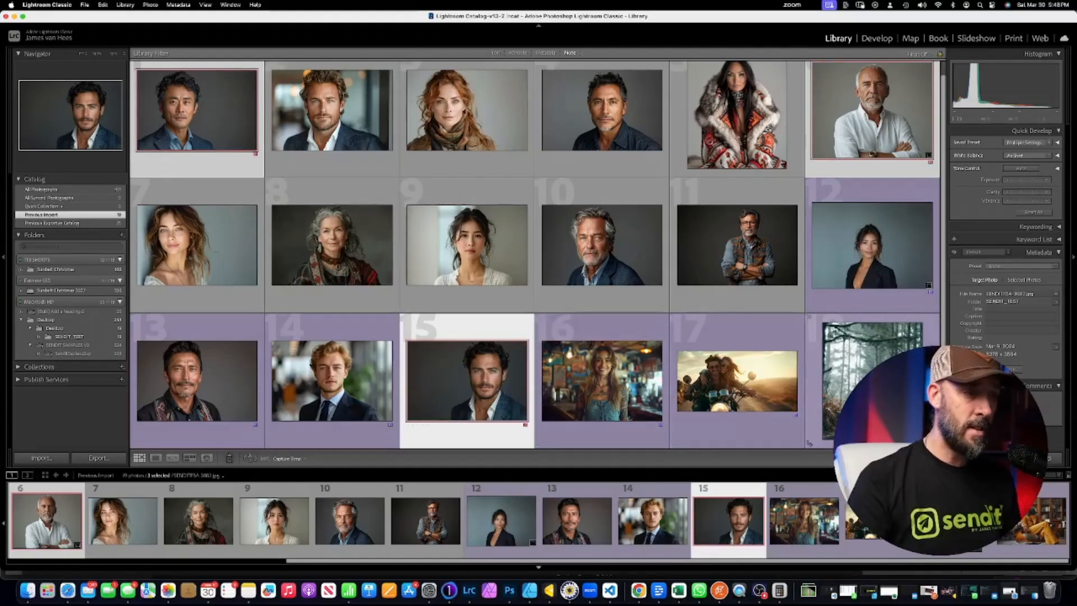
Step: Filter the previous import to red-labelled photos only, with no star-rating condition
left_click(926, 55)
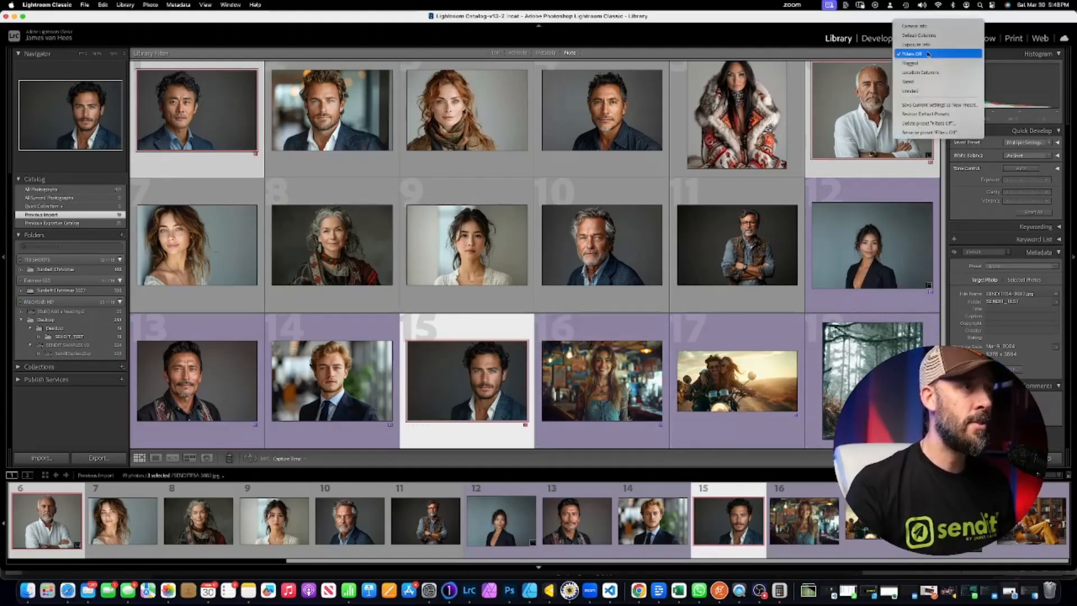
left_click(926, 83)
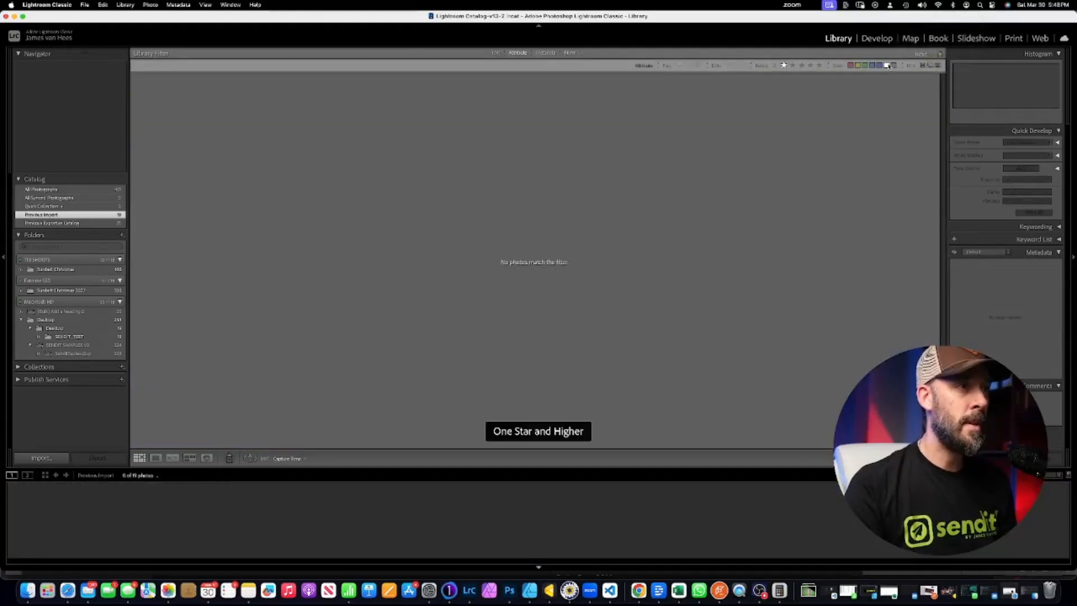
left_click(851, 66)
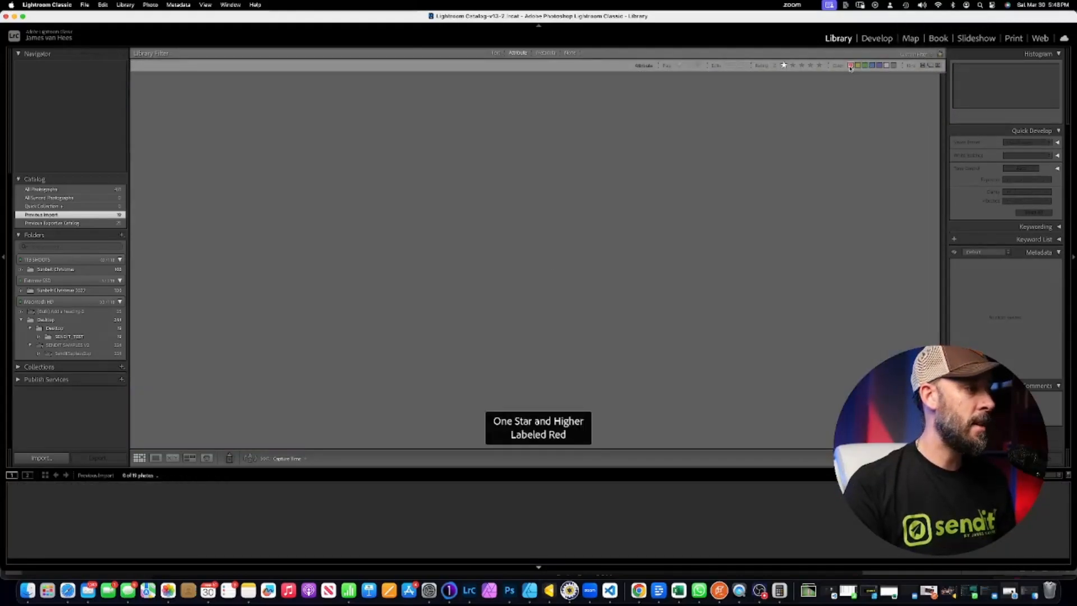
left_click(784, 65)
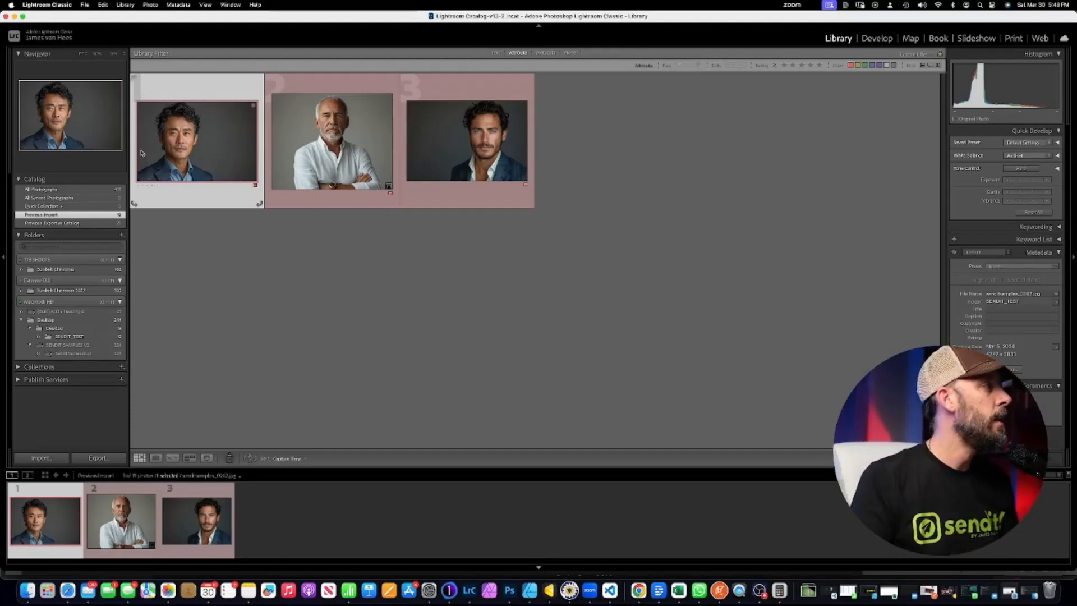
Step: Create a virtual copy of the first headshot, the man in the blue shirt and jacket
left_click(257, 250)
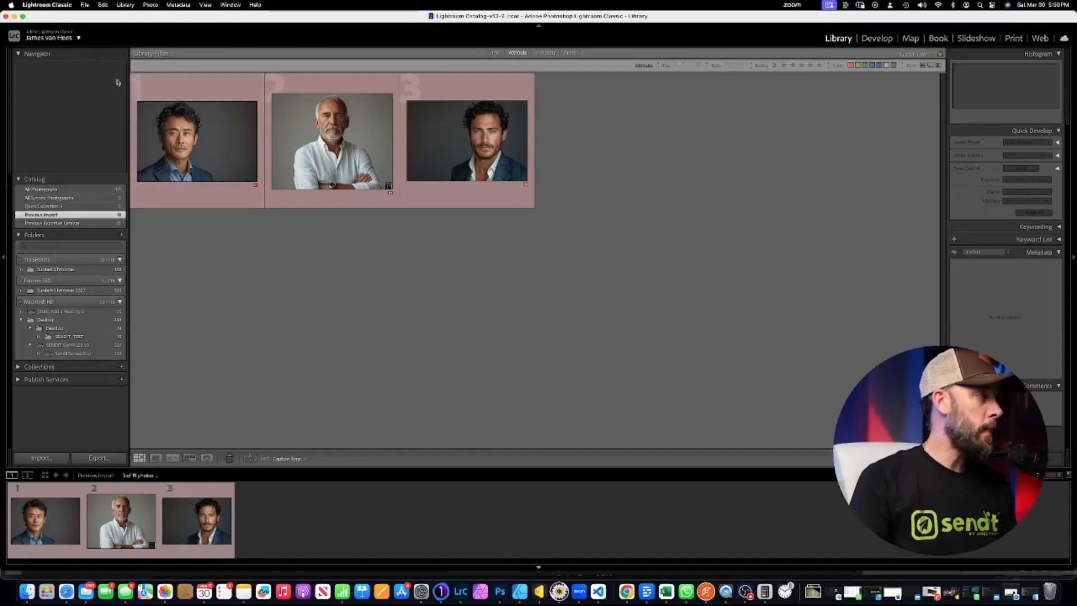
left_click(180, 151)
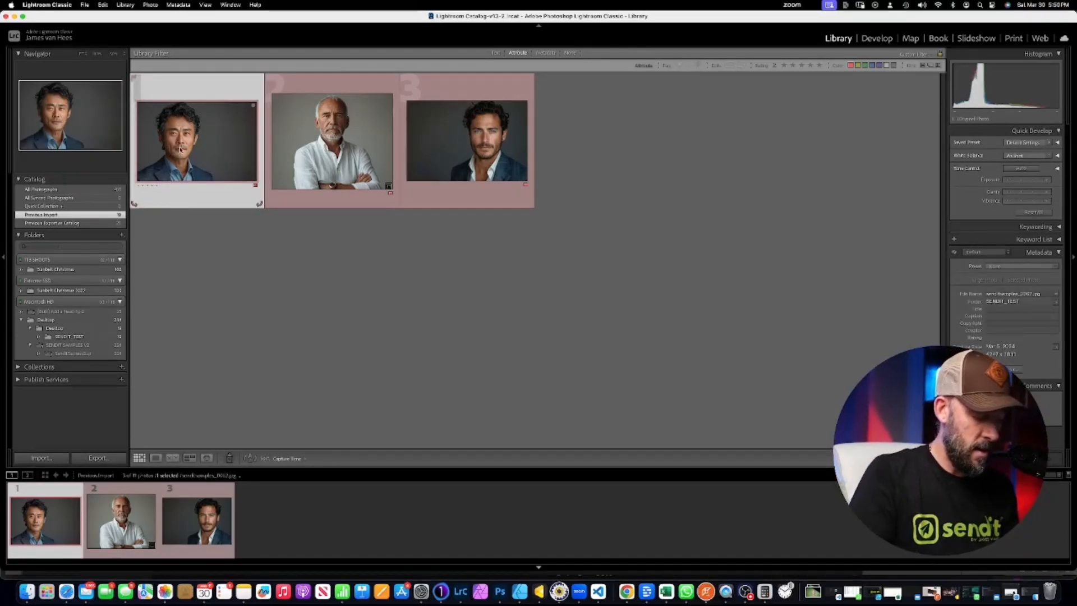
right_click(179, 150)
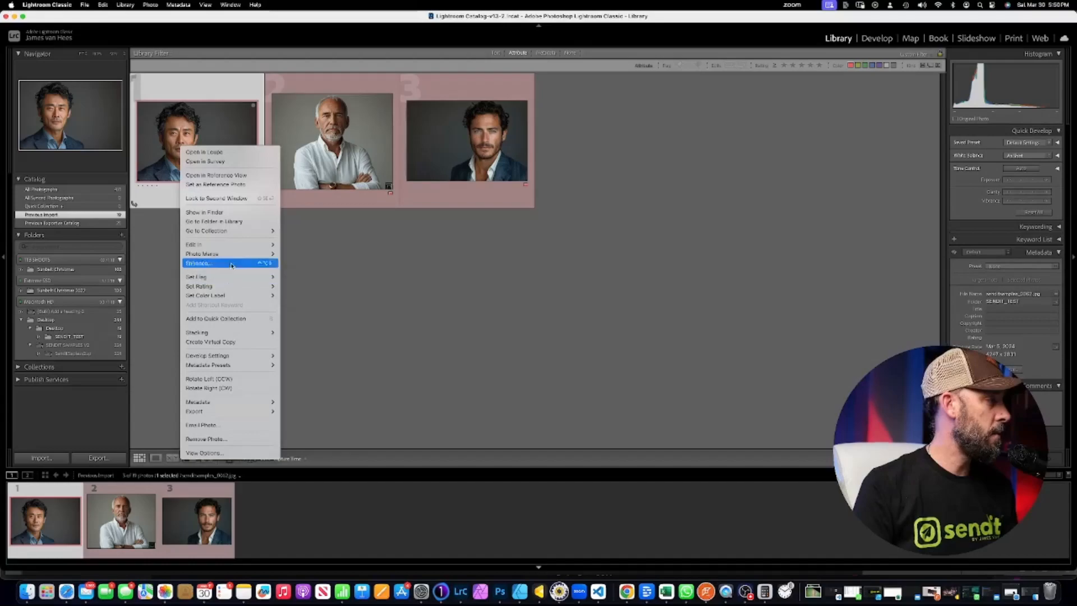
left_click(213, 341)
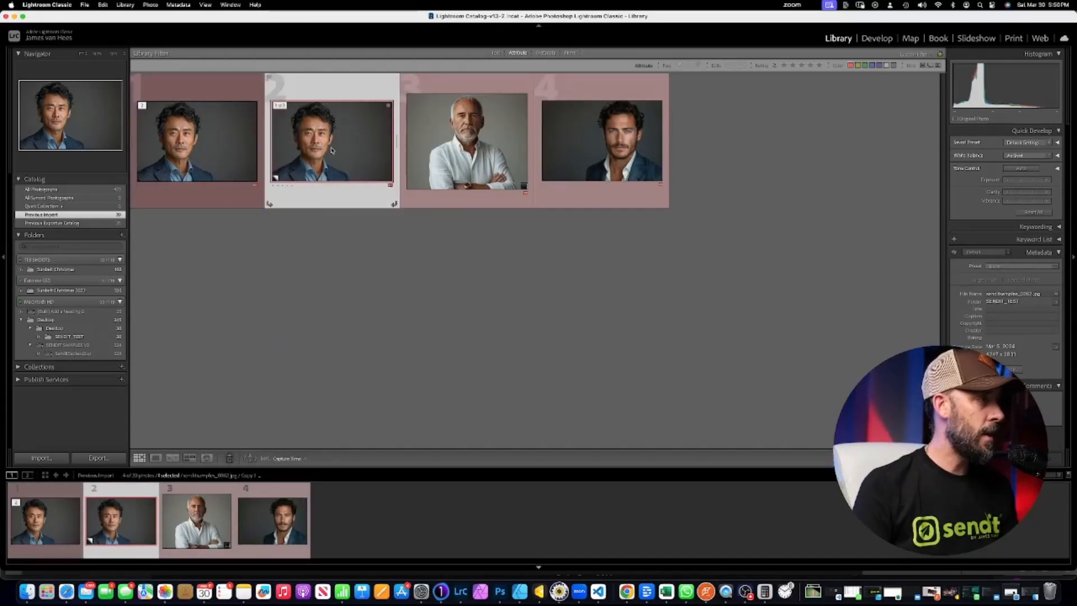
Step: Crop the original of the first headshot to a vertical 5 x 7 ratio, framed around the man's head and shoulders
left_click(188, 133)
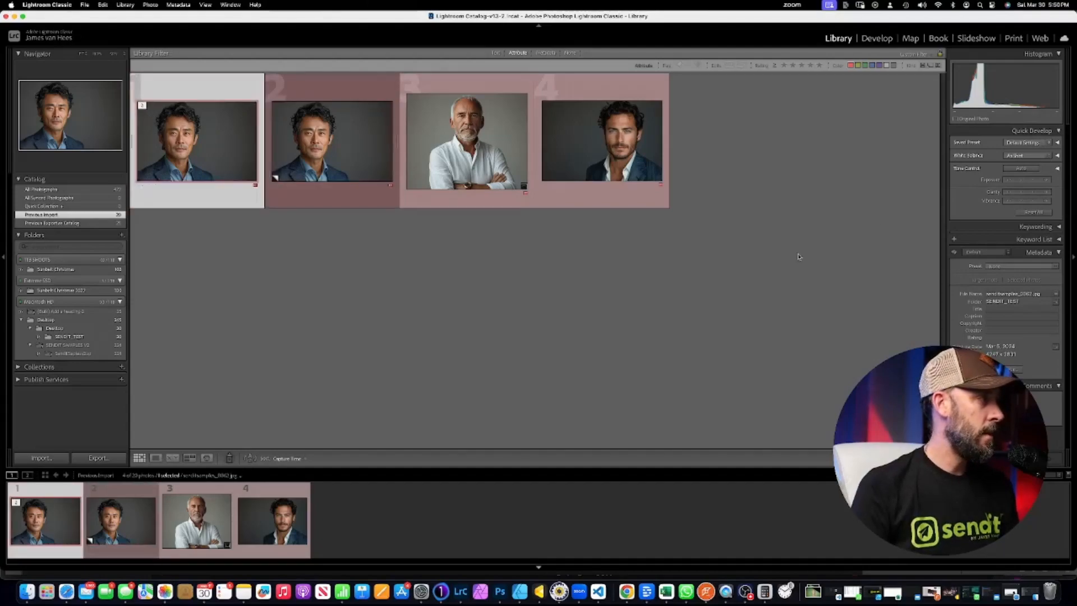
left_click(877, 40)
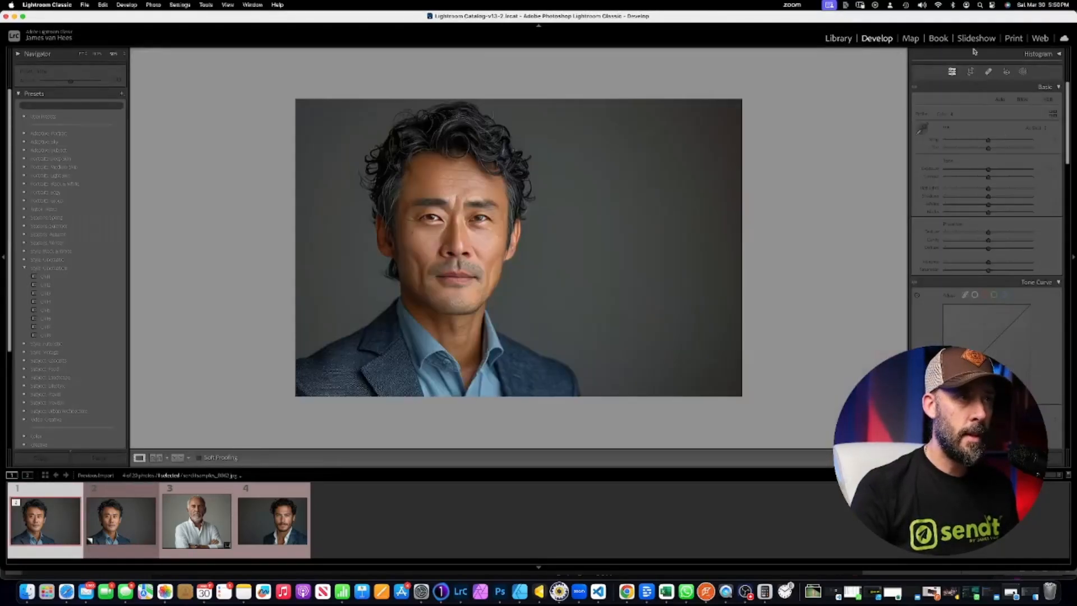
key("r")
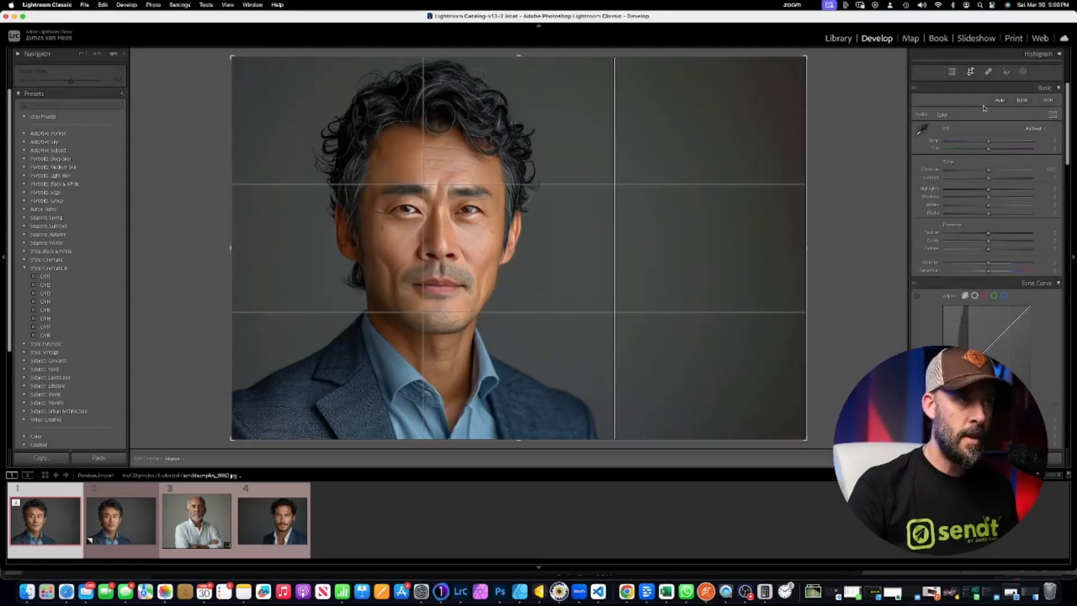
left_click(1036, 106)
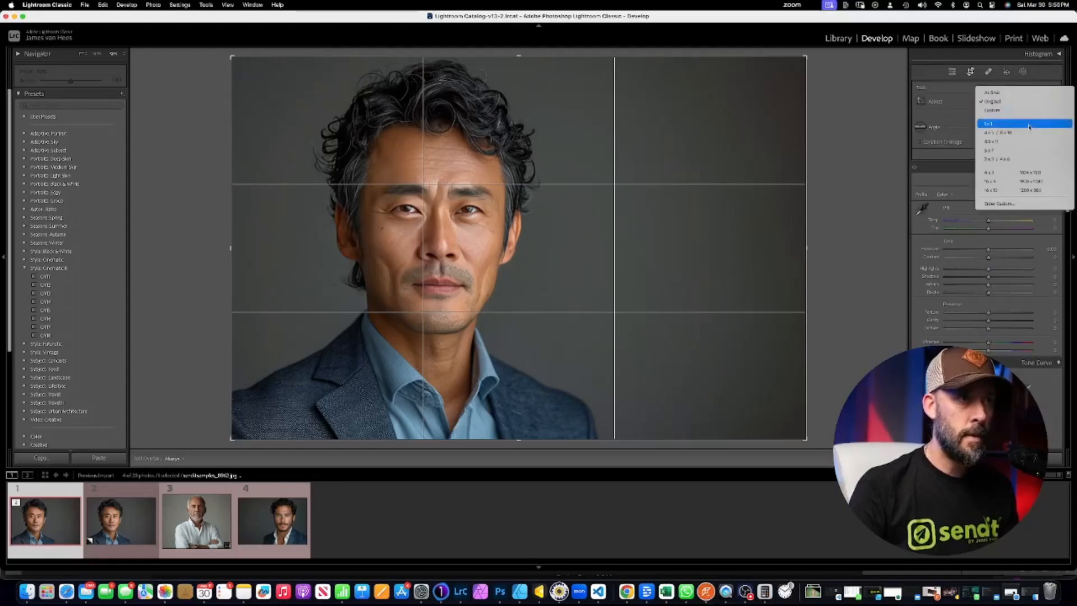
left_click(1020, 150)
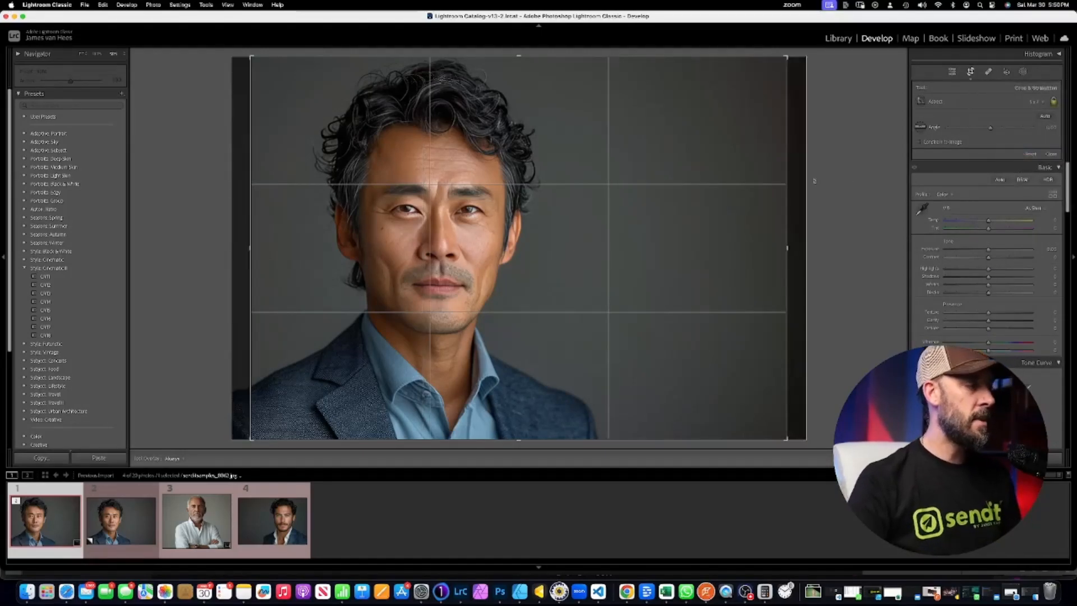
left_click_drag(799, 63, 578, 59)
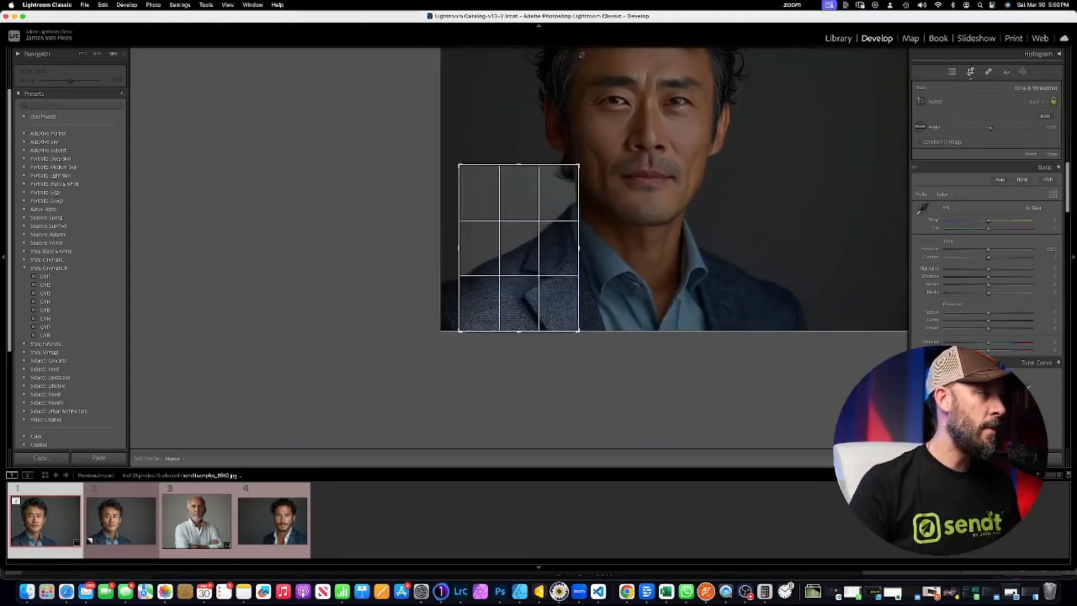
left_click_drag(571, 162, 505, 154)
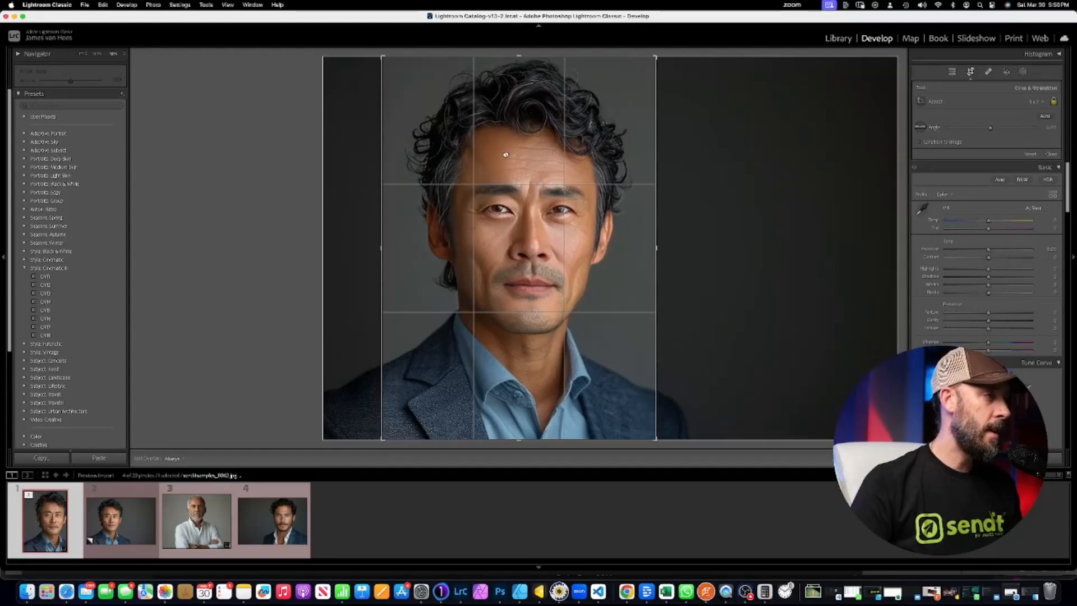
Step: Crop the first virtual copy to a 16 x 9 ratio, positioned at the photo's upper edge to keep all the hair in frame
left_click(127, 529)
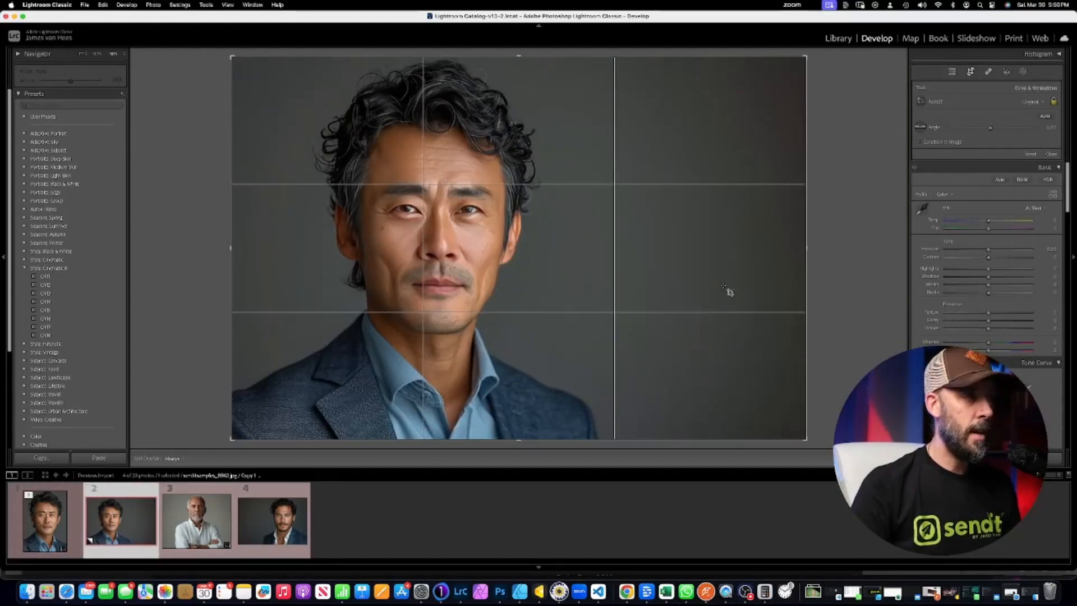
left_click(1032, 102)
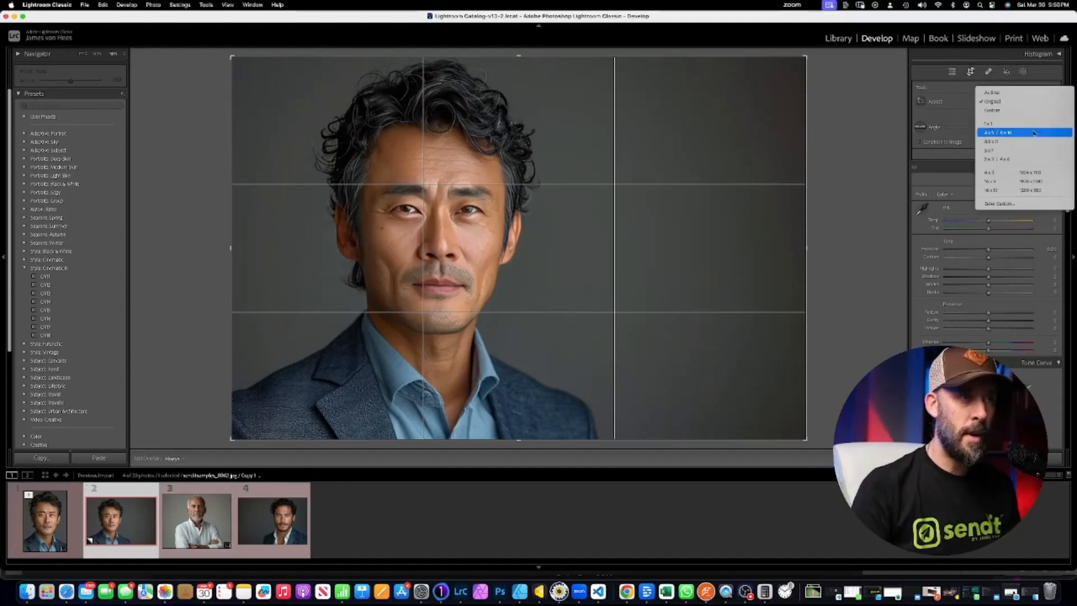
left_click(1039, 183)
left_click_drag(422, 177, 421, 202)
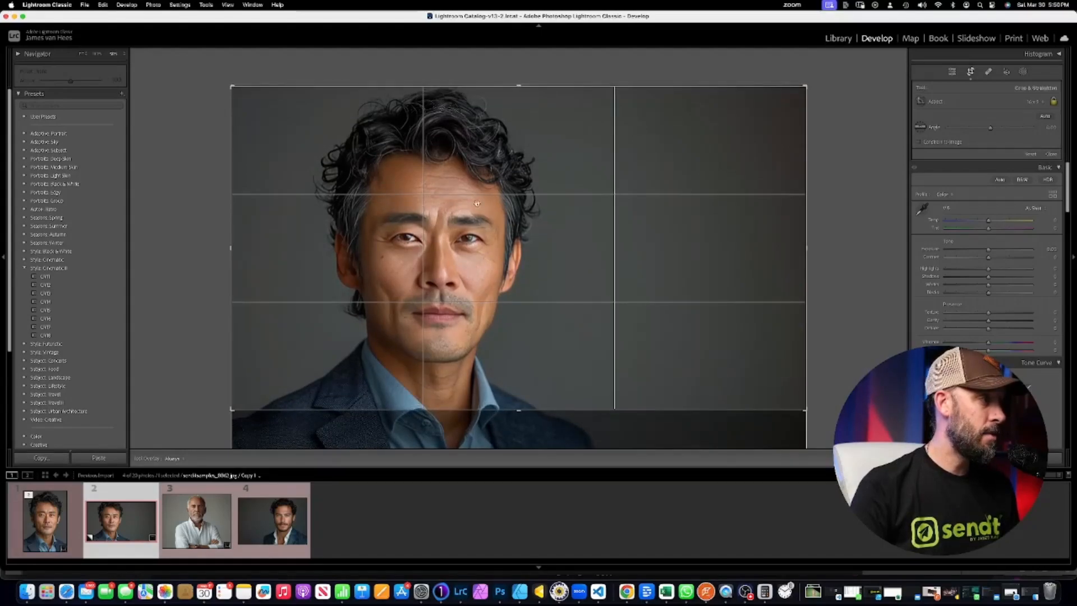
key("Return")
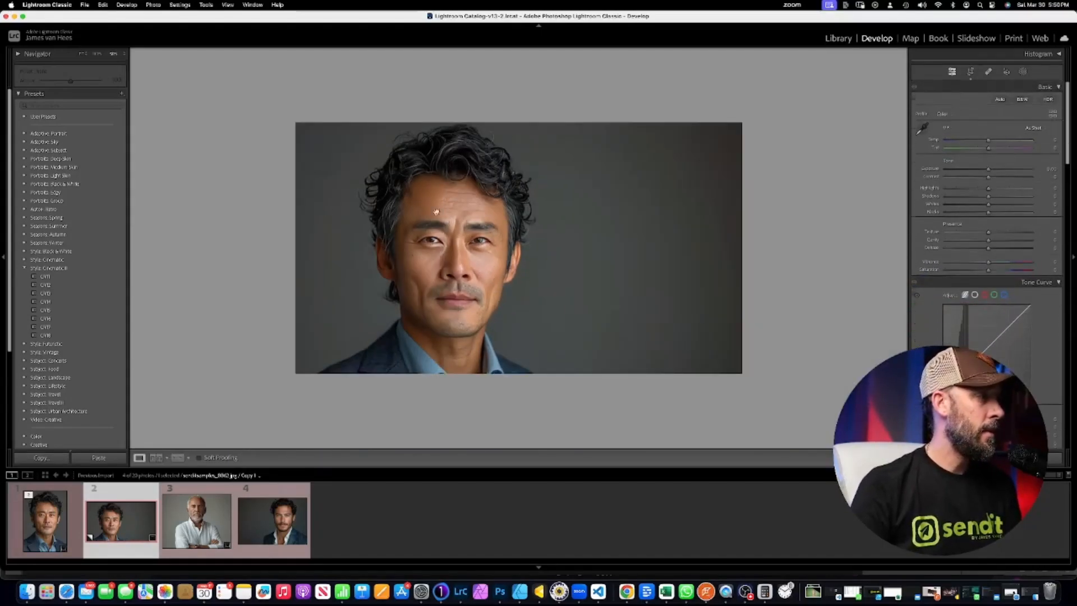
Step: Create three more virtual copies of the 16 x 9 cropped headshot
right_click(140, 524)
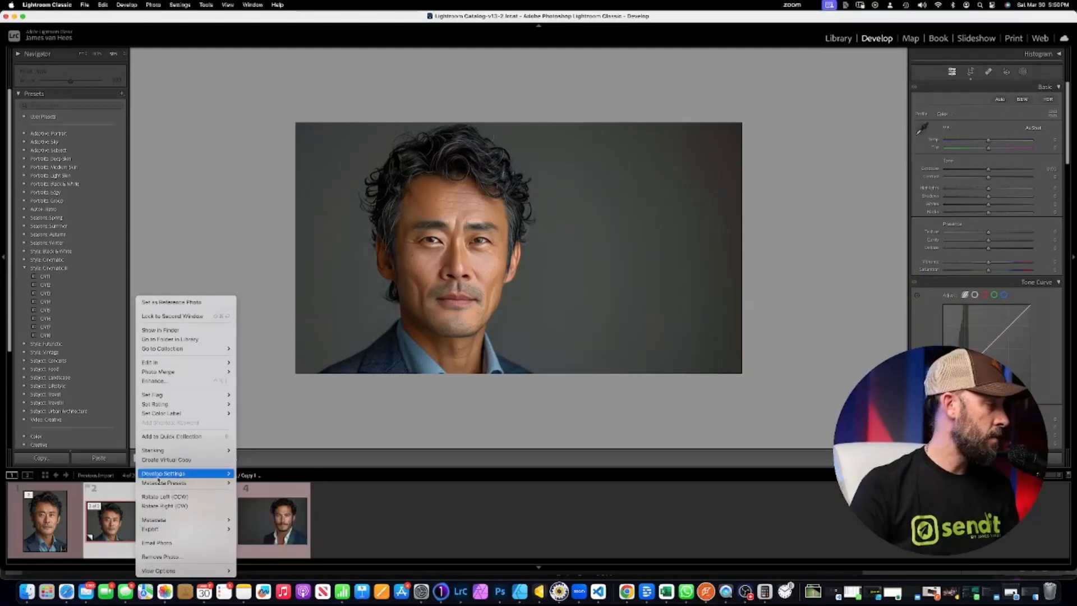
left_click(176, 460)
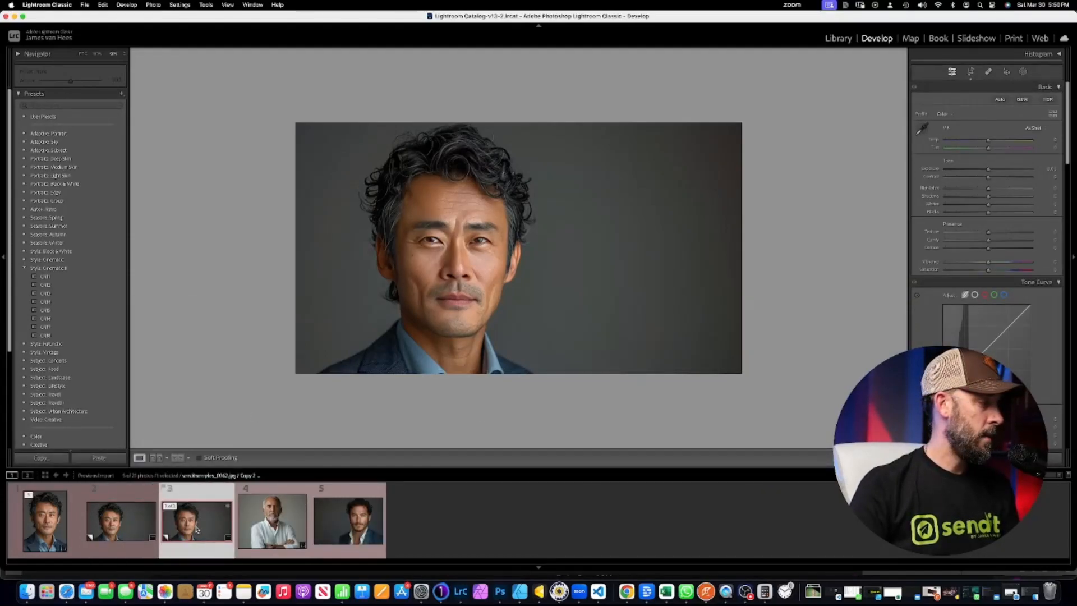
right_click(194, 523)
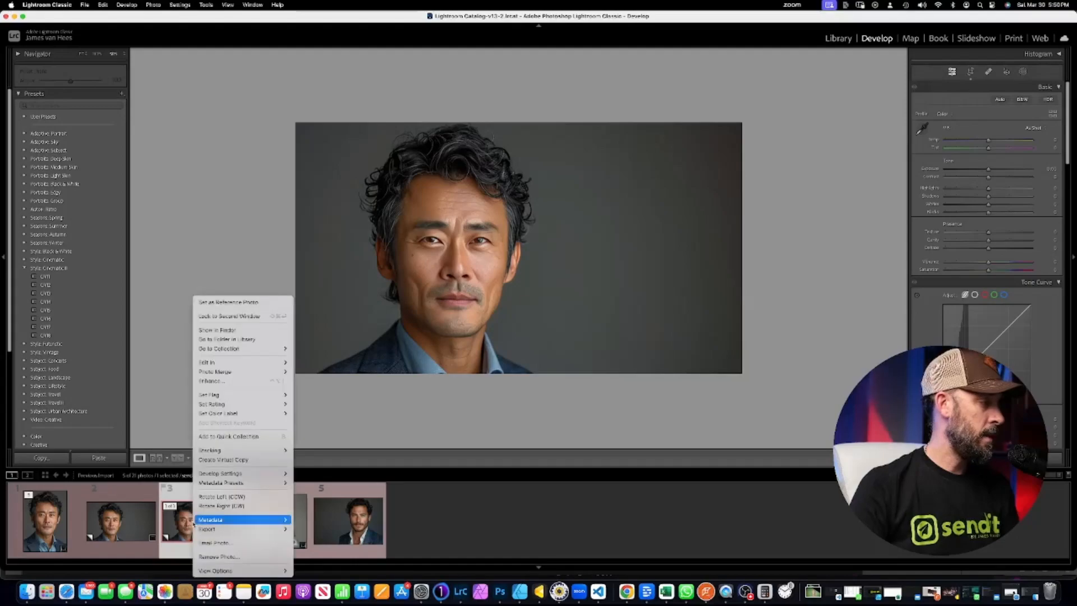
left_click(227, 461)
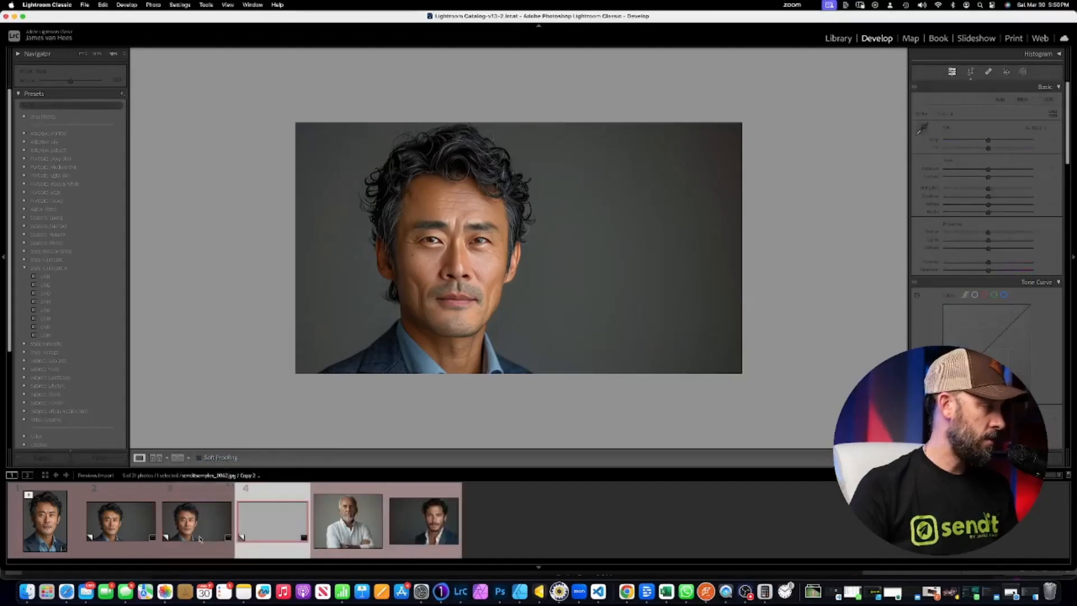
right_click(262, 523)
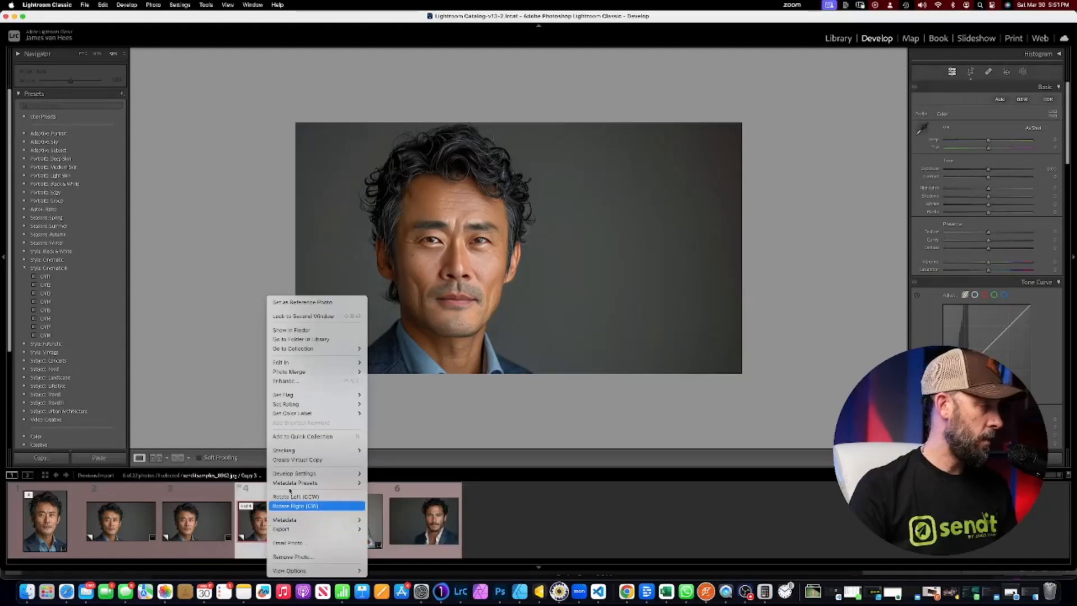
left_click(305, 460)
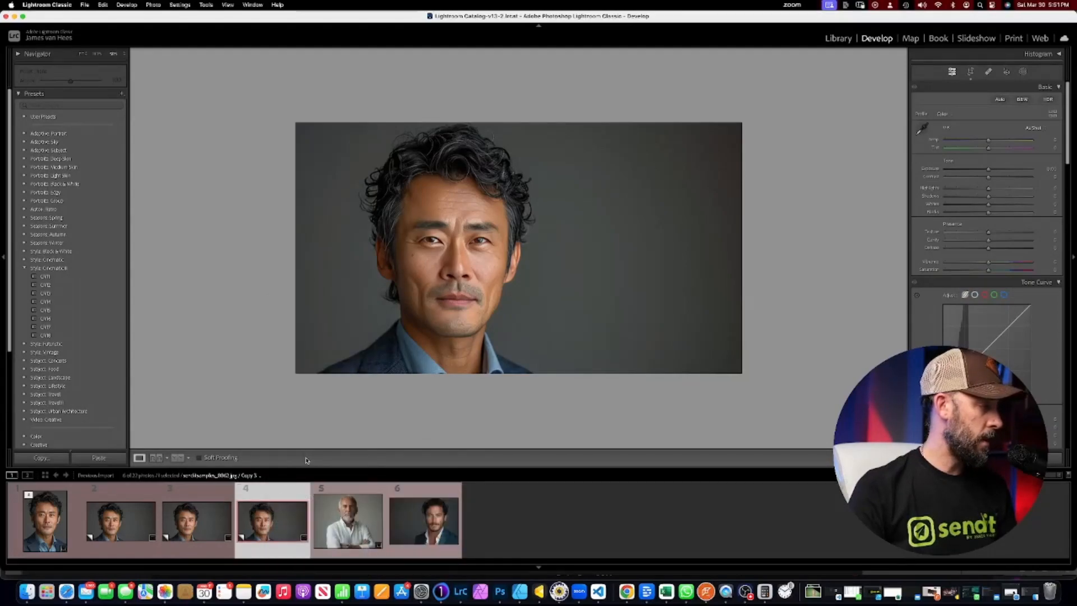
Step: Apply a custom 1080 x 1350 crop ratio to the second virtual copy of the man in the blue shirt
left_click(195, 522)
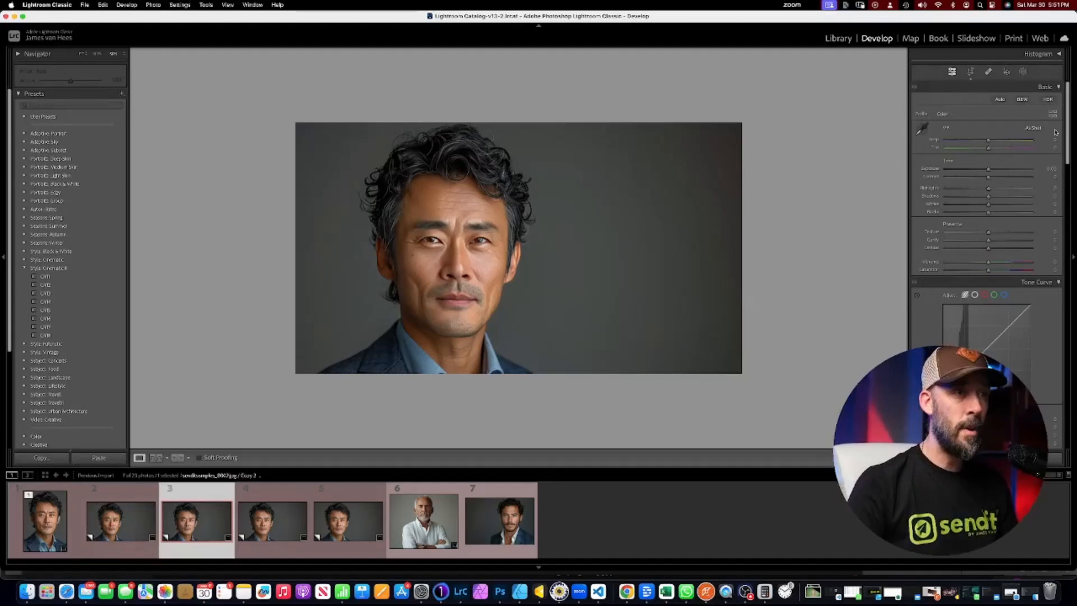
left_click(971, 72)
left_click(1035, 106)
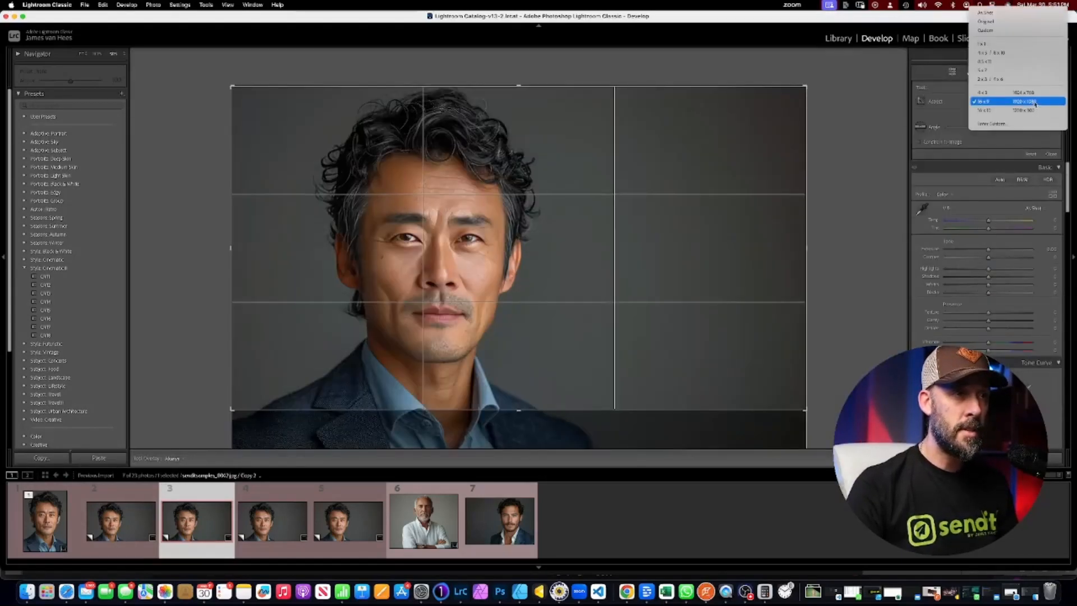
left_click(1022, 125)
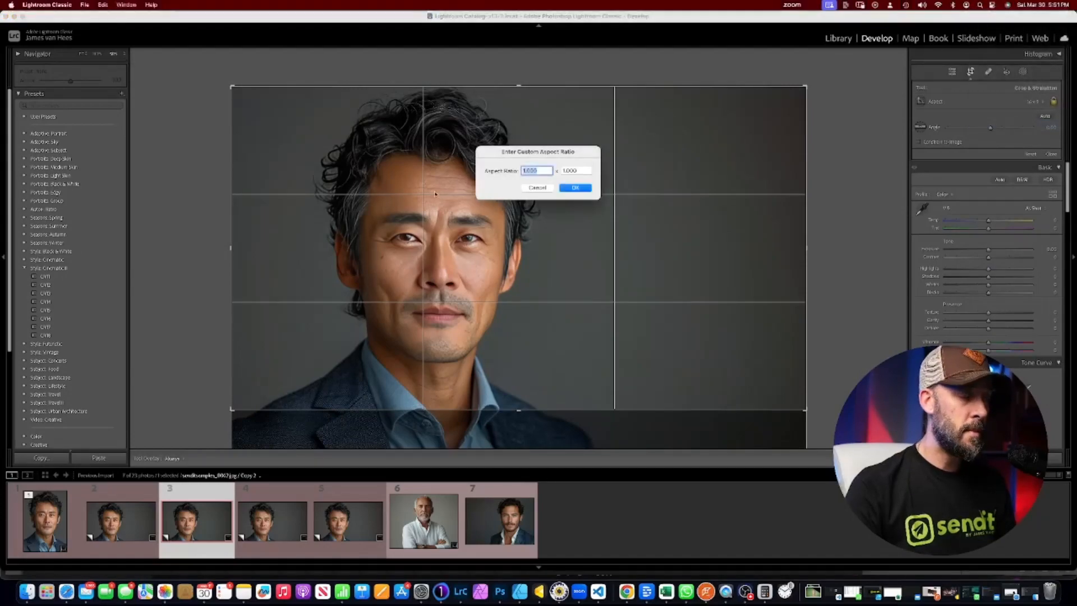
type("1080")
key("Tab")
type("1")
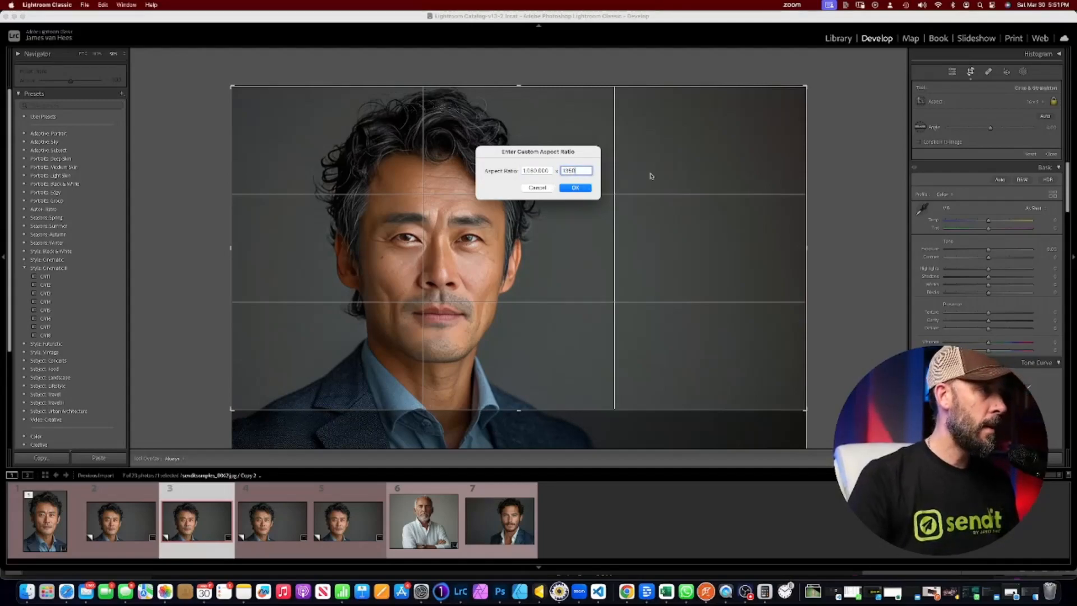
key("Return")
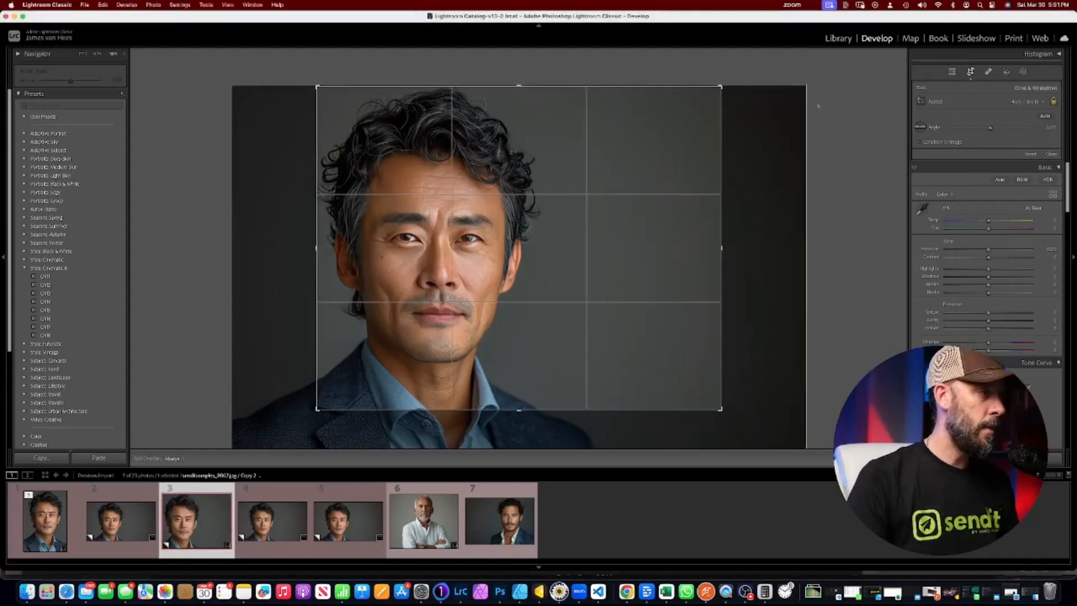
Step: Turn the second copy's crop to a full-height vertical frame and centre it on the man's head and shoulders
left_click_drag(720, 409, 669, 440)
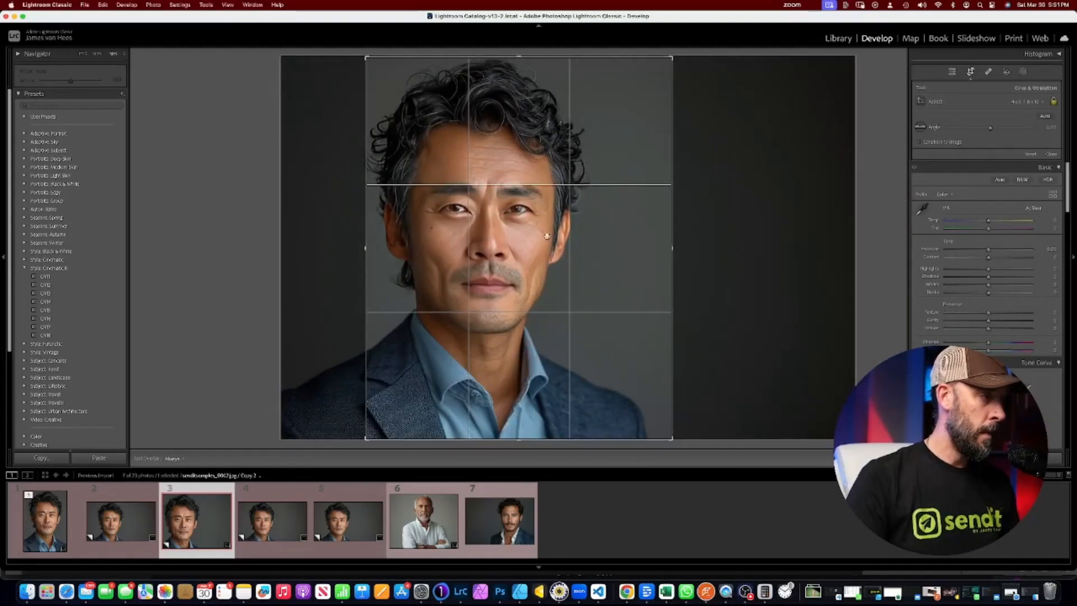
mouse_move(547, 236)
left_mouse_down()
mouse_move(530, 235)
mouse_move(551, 239)
left_mouse_up()
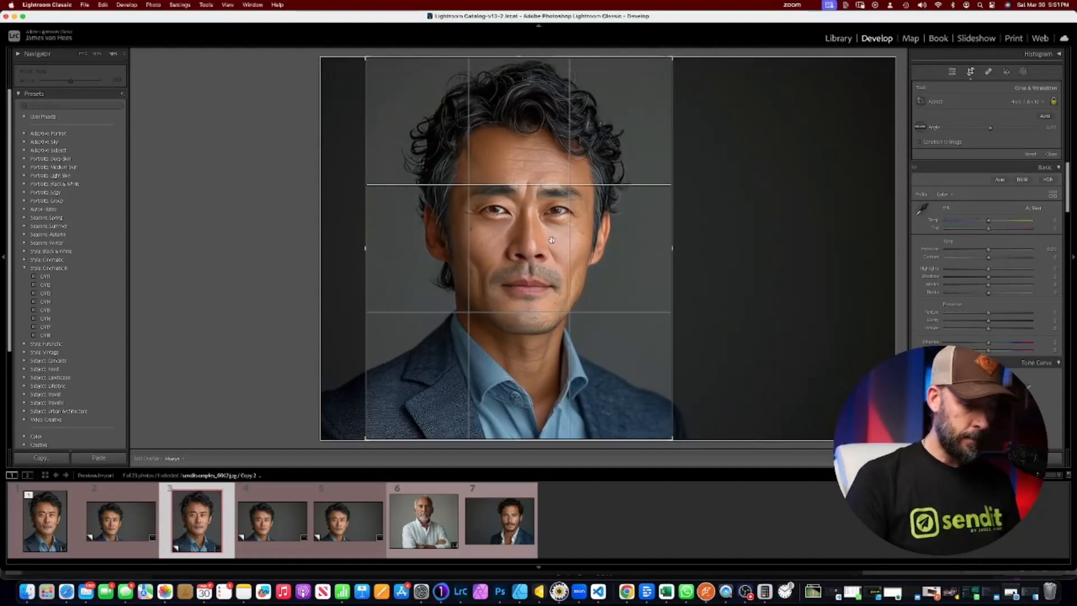
key("Return")
Step: Crop the third virtual copy to a 1 x 1 square spanning the photo's full height, with the man centred
key("Right")
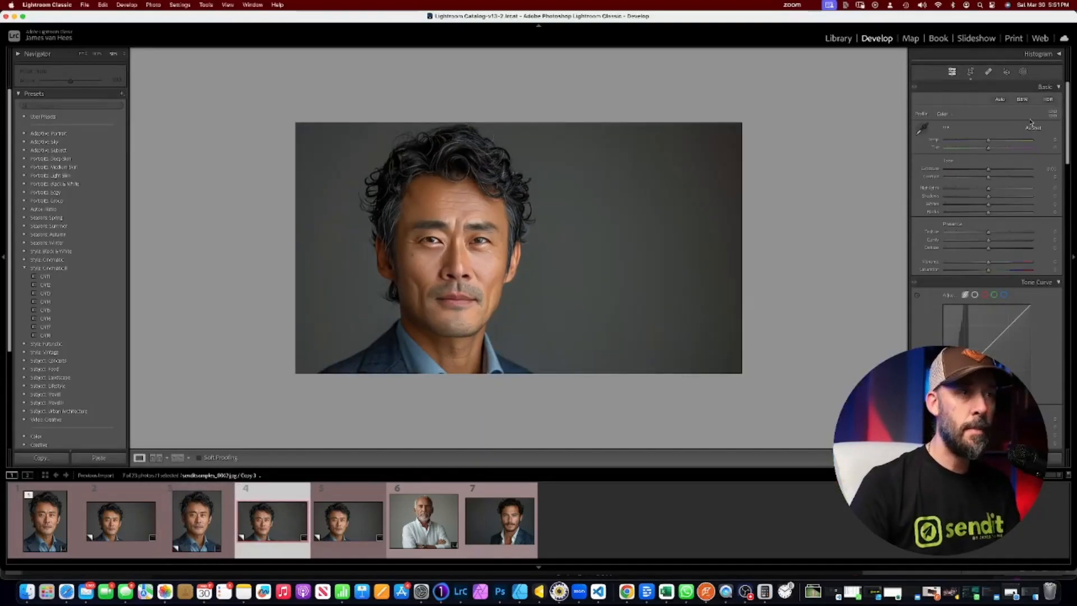
left_click(971, 72)
left_click(1038, 102)
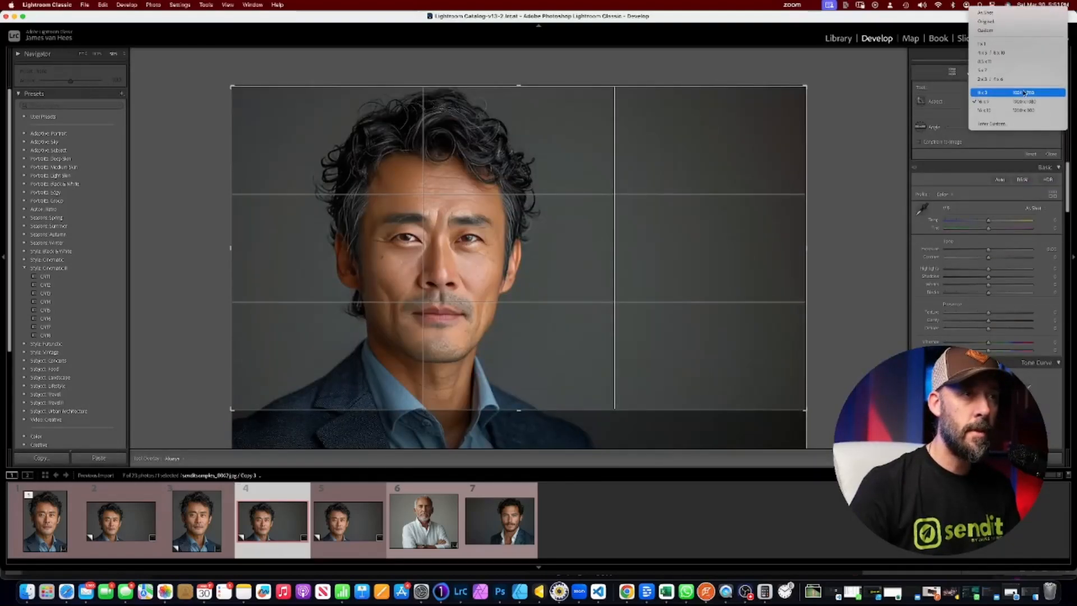
left_click(983, 44)
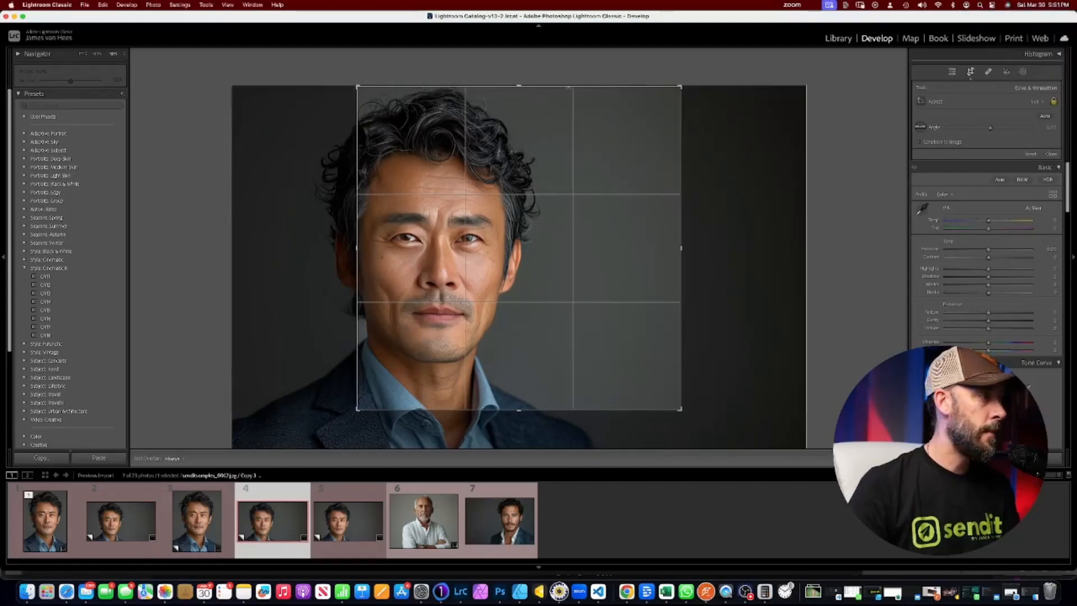
left_click_drag(514, 170, 601, 171)
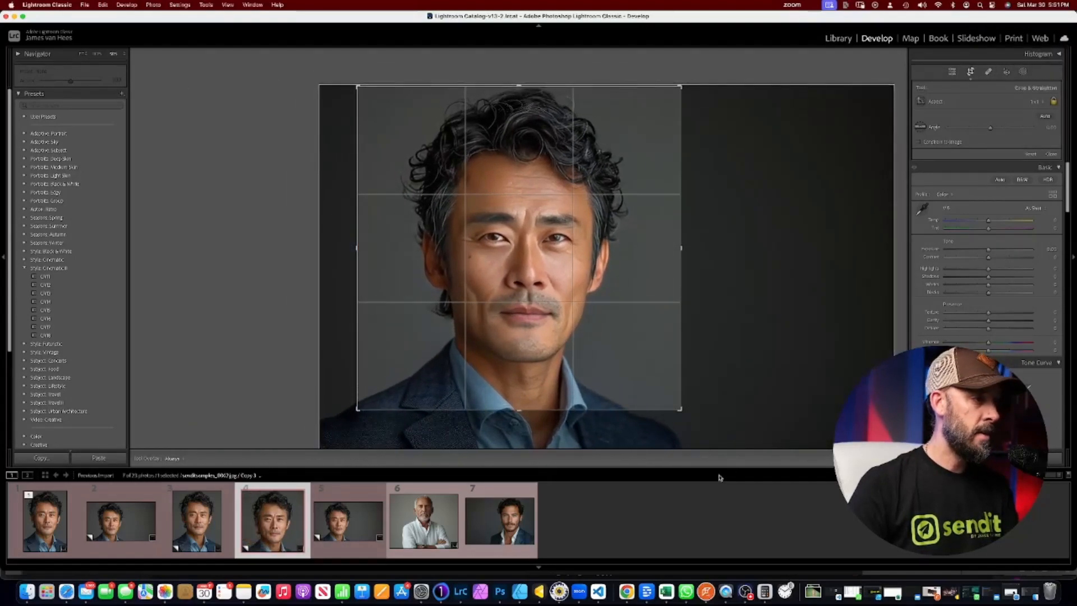
left_click_drag(677, 416, 742, 457)
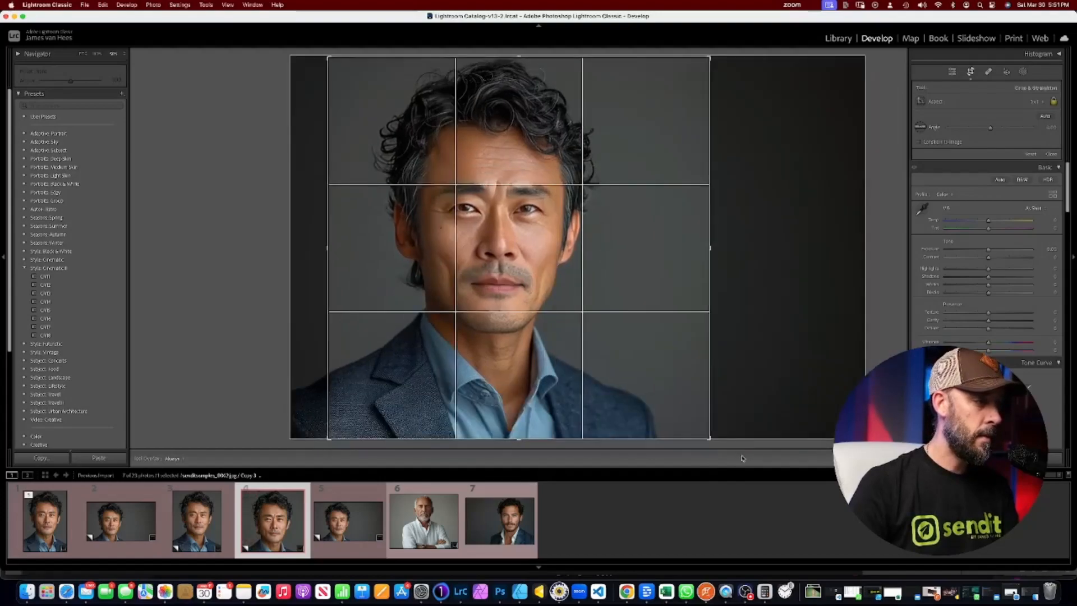
left_click_drag(499, 234, 528, 235)
key("Return")
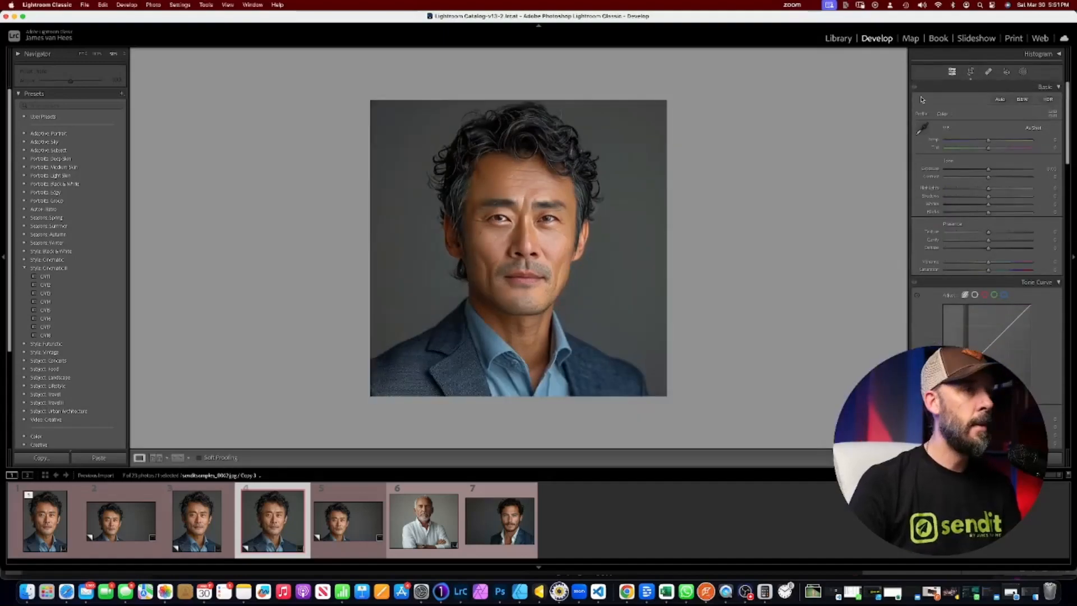
Step: Crop the fourth virtual copy to a tighter 1 x 1 square centred on the man's head
left_click(971, 72)
left_click(323, 513)
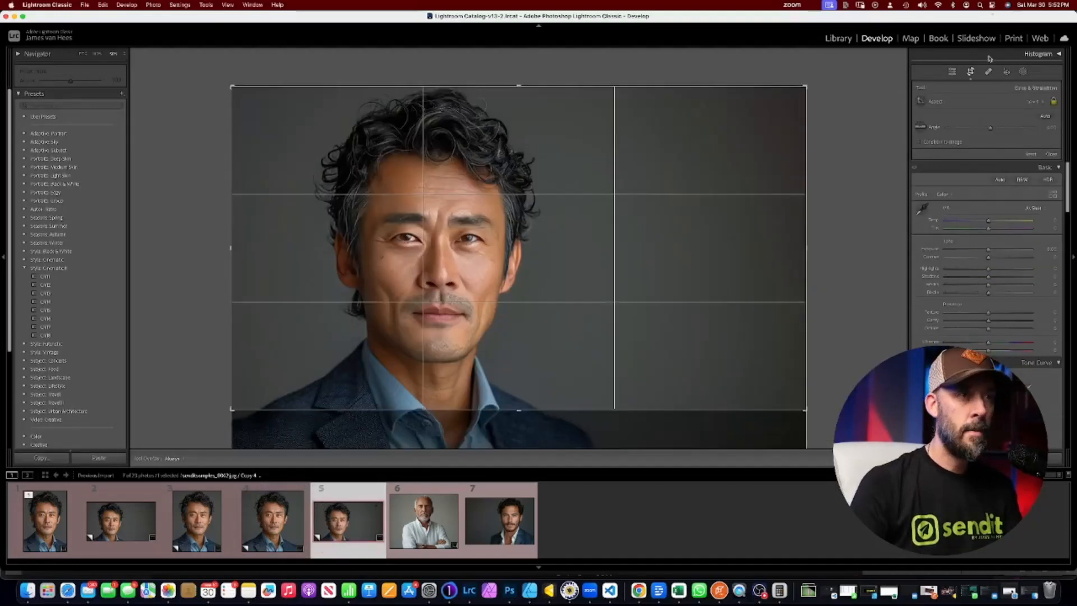
left_click(1033, 103)
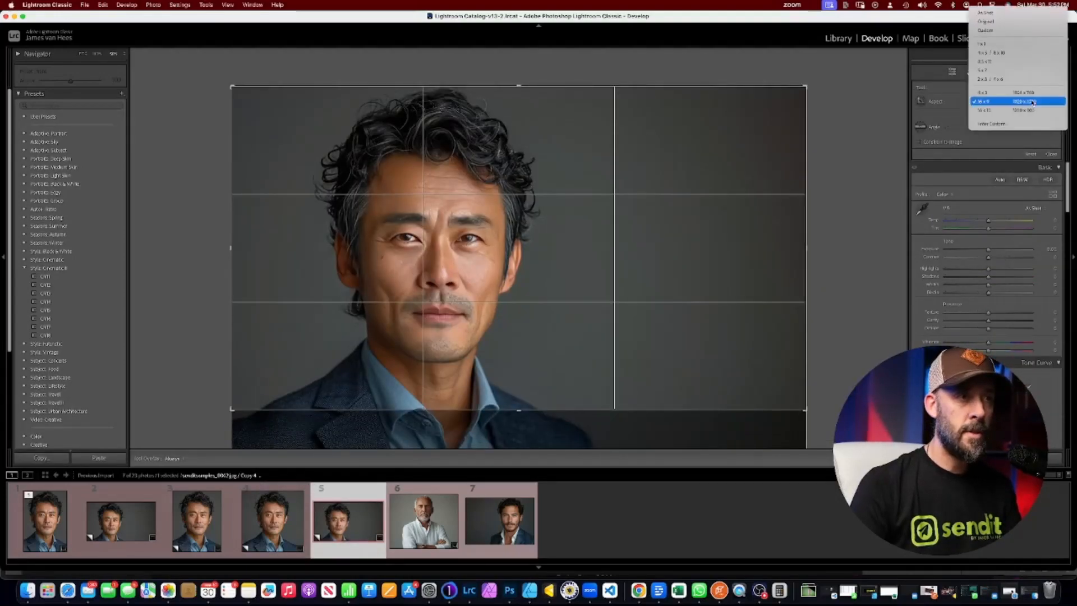
left_click(1012, 45)
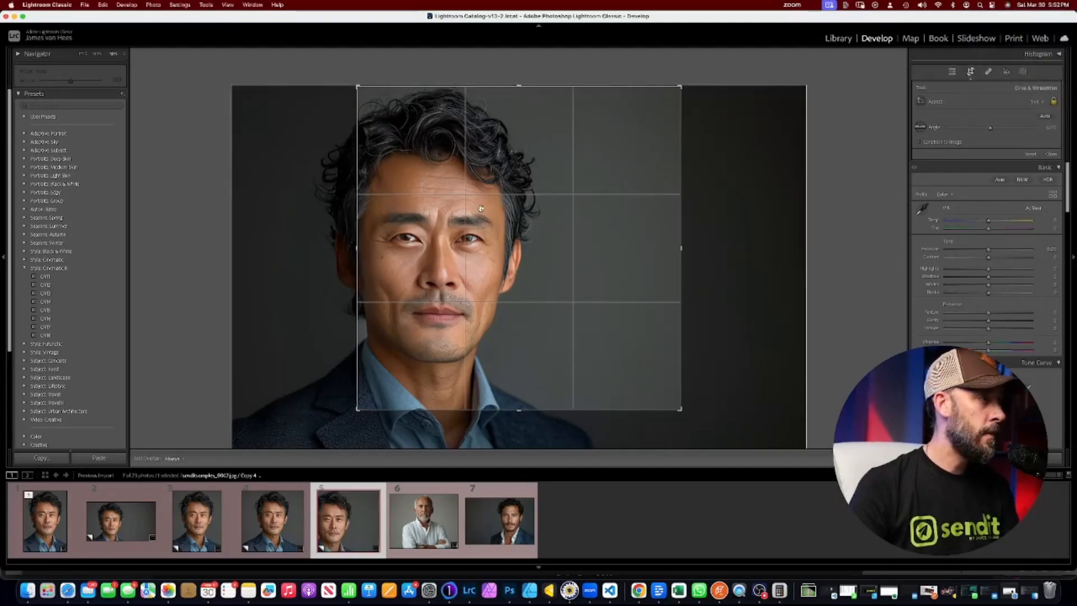
left_click_drag(463, 232, 559, 210)
key("Return")
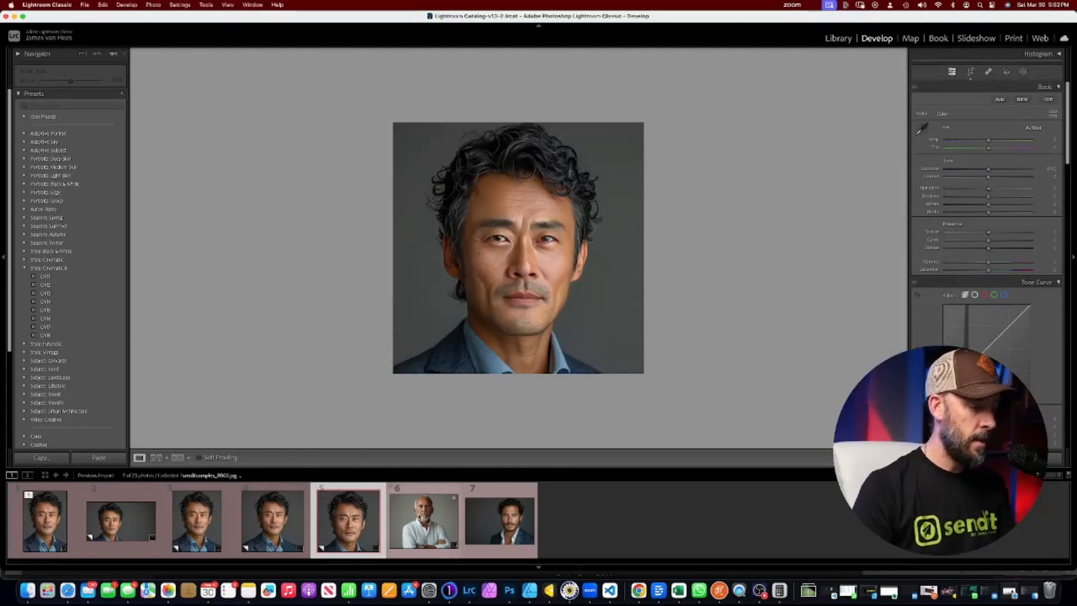
Step: Create four virtual copies of the headshot of the grey-bearded man in the white shirt
left_click(435, 524)
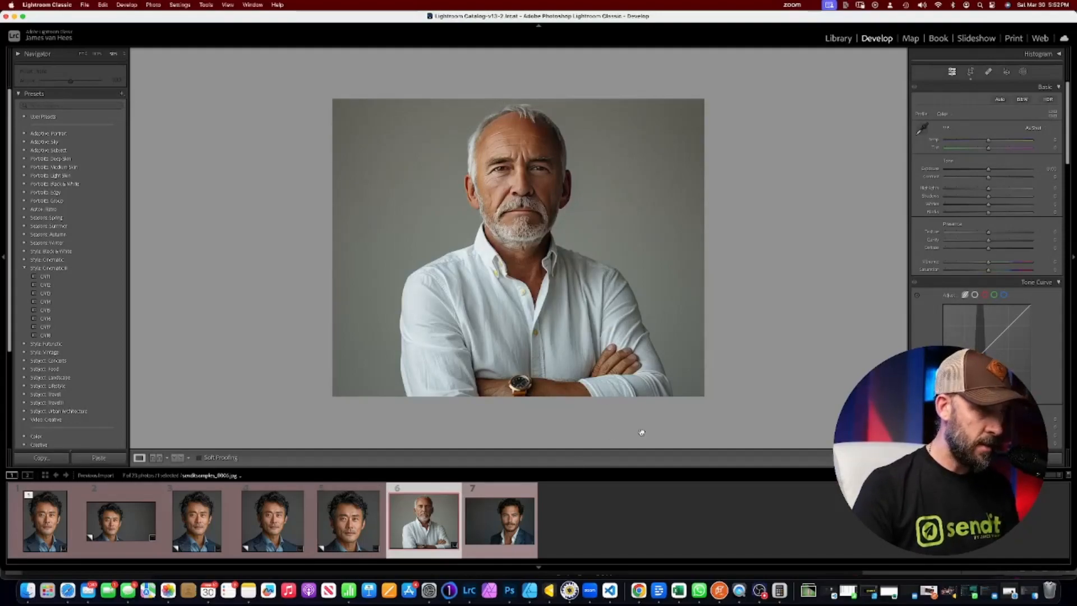
right_click(431, 536)
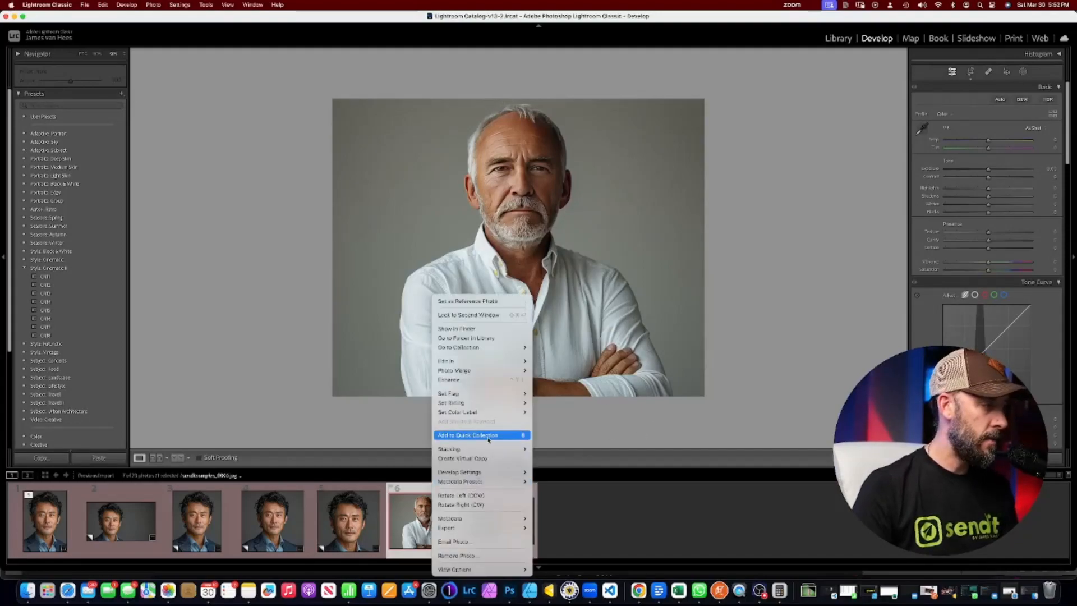
left_click(483, 459)
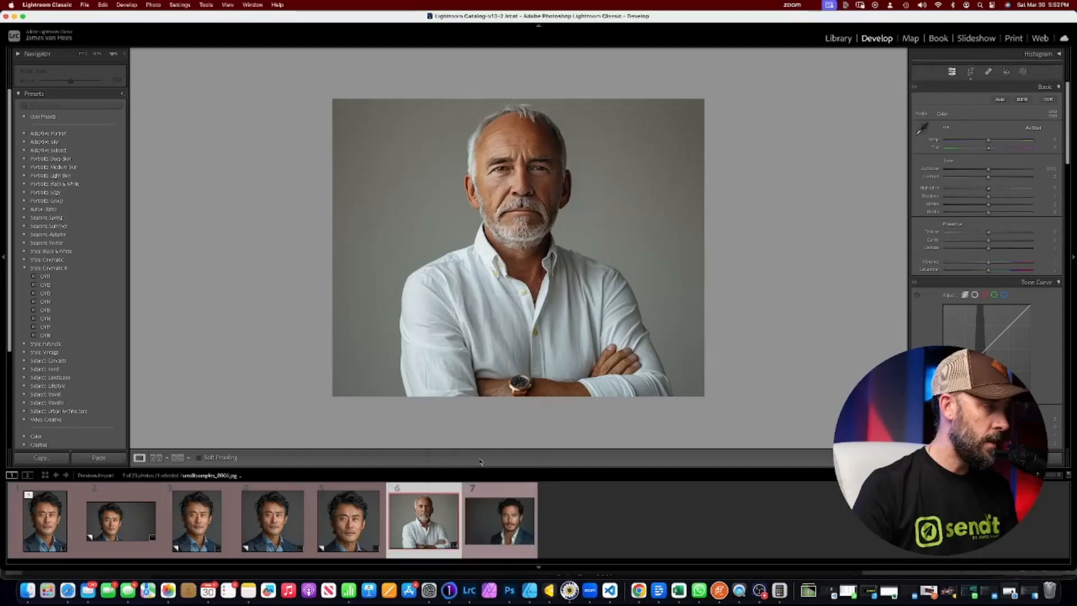
right_click(435, 518)
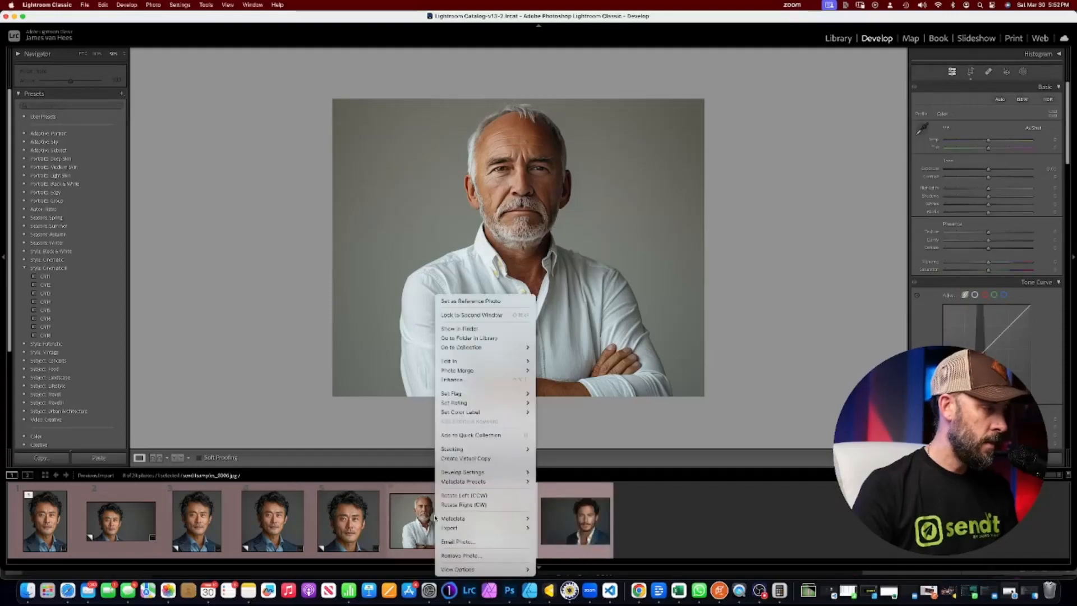
left_click(465, 458)
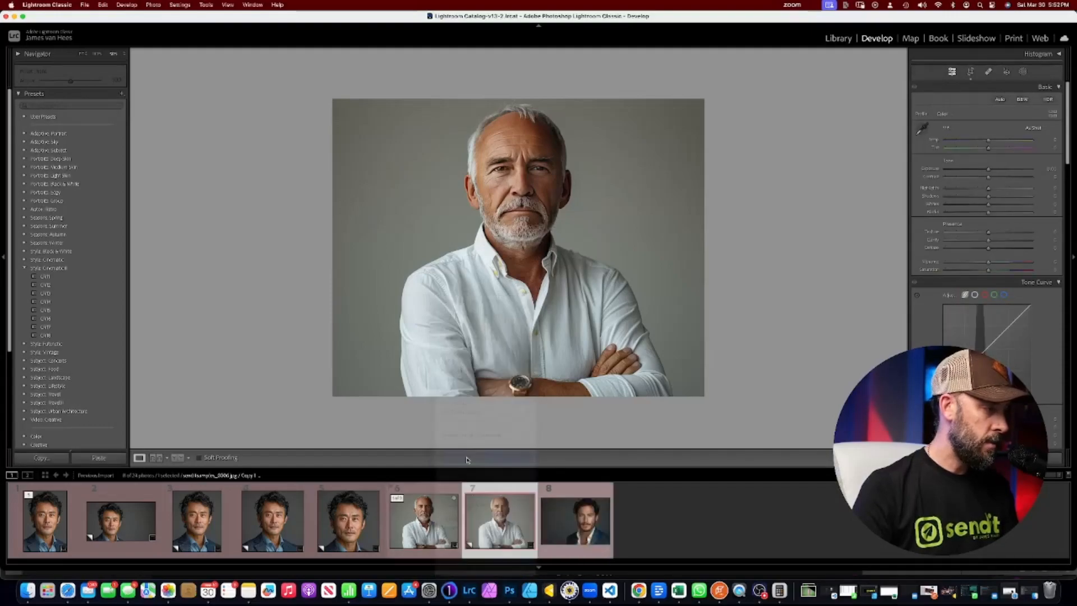
right_click(442, 527)
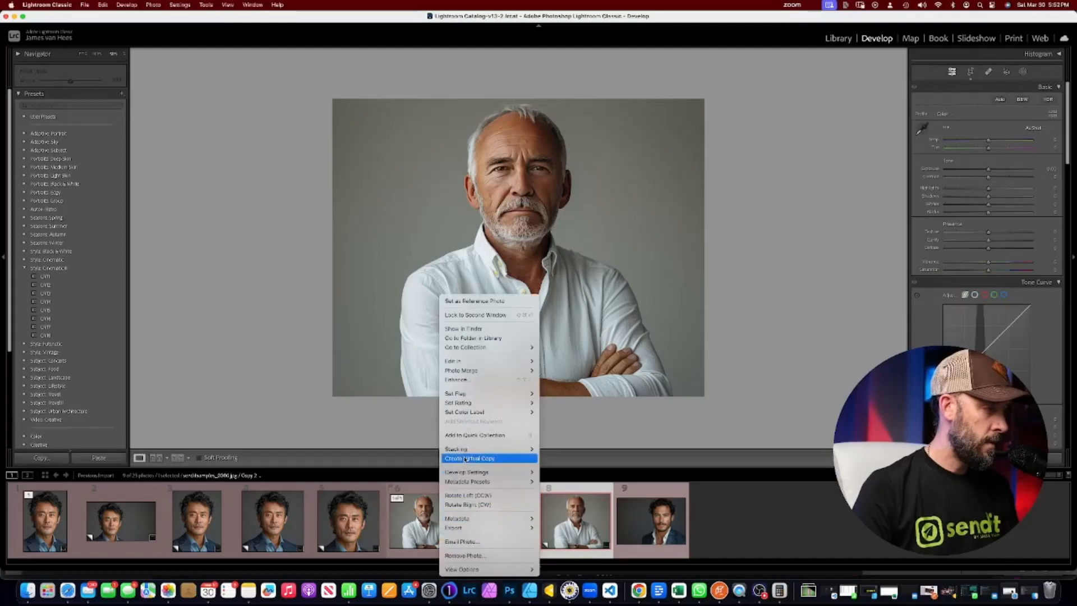
left_click(466, 458)
right_click(440, 517)
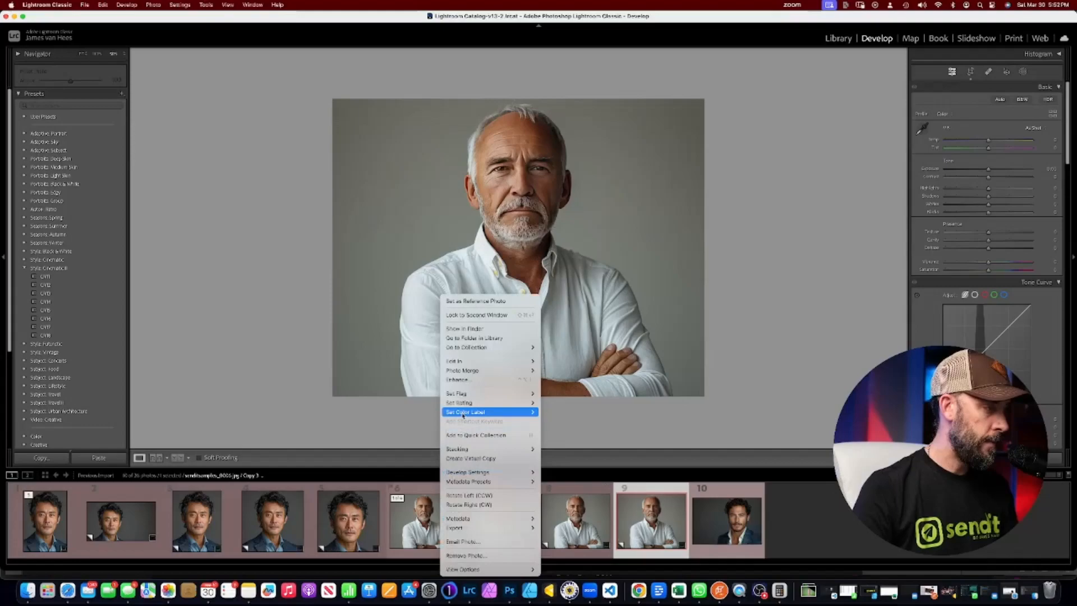
left_click(468, 459)
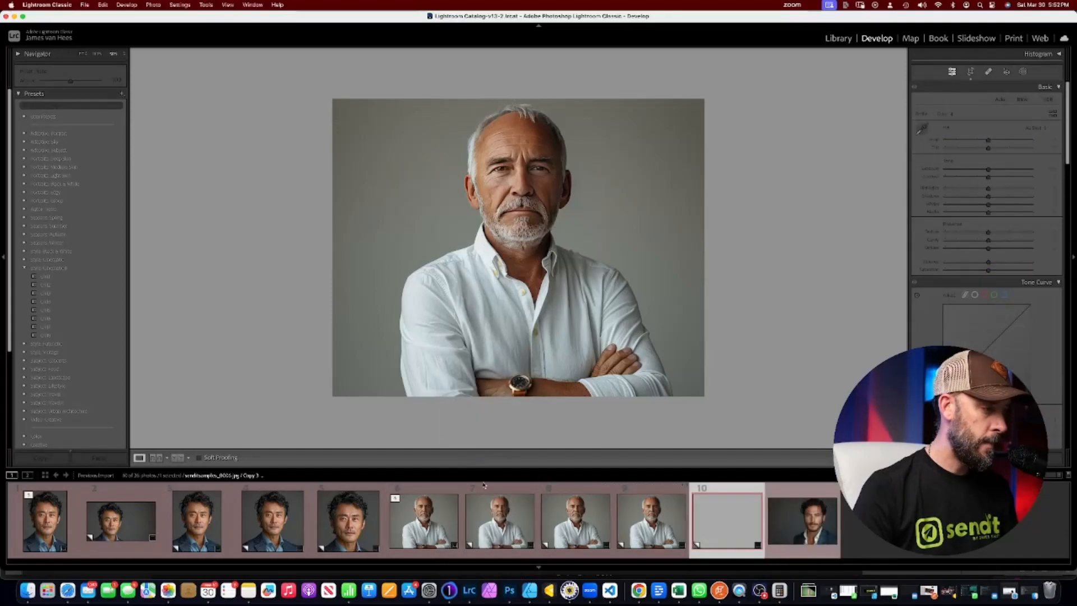
Step: Crop the original headshot of the man in the white shirt to a full-height vertical 5 x 7 ratio, framed around him
left_click(449, 539)
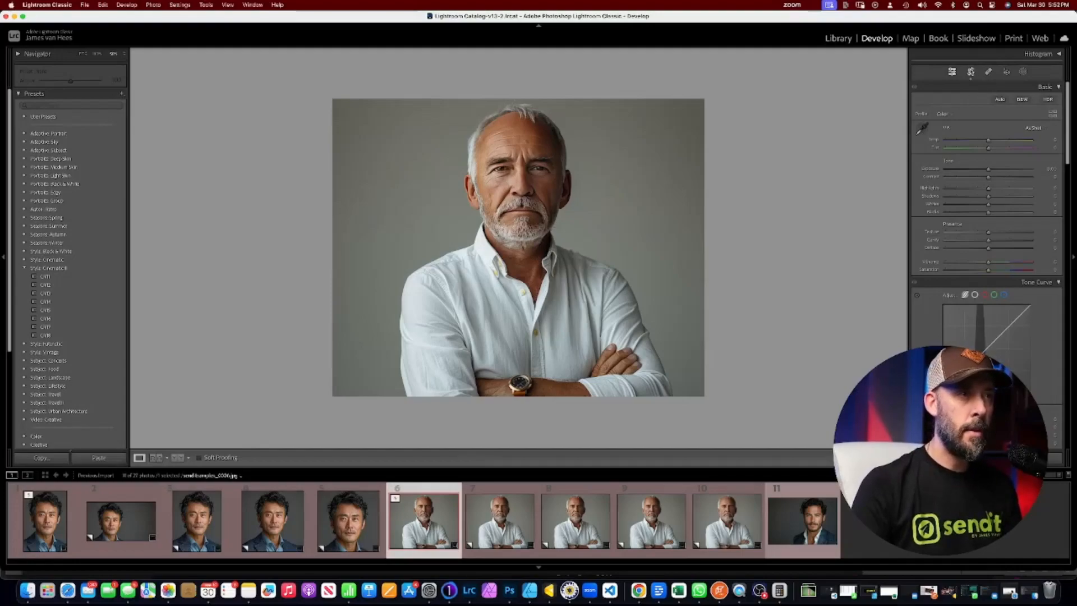
left_click(970, 71)
left_click(1032, 104)
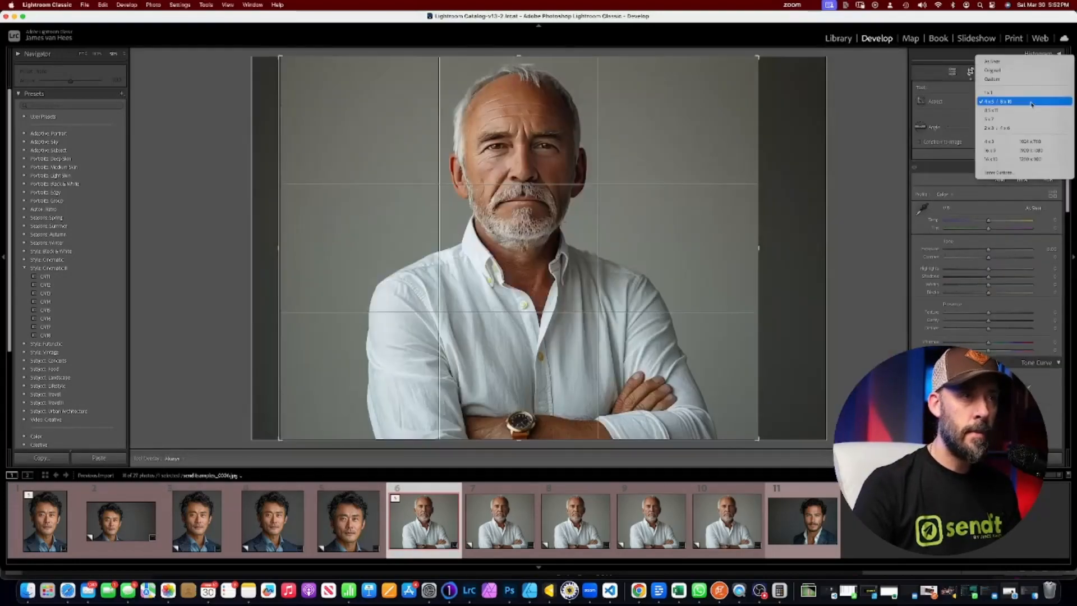
left_click(1028, 119)
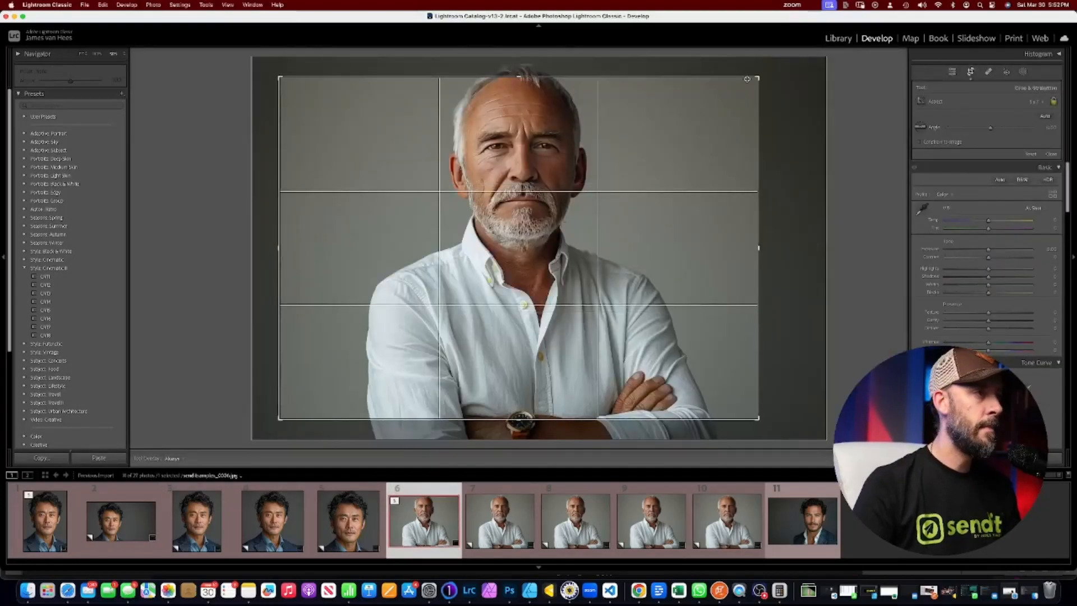
left_click_drag(758, 75, 657, 47)
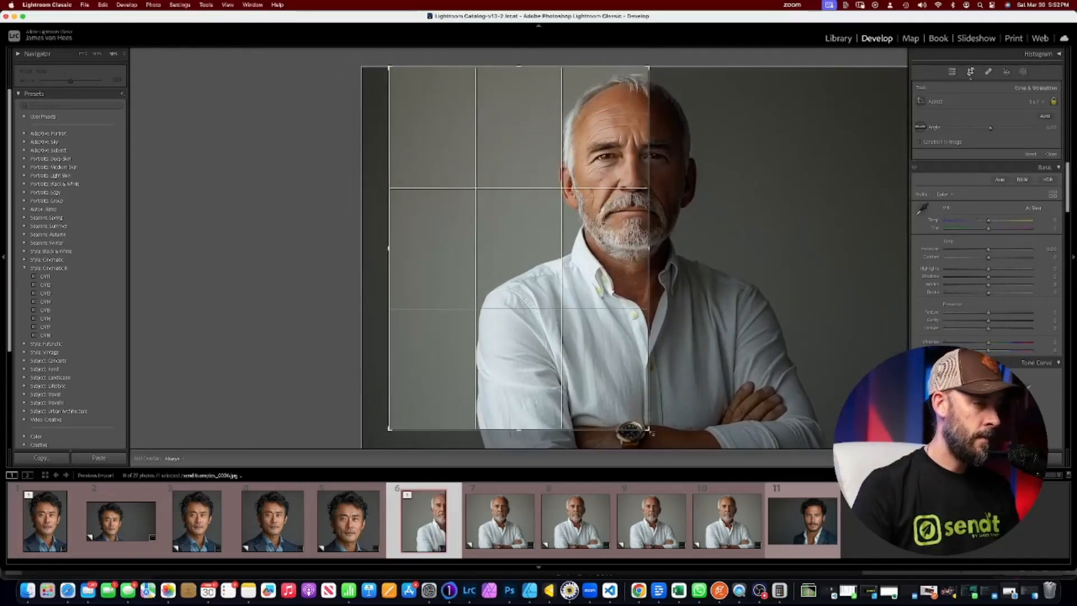
left_click_drag(648, 428, 672, 448)
left_click_drag(577, 277, 477, 266)
Step: Crop the white-shirt man's first virtual copy to a 16 x 9 ratio across the full width, keeping his whole head in frame
left_click(499, 520)
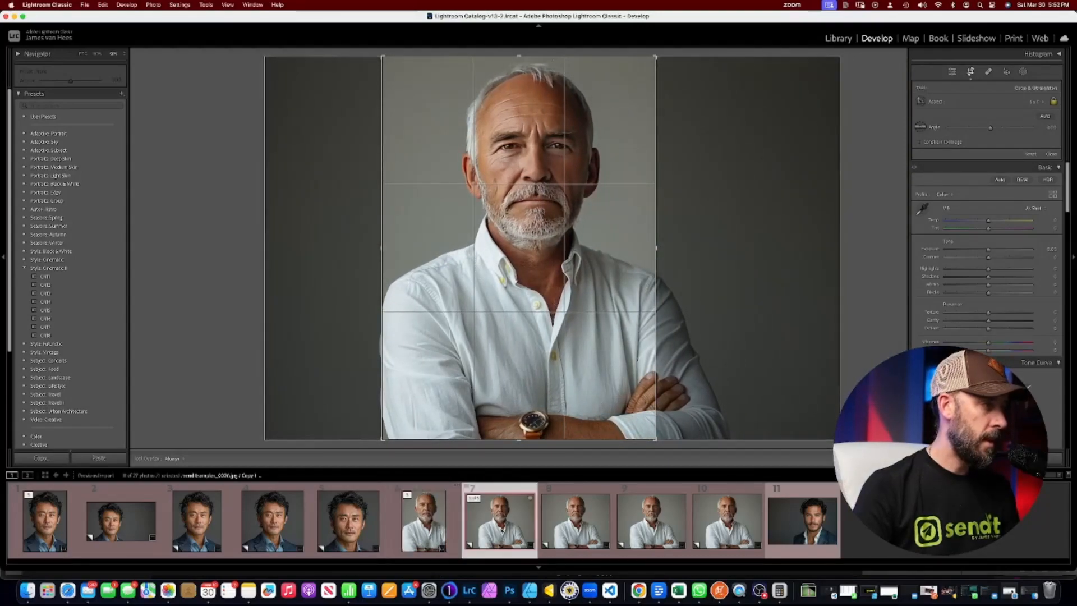
left_click(1023, 103)
left_click(1016, 150)
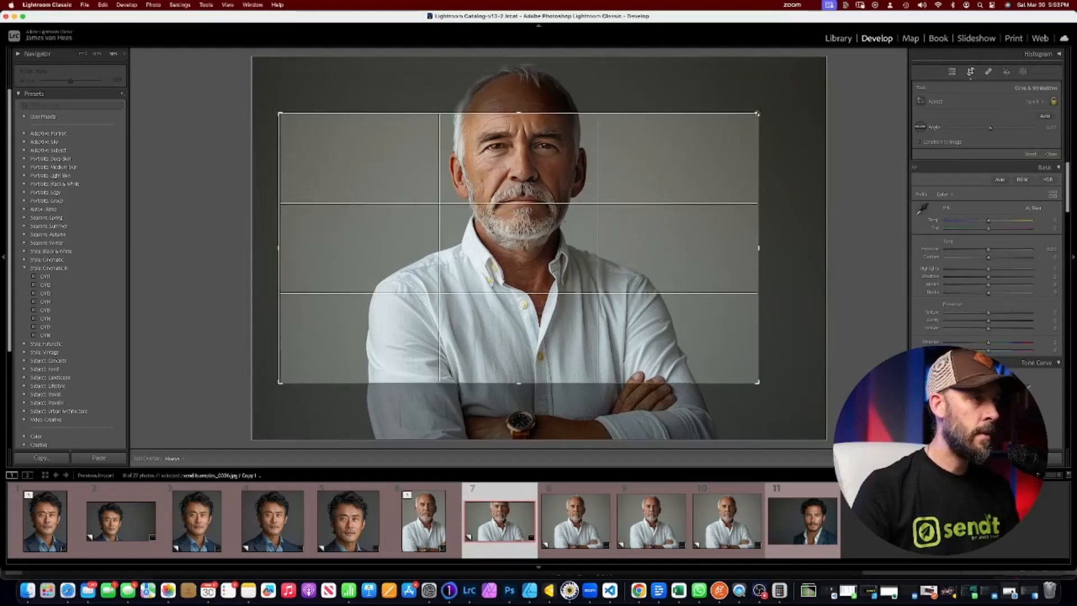
left_click_drag(758, 112, 826, 75)
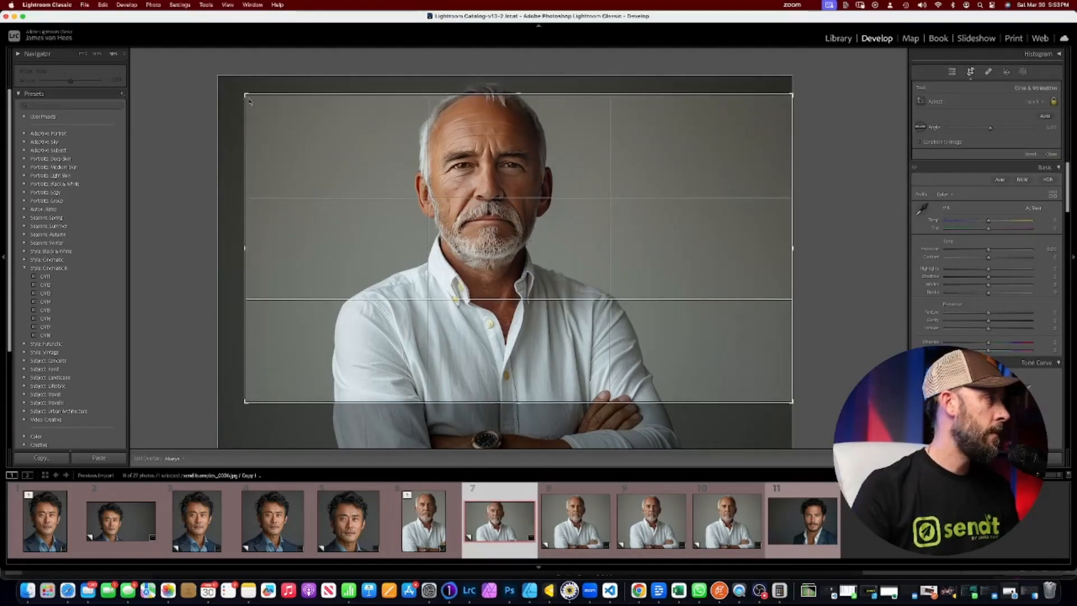
left_click_drag(245, 94, 218, 79)
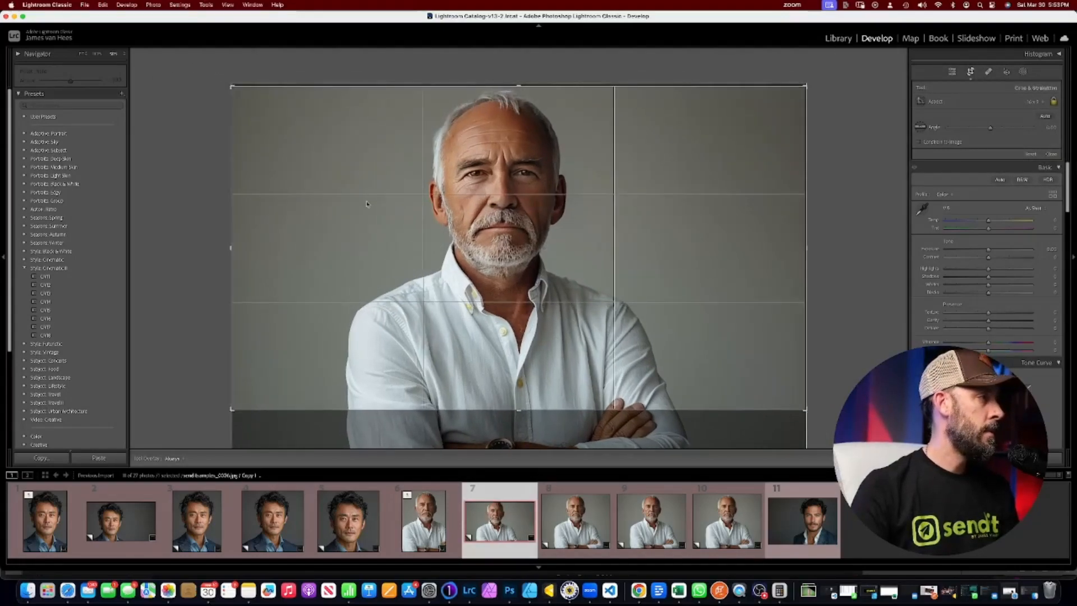
mouse_move(525, 252)
left_mouse_down()
mouse_move(524, 238)
mouse_move(520, 265)
left_mouse_up()
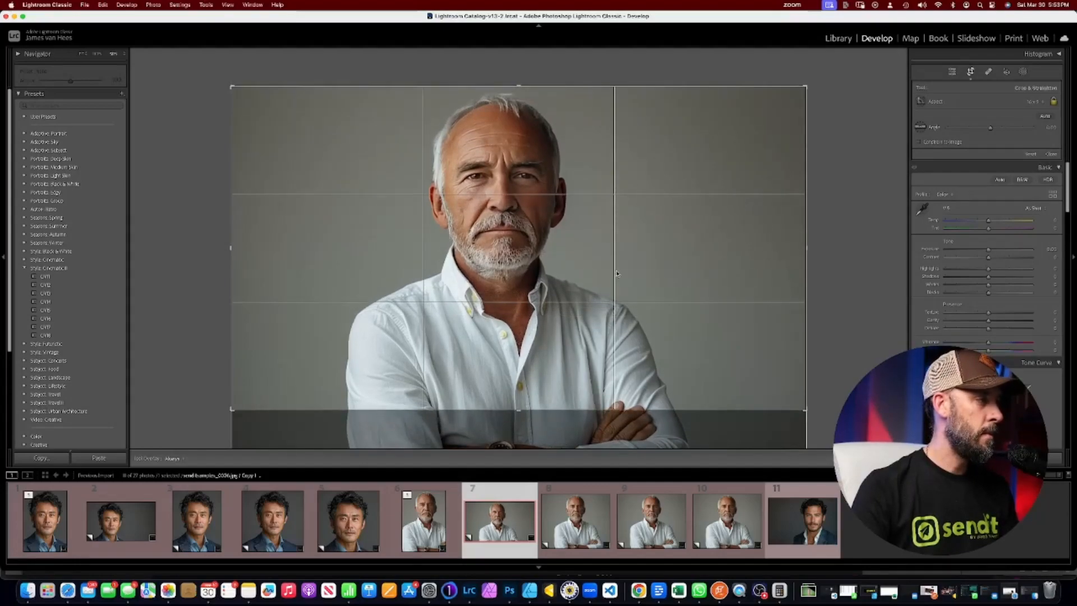
key("Return")
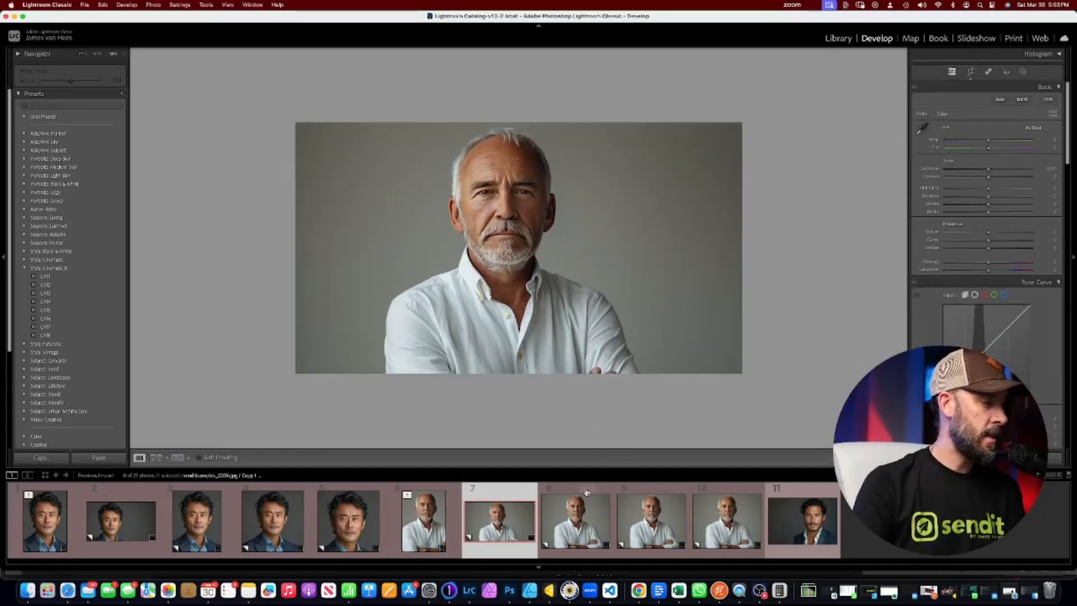
Step: Crop the white-shirt man's second virtual copy to a full-height vertical 4 x 5 ratio using a custom aspect ratio, centred on him
left_click(587, 492)
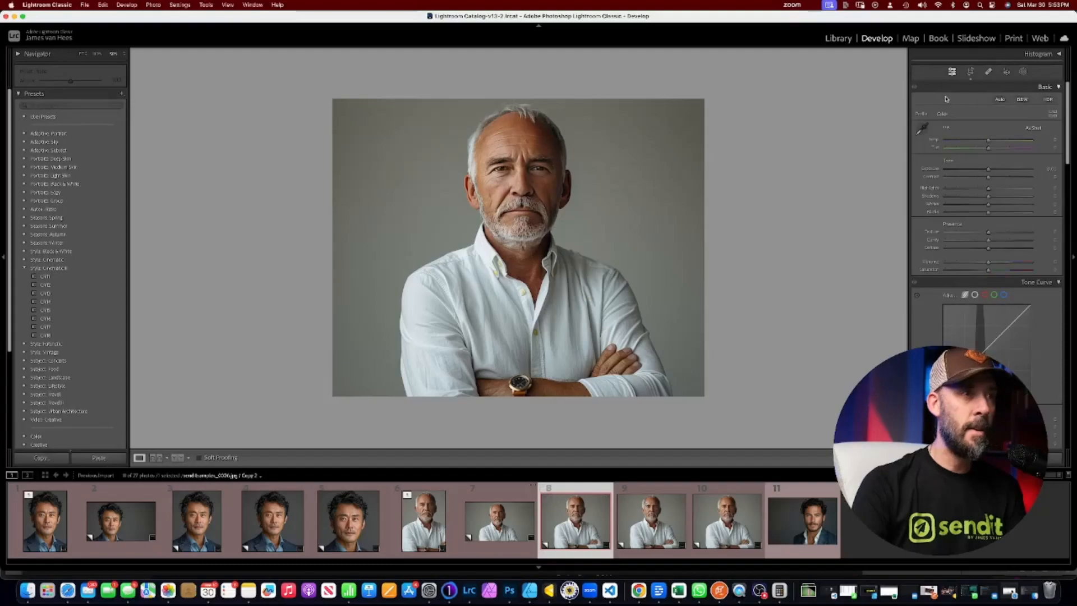
left_click(970, 73)
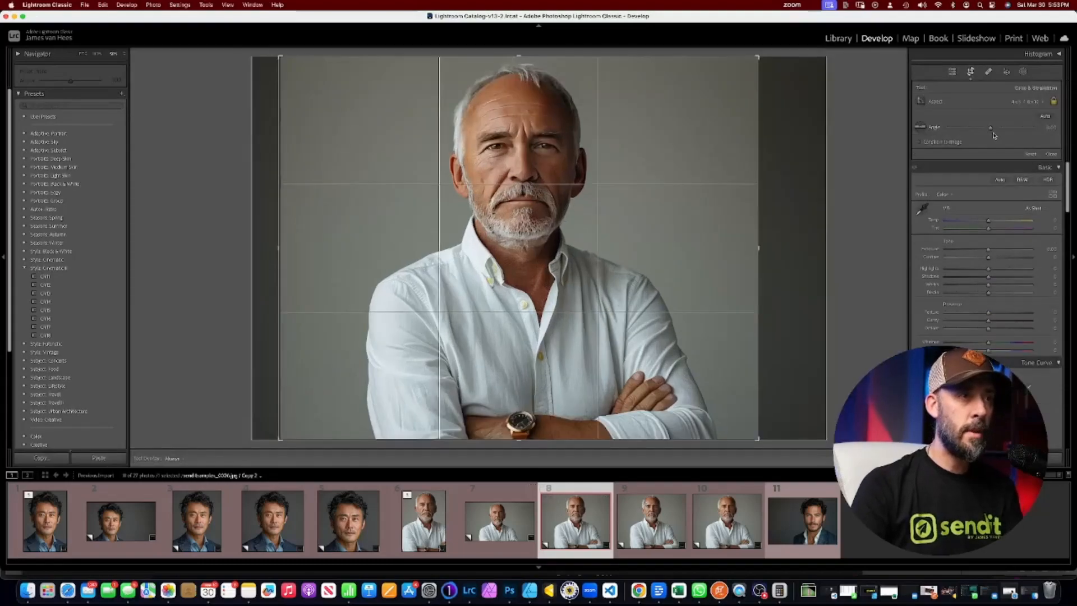
left_click(1032, 104)
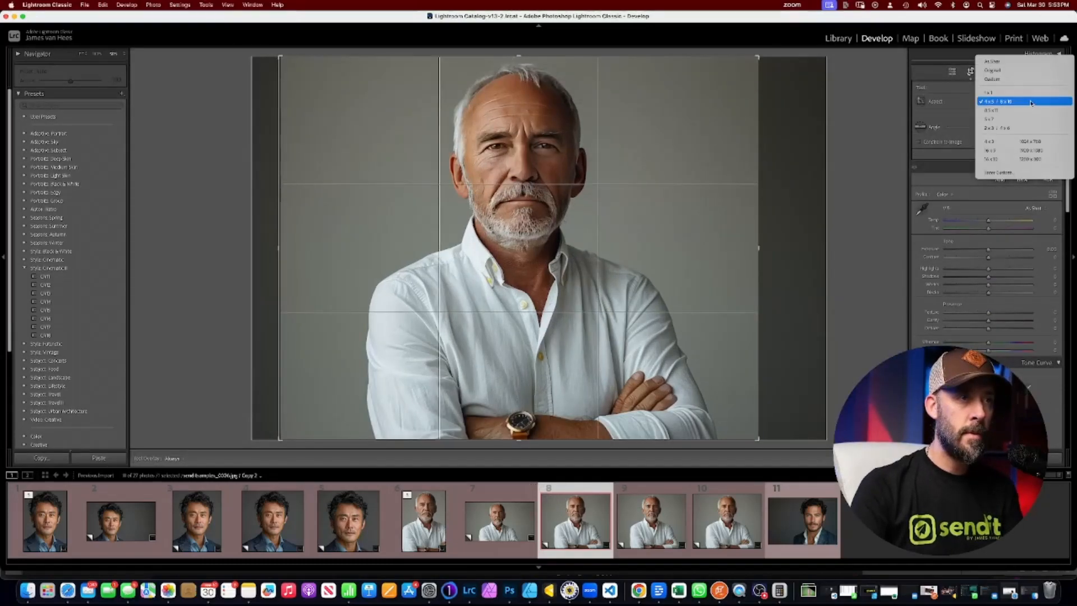
left_click(1026, 172)
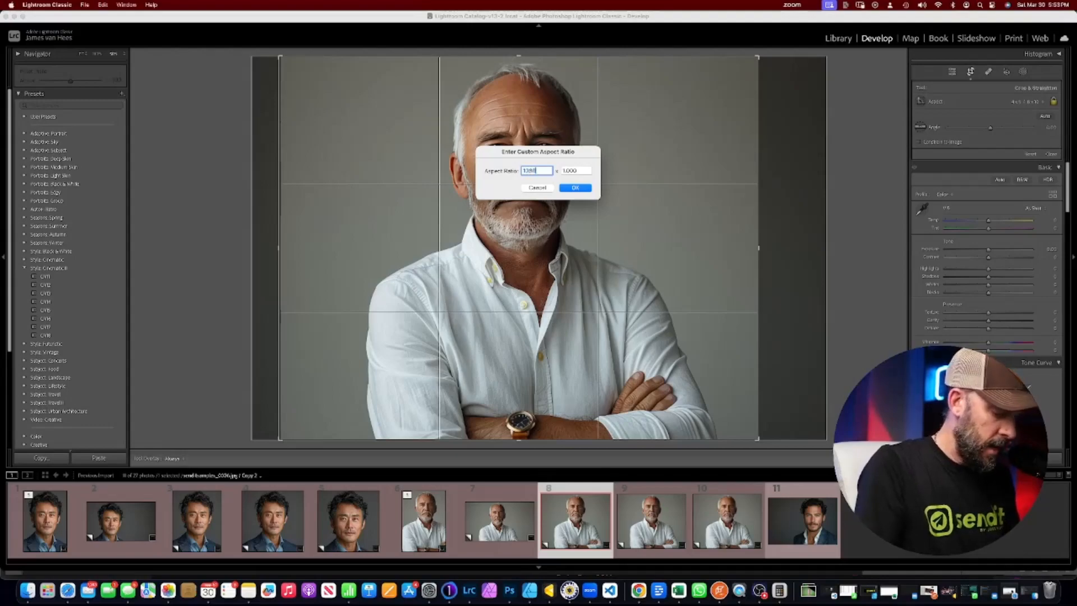
key("Tab")
type("1")
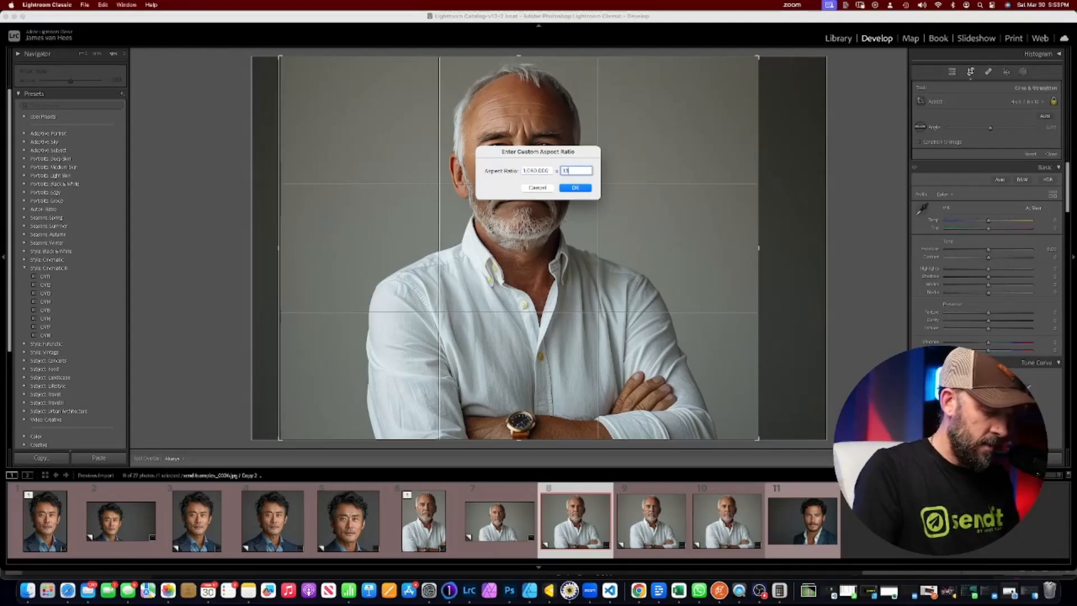
left_click(576, 189)
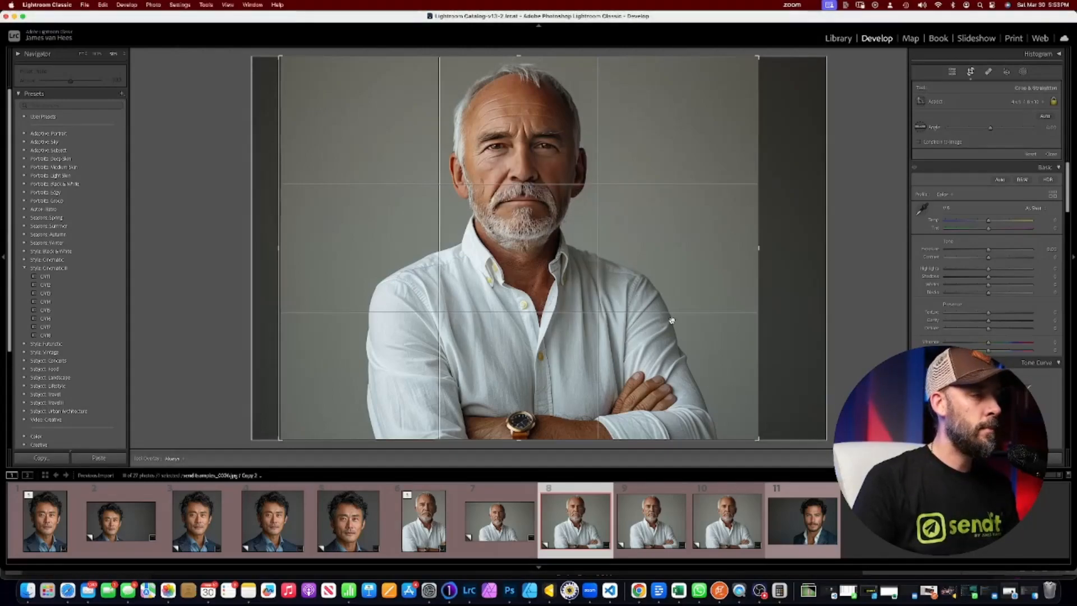
left_click_drag(759, 56, 690, 8)
left_click_drag(607, 111, 520, 103)
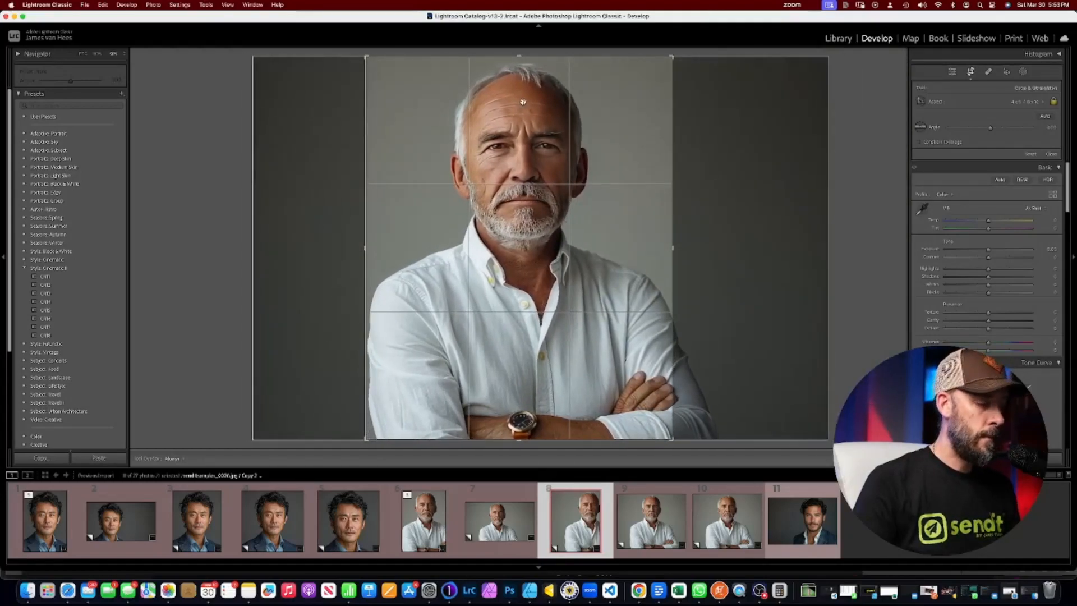
key("Return")
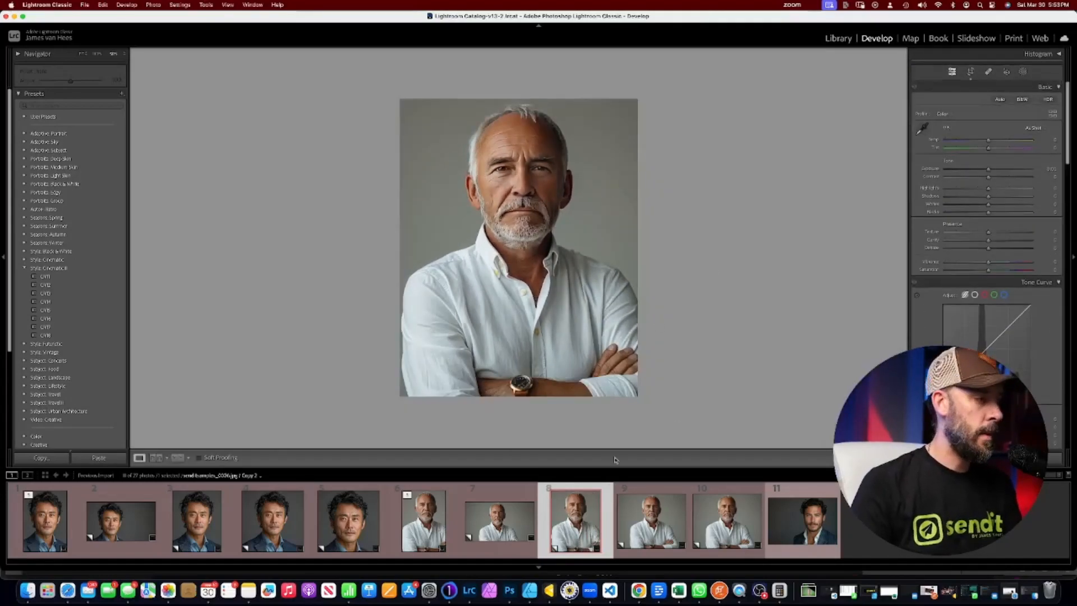
Step: Crop the white-shirt man's third virtual copy to a full-height 1 x 1 square, framed around his head and crossed arms
left_click(651, 520)
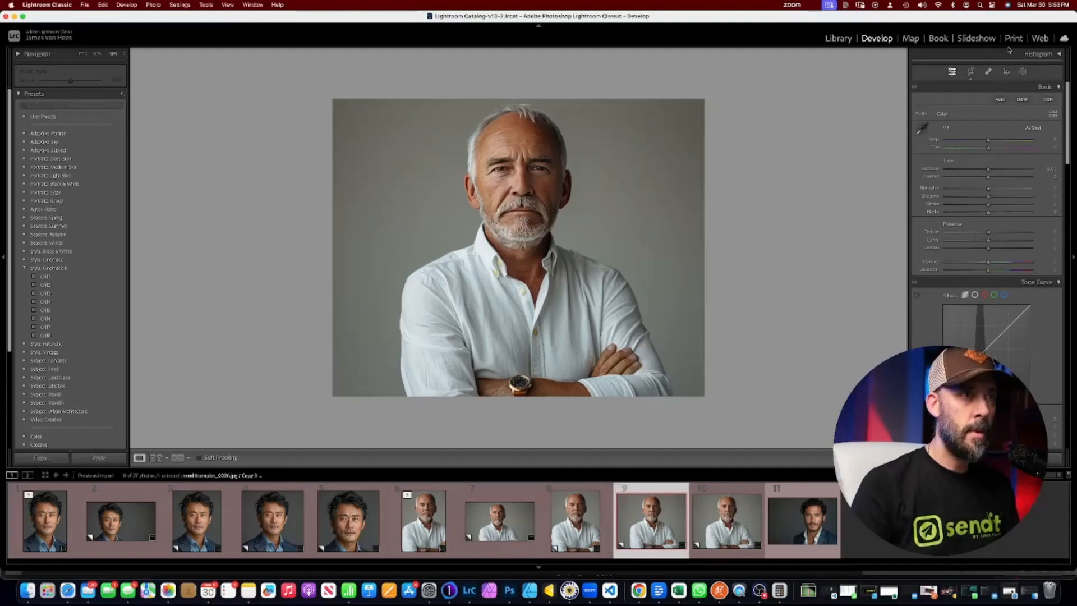
left_click(971, 74)
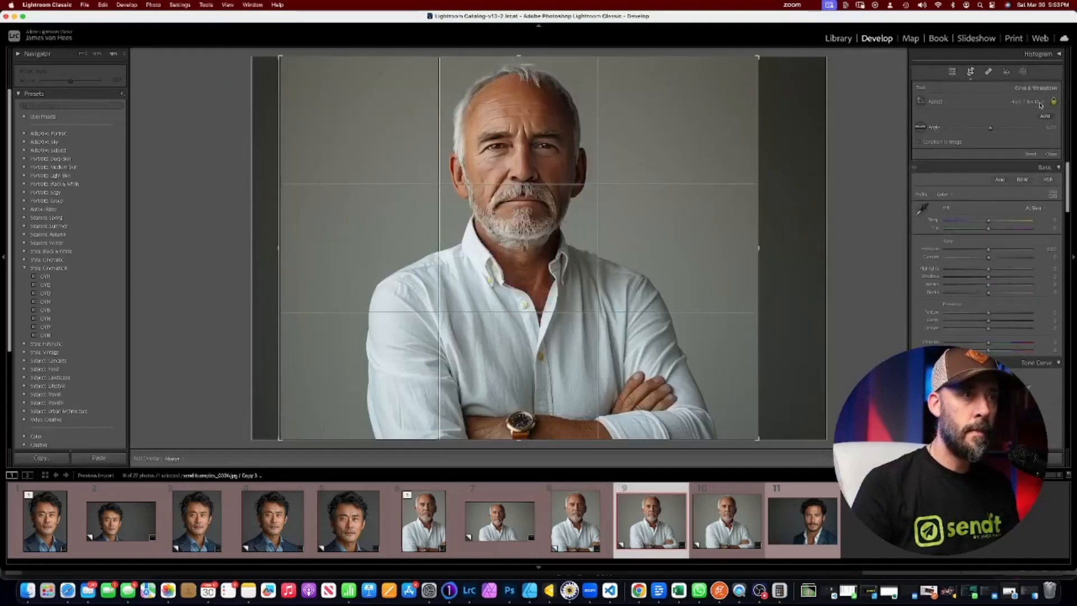
left_click(1034, 102)
left_click(987, 90)
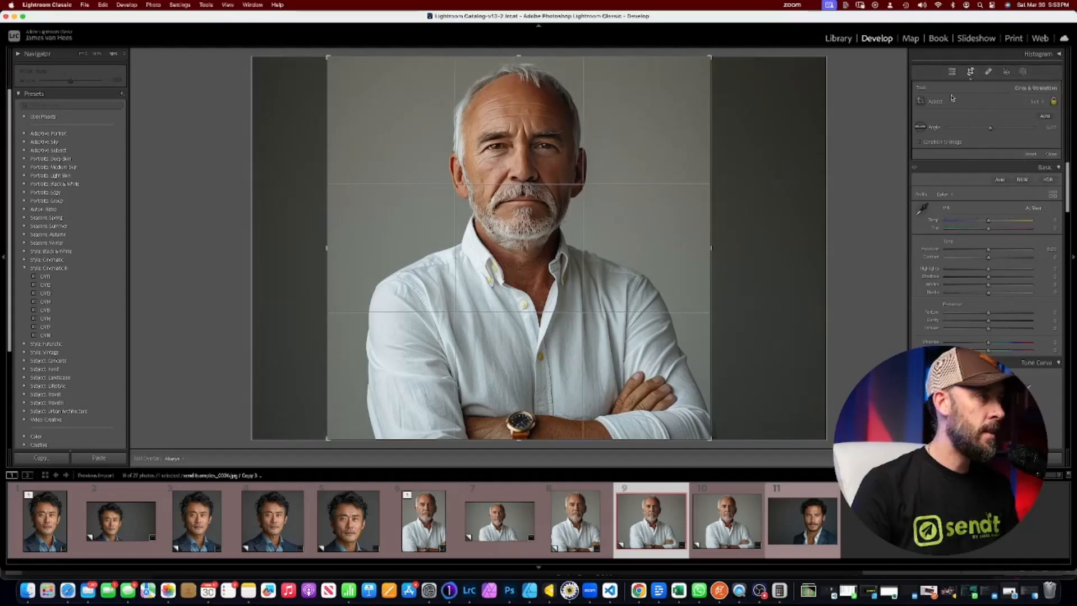
left_click_drag(515, 239, 496, 235)
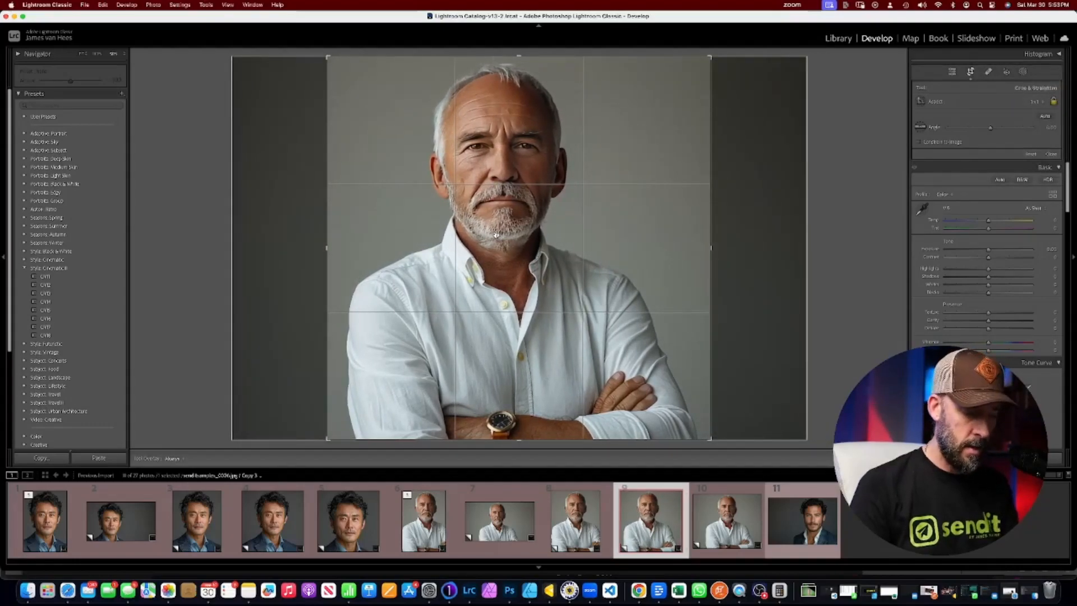
key("Return")
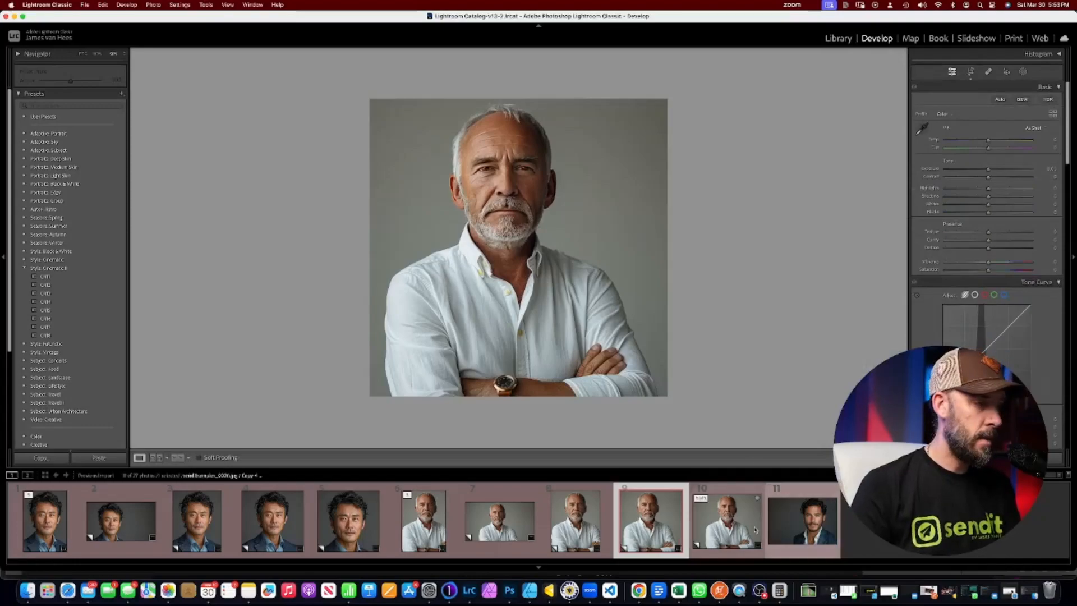
Step: Crop the white-shirt man's fourth virtual copy to a tighter 1 x 1 square of his head and collar, centred on his face
left_click(727, 521)
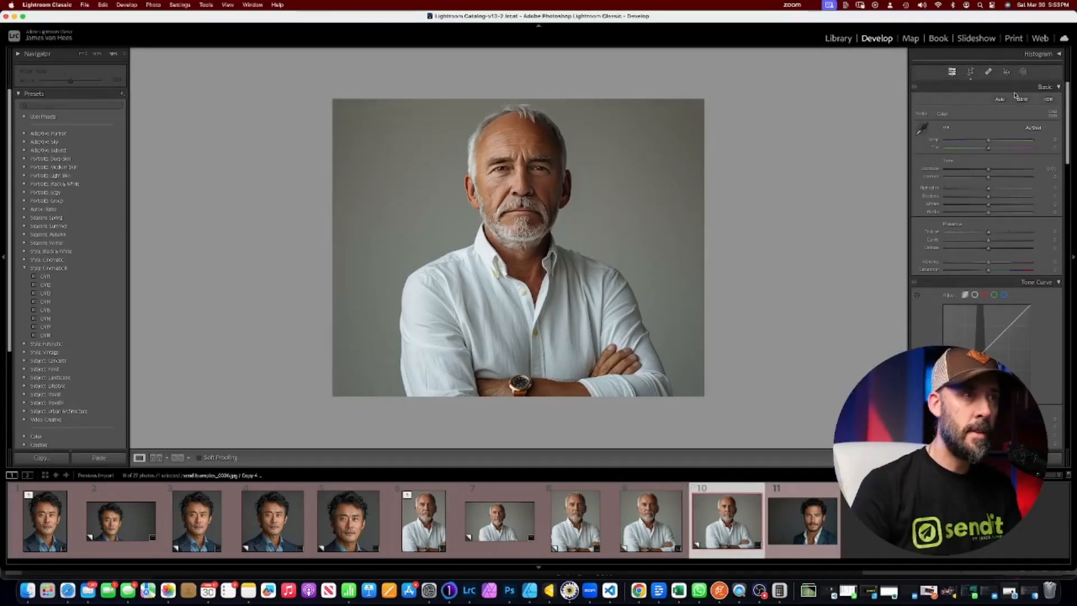
left_click(973, 72)
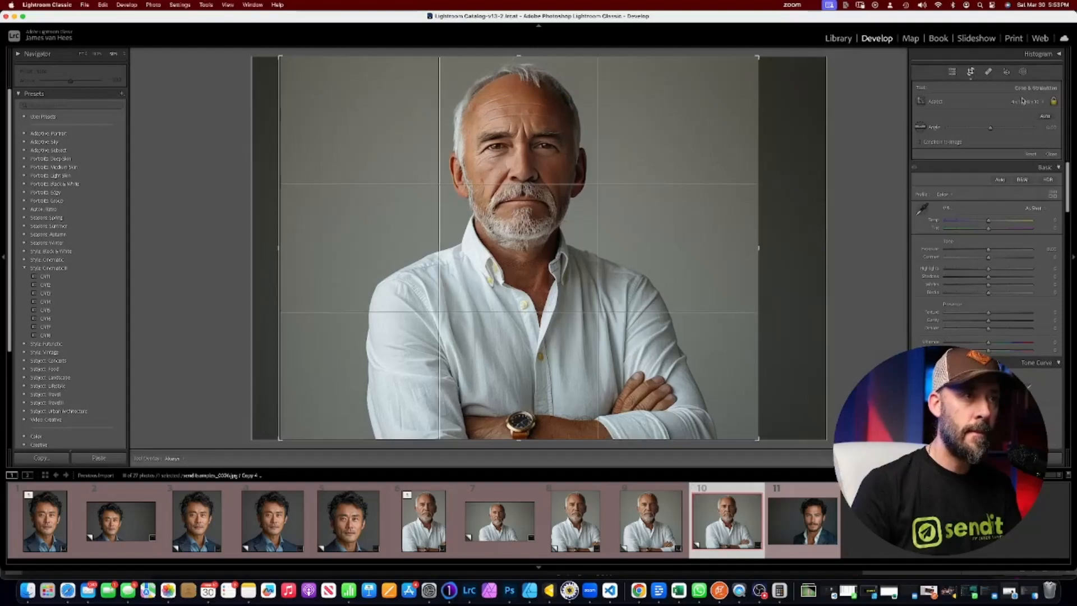
left_click(1024, 102)
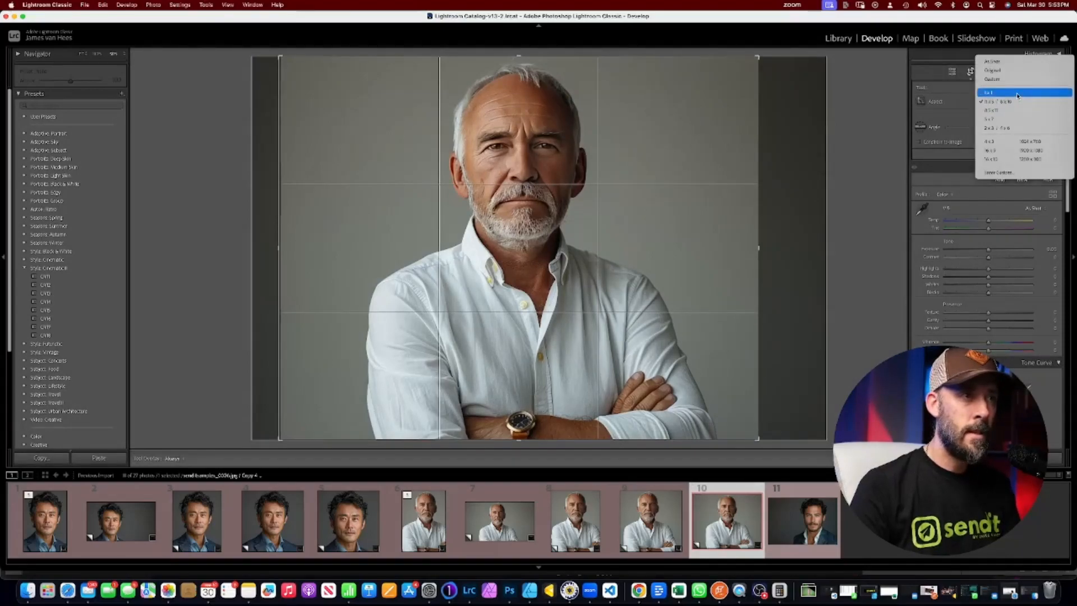
left_click(1022, 92)
left_click_drag(710, 440, 632, 364)
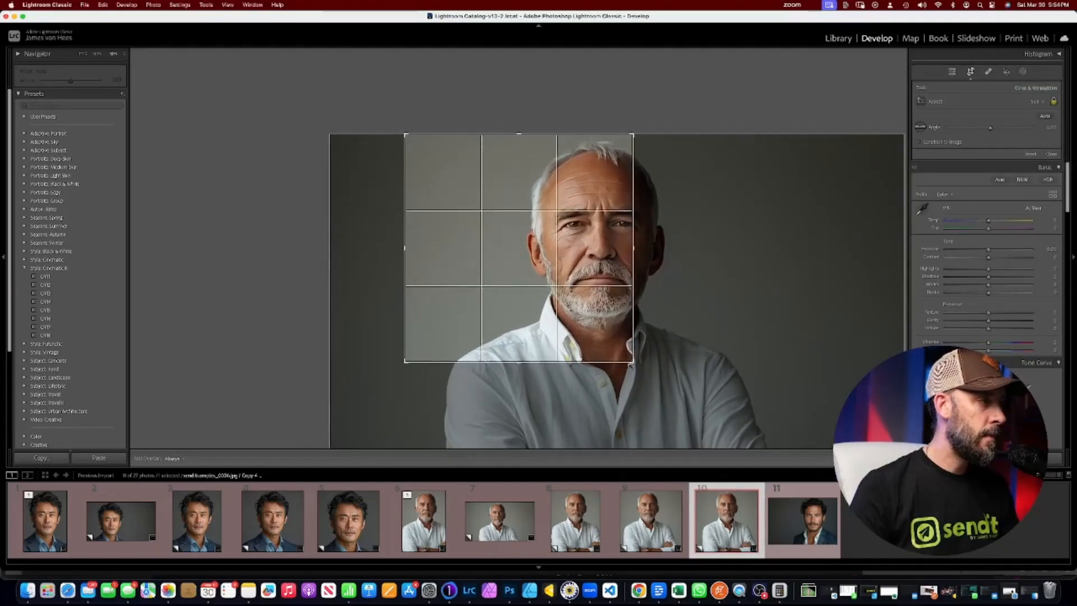
left_click_drag(541, 256, 476, 254)
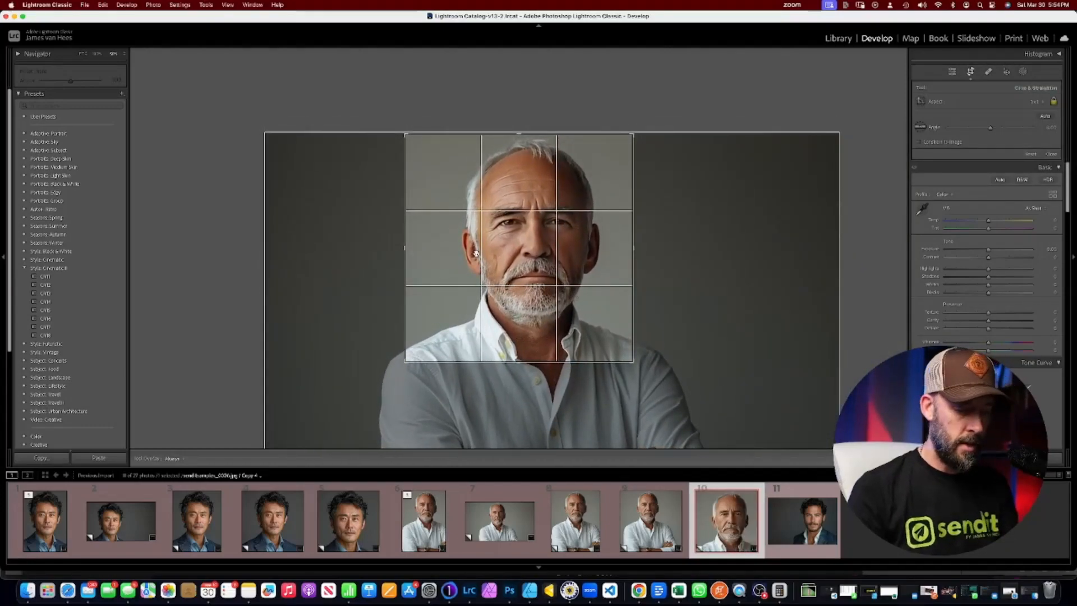
key("Return")
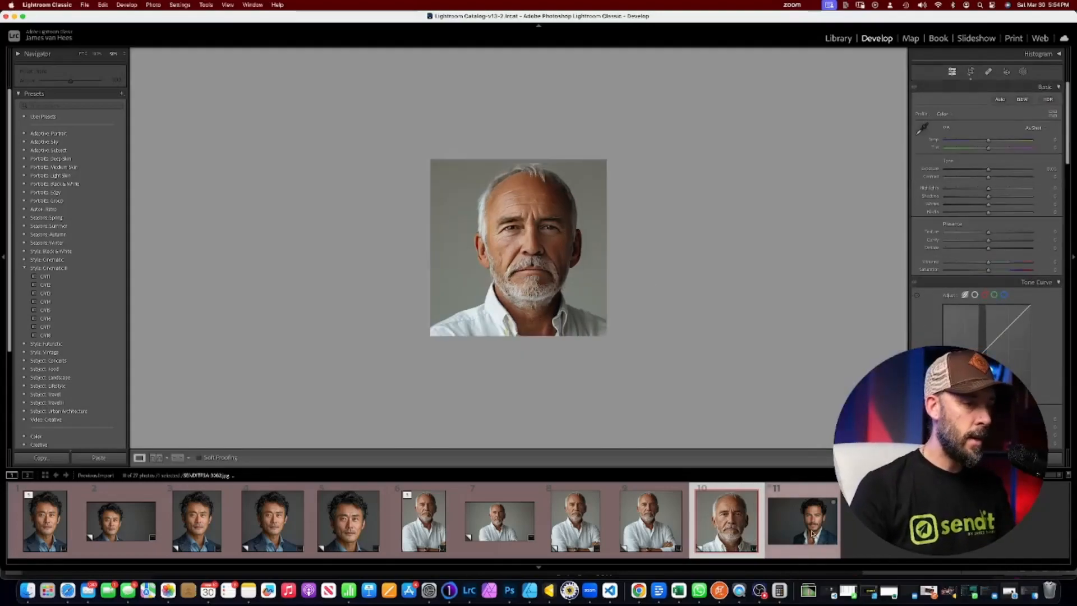
Step: Create four virtual copies of the headshot of the curly-haired man in the blue blazer
left_click(812, 533)
right_click(812, 534)
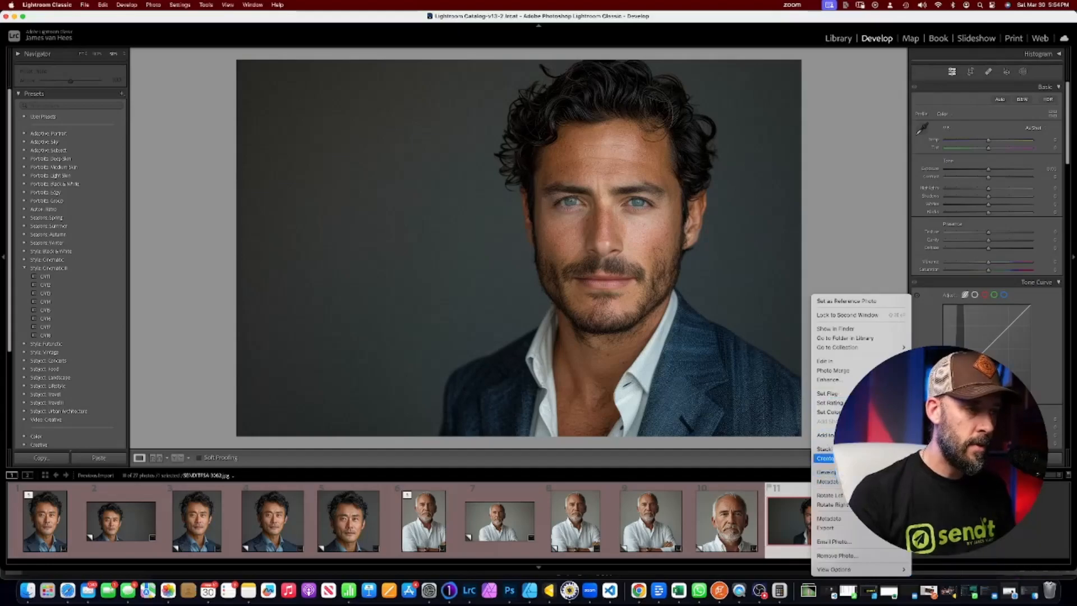
left_click(831, 458)
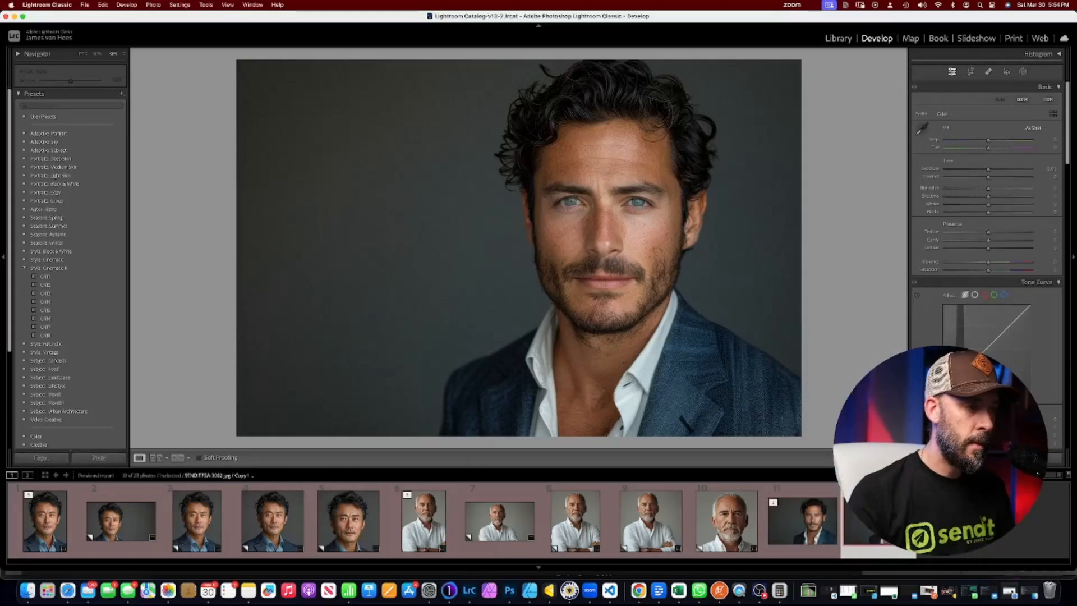
right_click(861, 522)
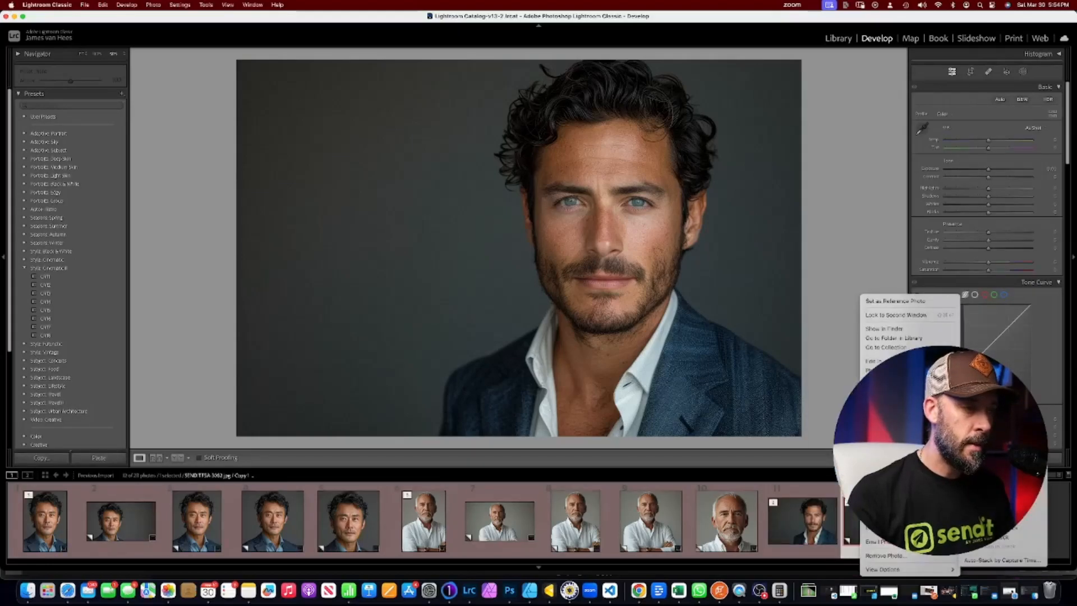
left_click(889, 458)
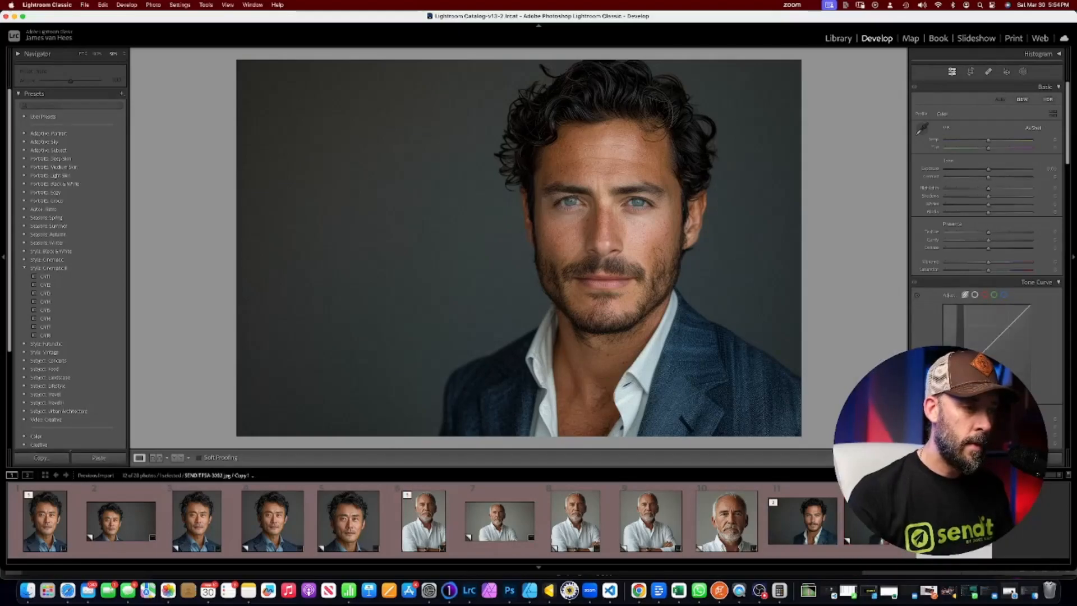
right_click(980, 522)
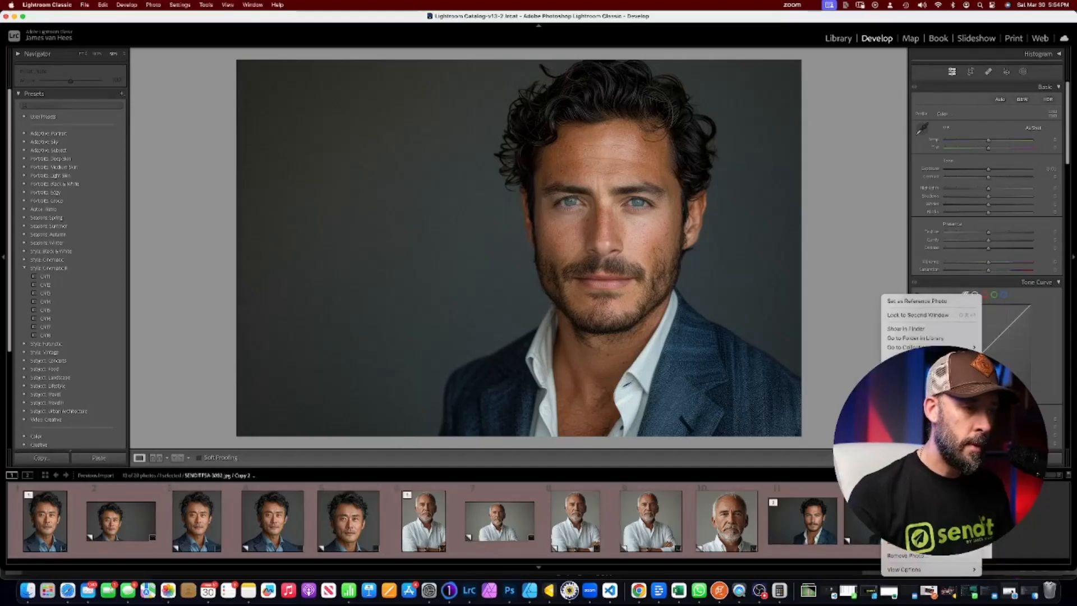
left_click(937, 457)
right_click(978, 522)
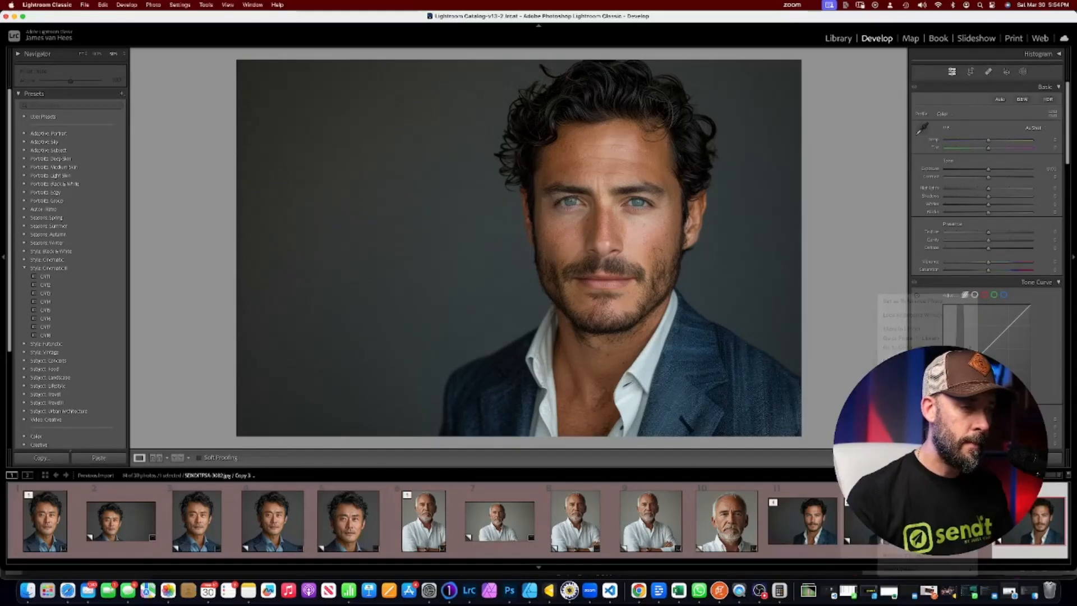
Step: Crop the original headshot of the man in the blue blazer to a full-height vertical 5 x 7 ratio, centred on his face
left_click(813, 526)
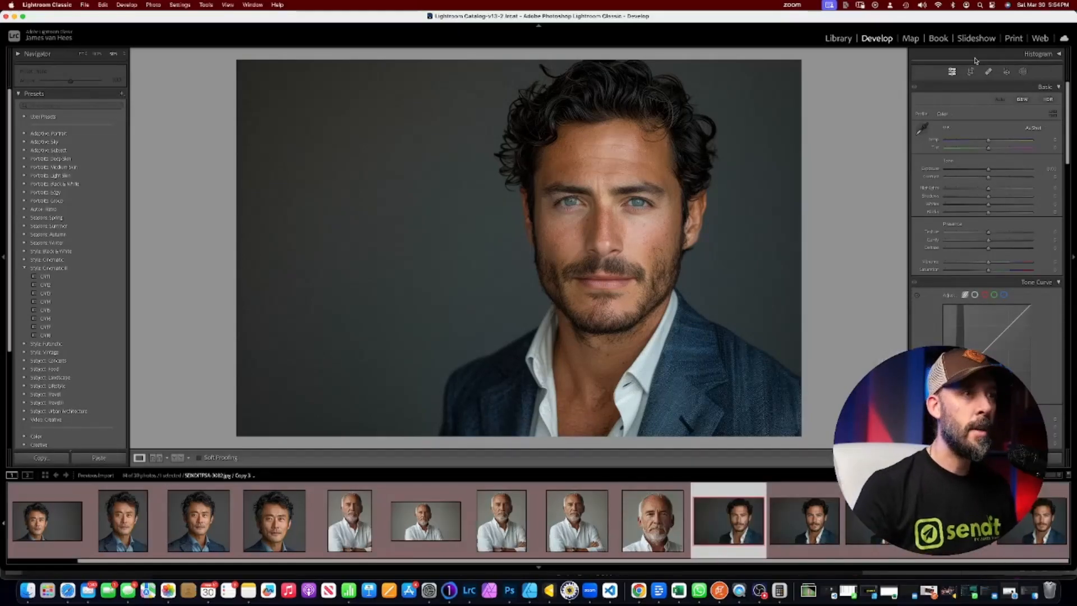
key("r")
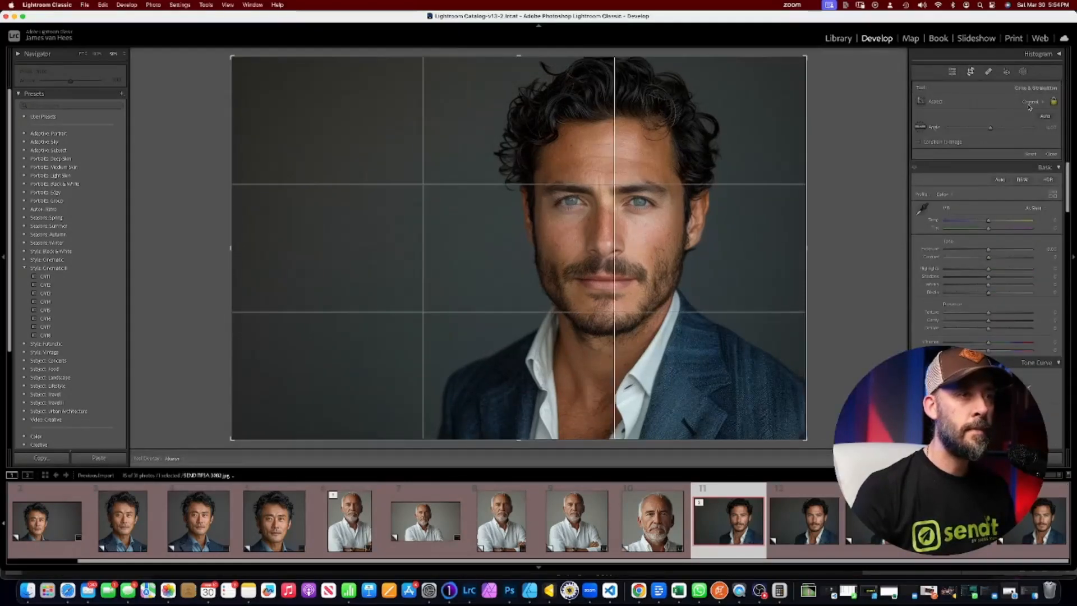
left_click(1030, 104)
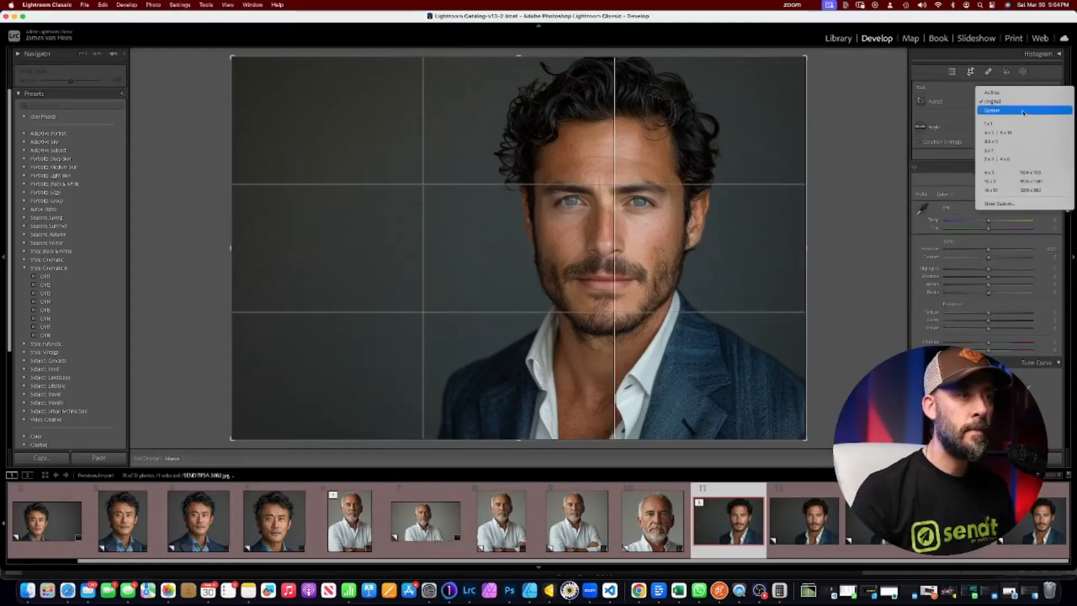
left_click(1014, 152)
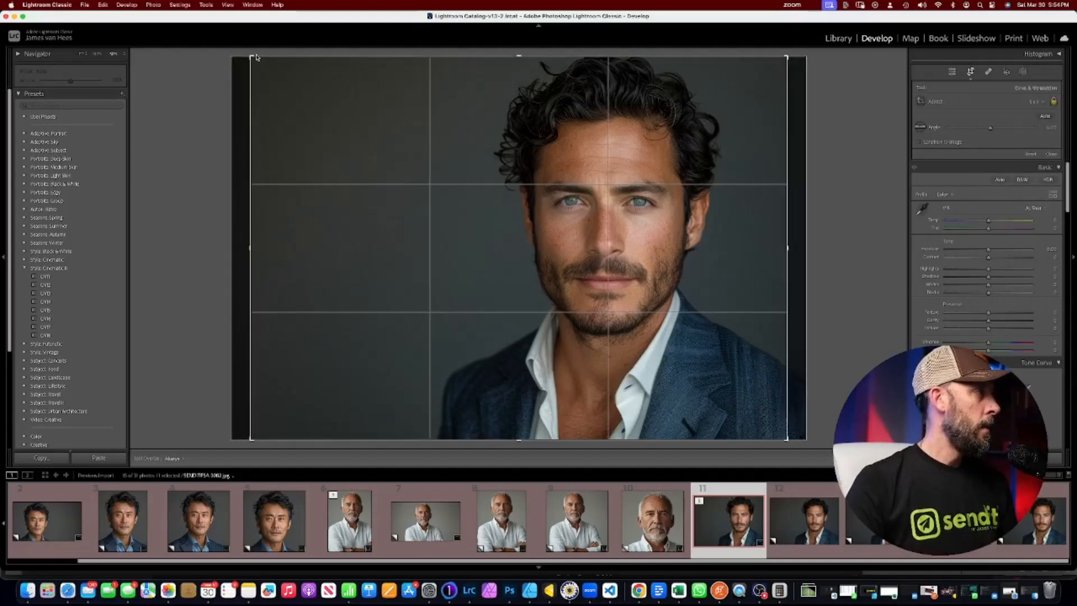
left_click_drag(250, 55, 359, 50)
left_click_drag(460, 141, 526, 168)
key("Return")
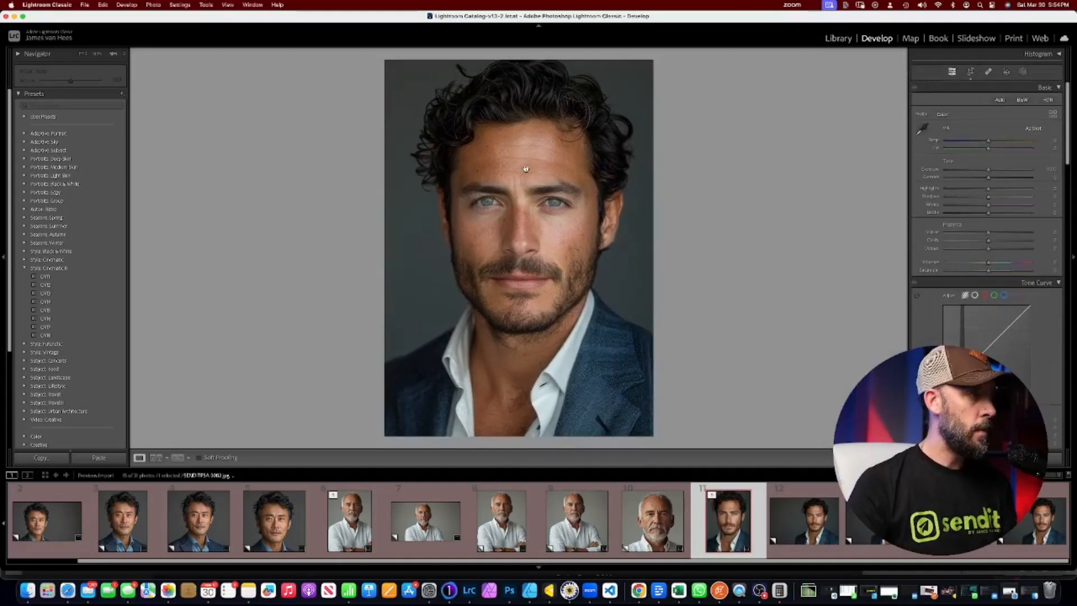
Step: Crop the first virtual copy of the man in the blue blazer to a full-width 16 x 9 ratio, shifted upward to include more hair
key("Right")
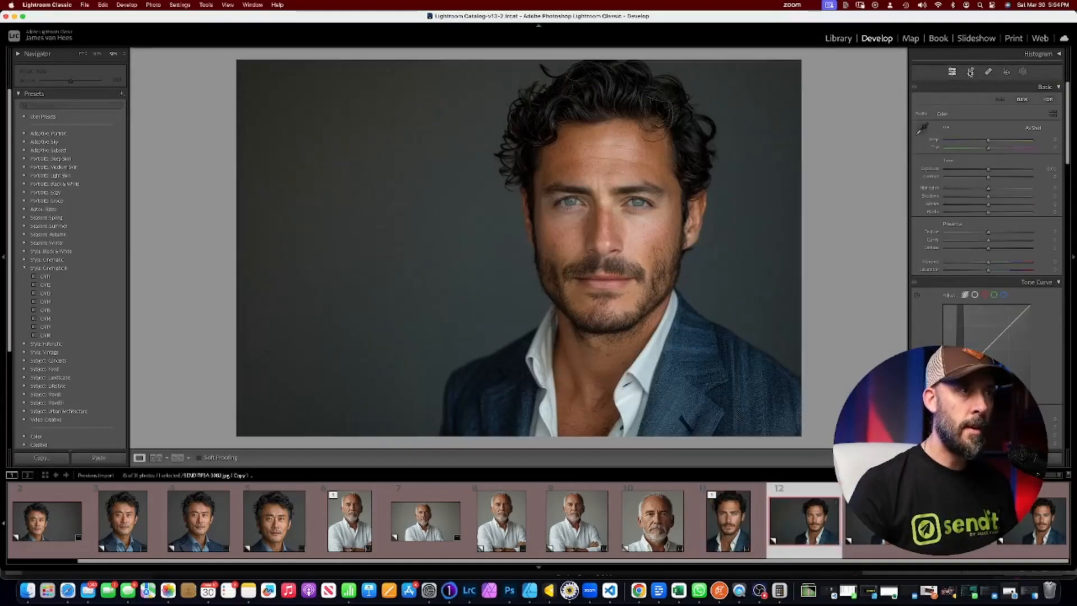
left_click(971, 72)
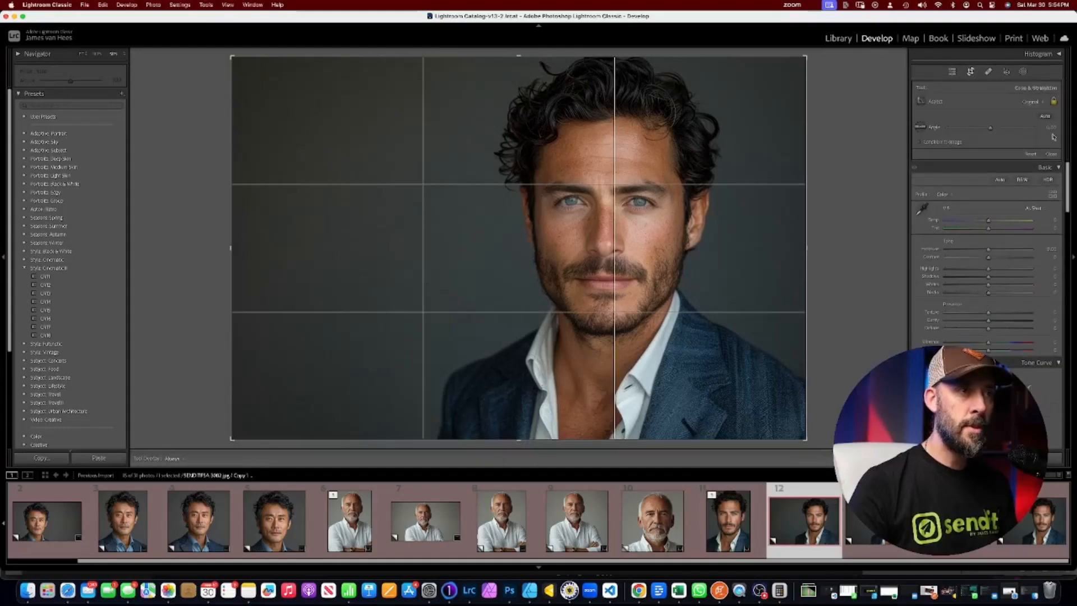
left_click(1036, 102)
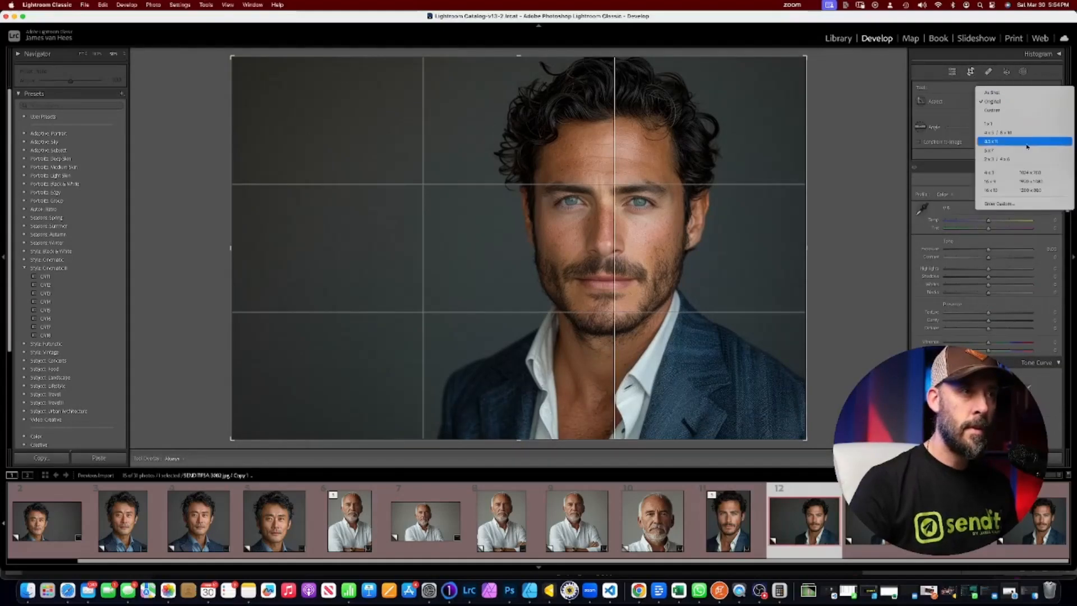
left_click(1027, 176)
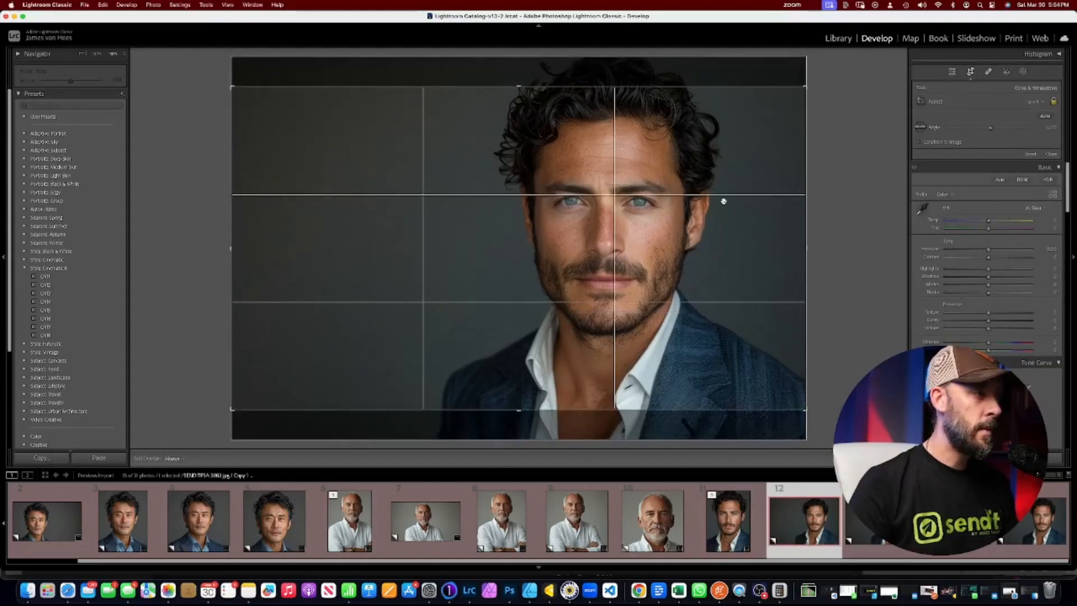
left_click_drag(671, 189, 672, 209)
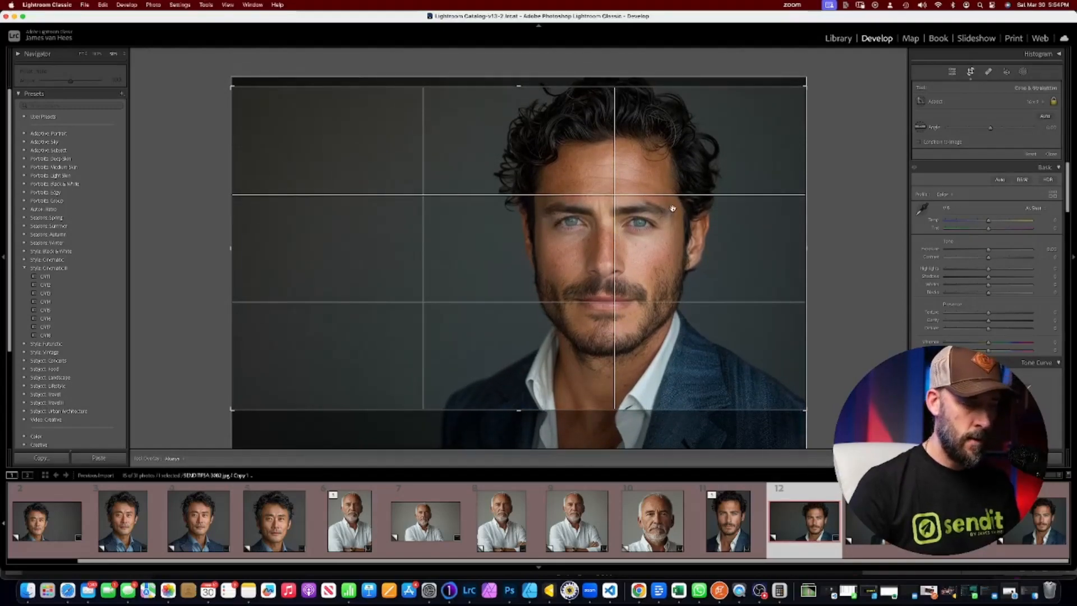
key("Return")
Step: Crop the blue-blazer man's second virtual copy to a custom vertical 1080 x 1350 ratio at full height, framed around his face
key("Right")
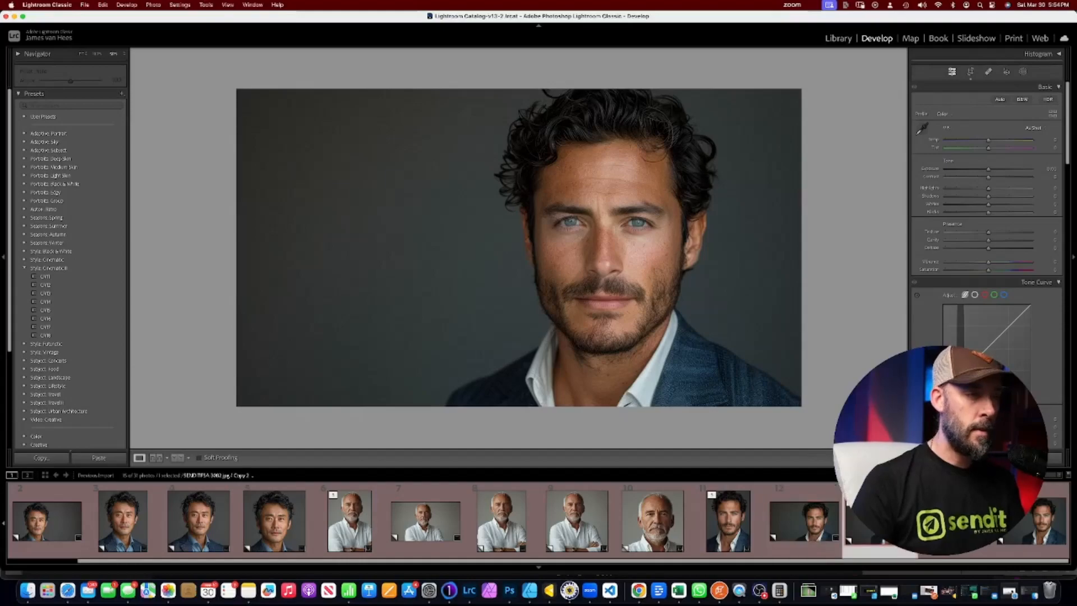
left_click(972, 72)
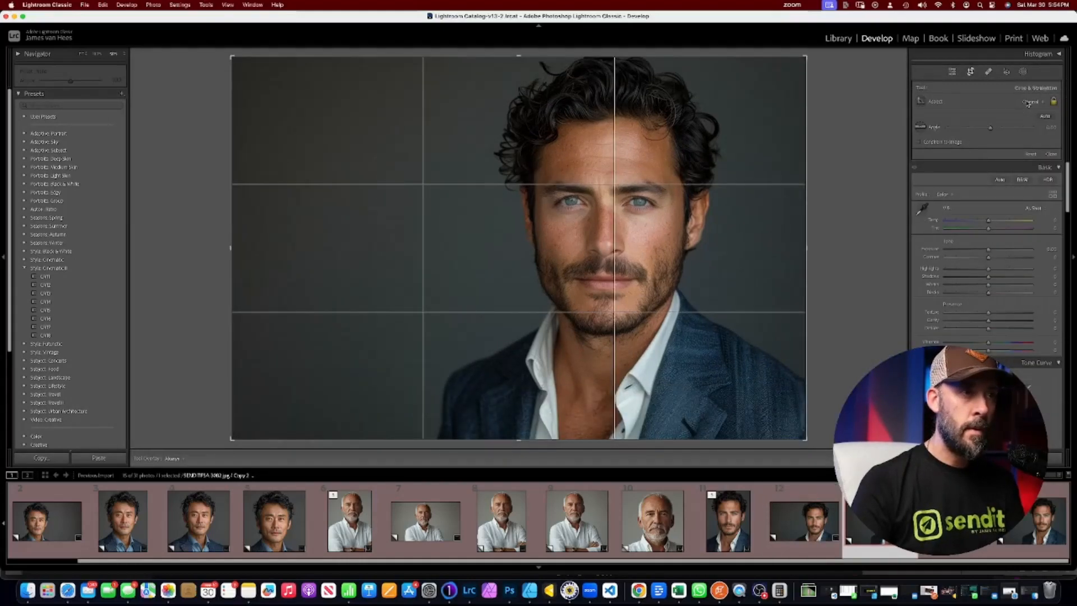
left_click(1030, 102)
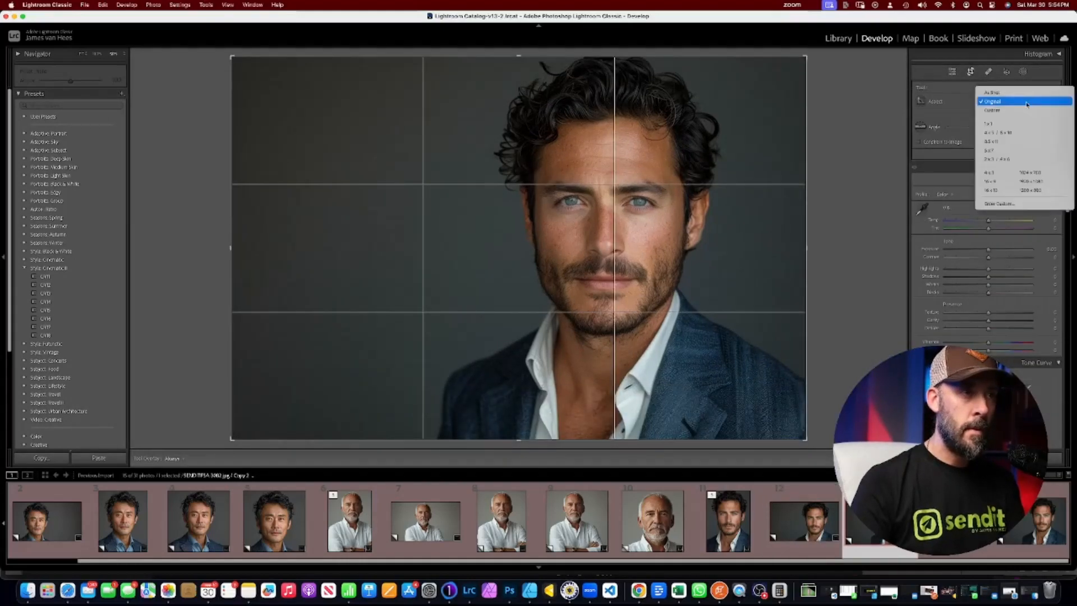
left_click(1022, 205)
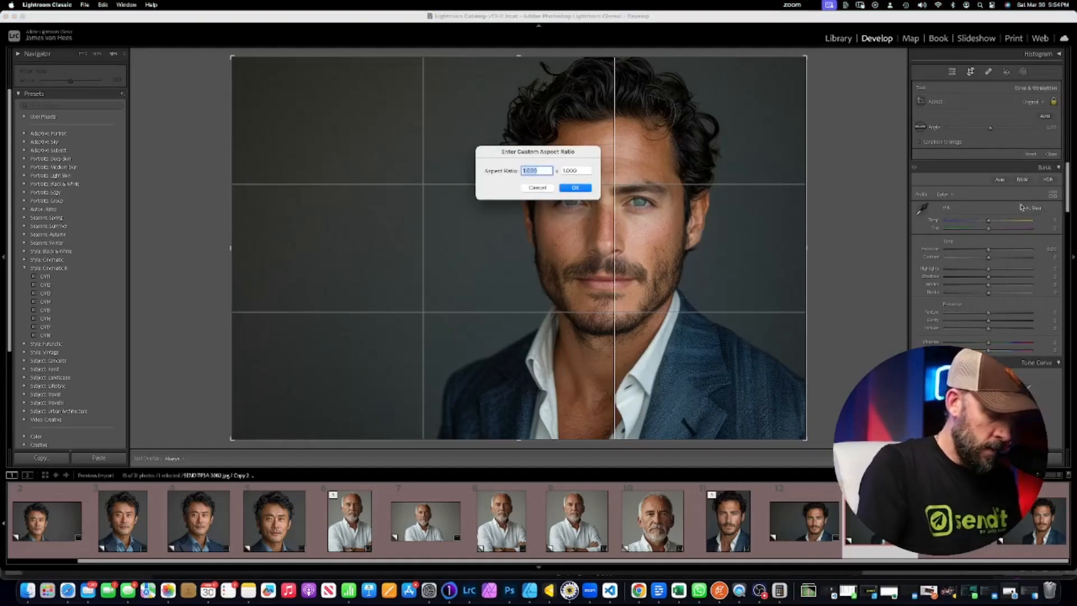
type("1080")
key("Tab")
type("13")
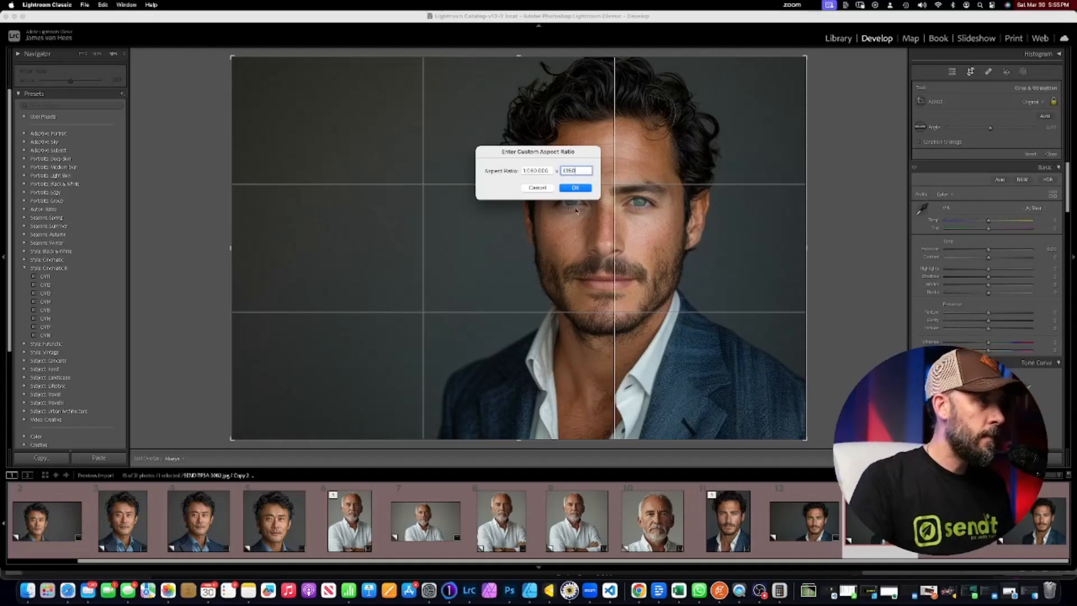
type("50")
left_click(577, 189)
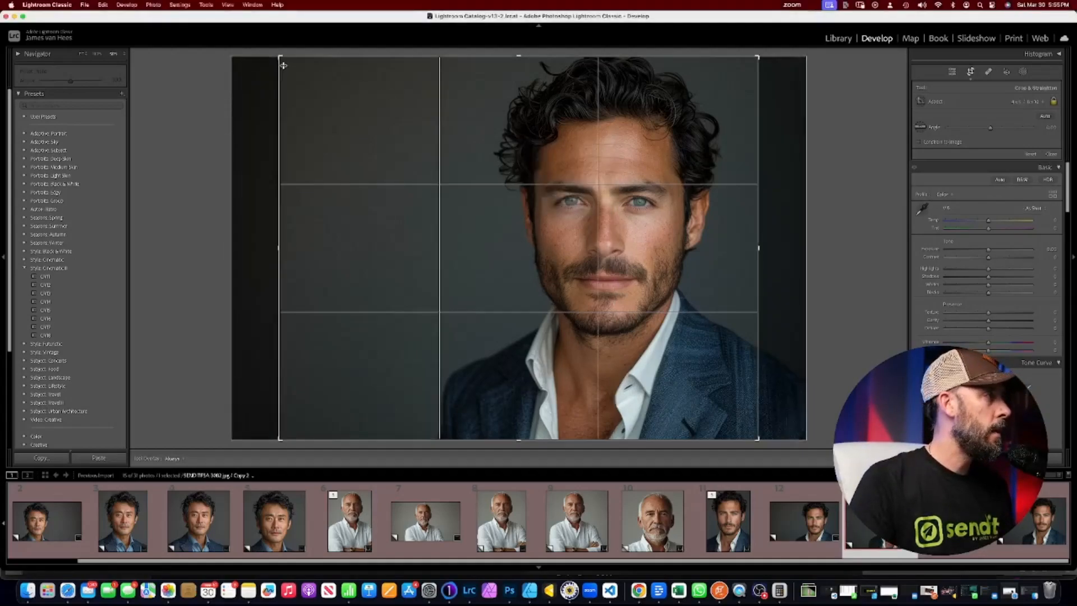
key("x")
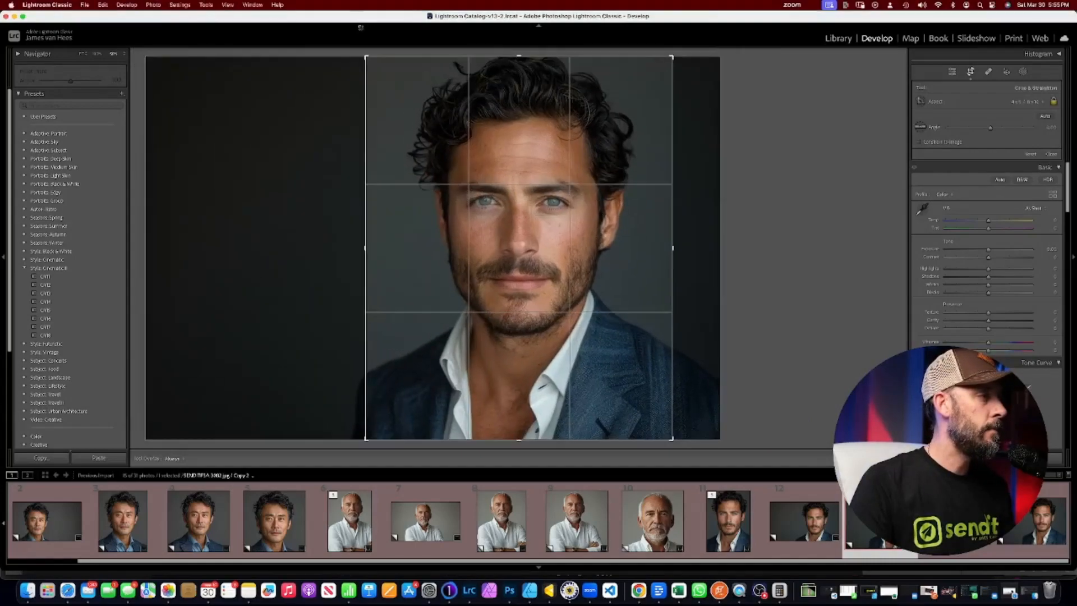
left_click_drag(544, 188, 553, 192)
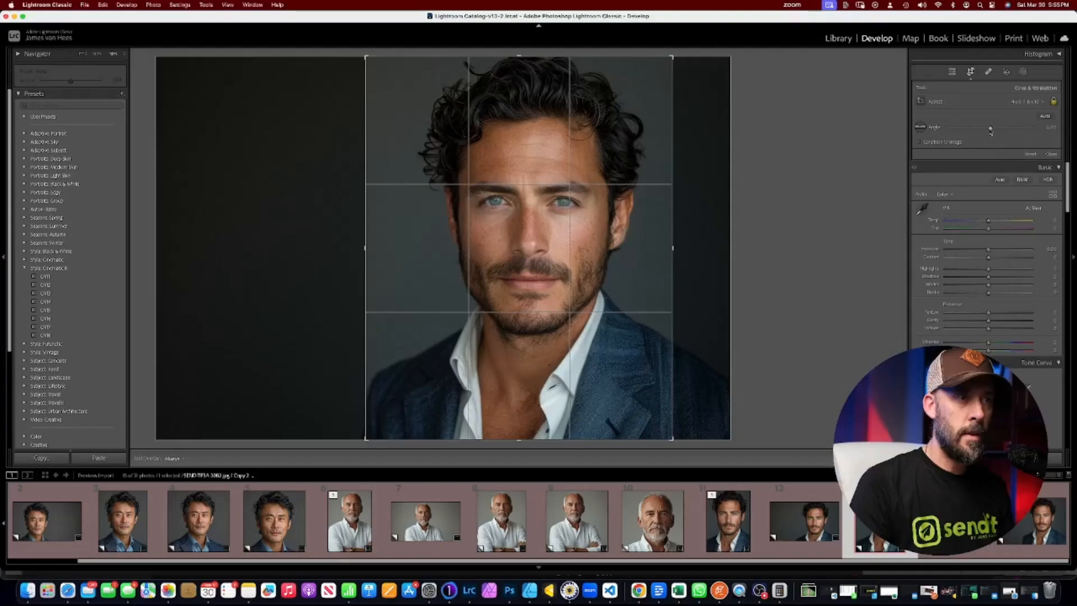
Step: Crop the blue-blazer man's third virtual copy to a full-height 1 x 1 square, framed around his head and shoulders
key("super+apostrophe")
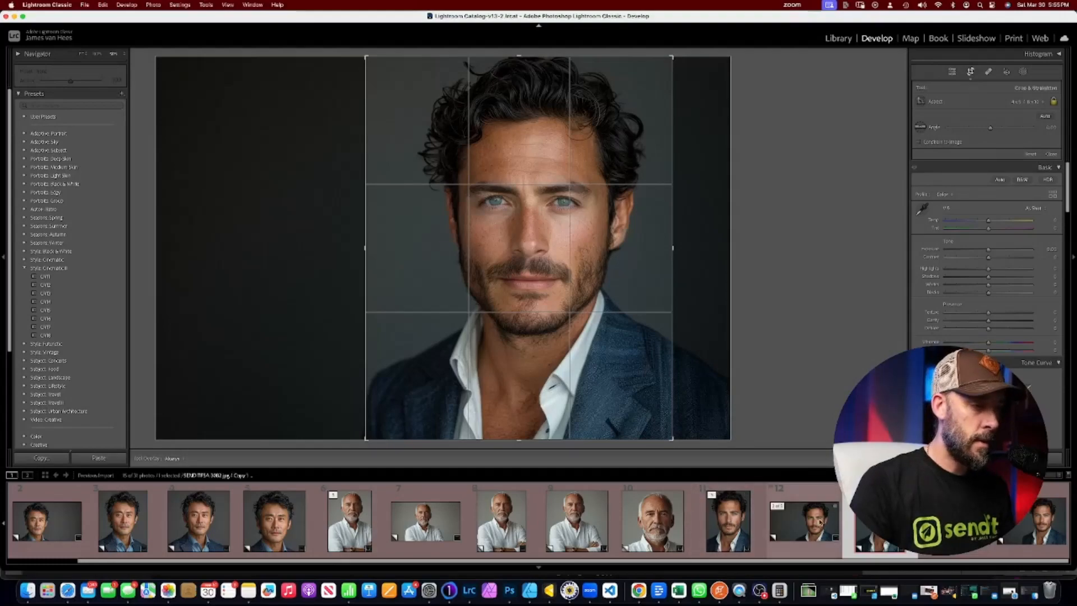
key("alt+super+r")
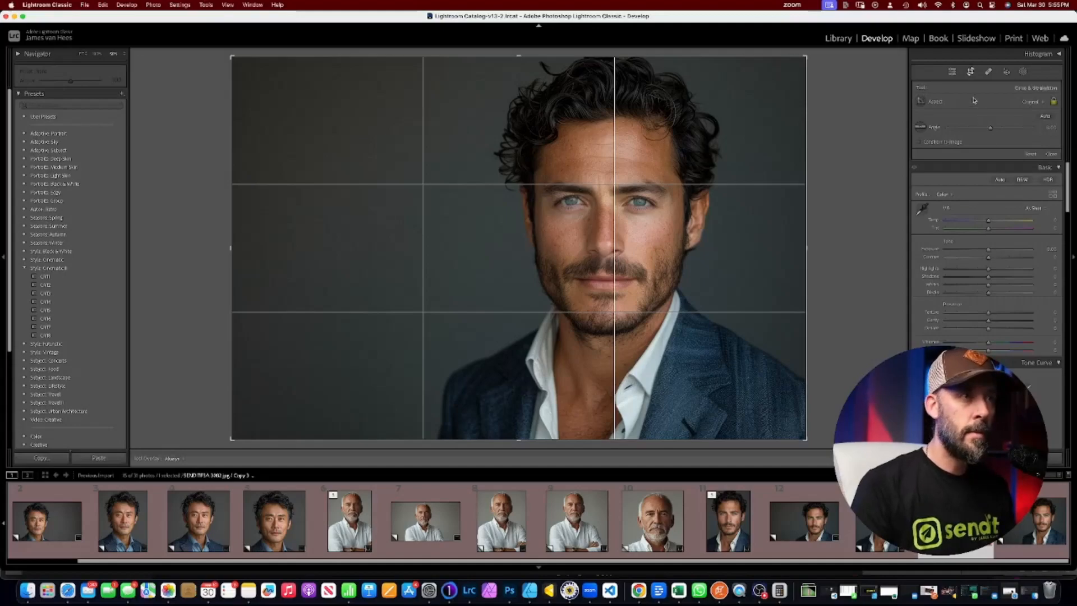
left_click(1027, 103)
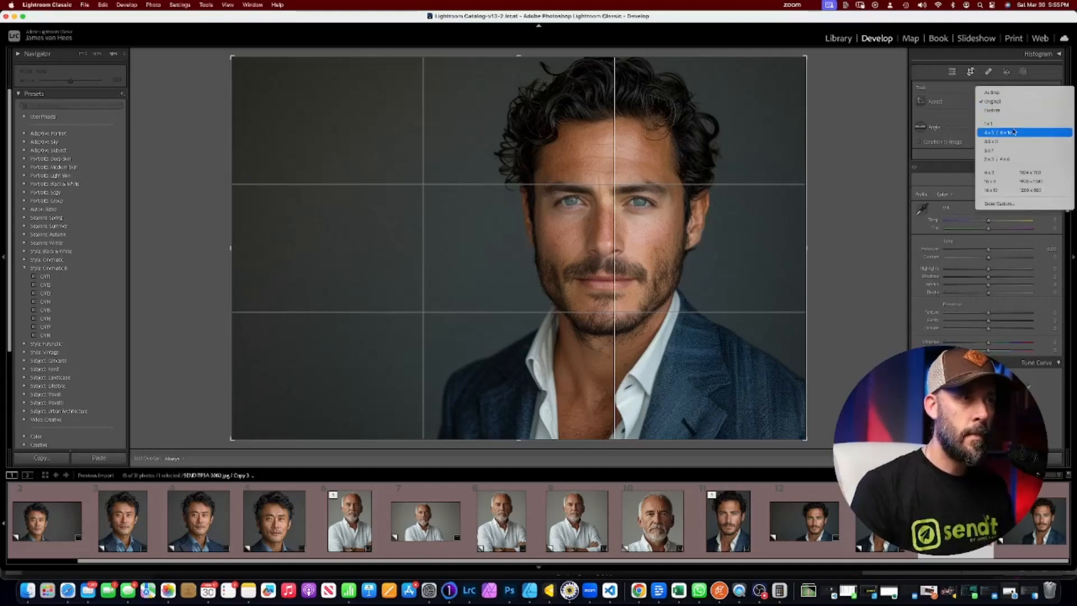
left_click(1015, 125)
left_click_drag(637, 197, 542, 193)
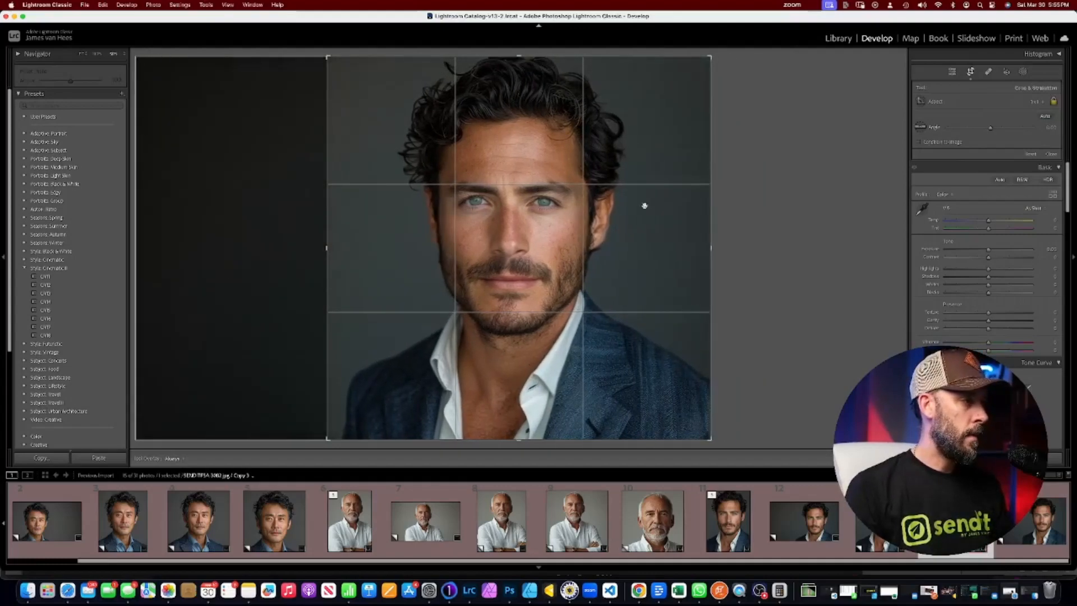
Step: Crop the blue-blazer man's fourth virtual copy to a tighter 1 x 1 square of his head and collar, centred on his face
left_click(1041, 524)
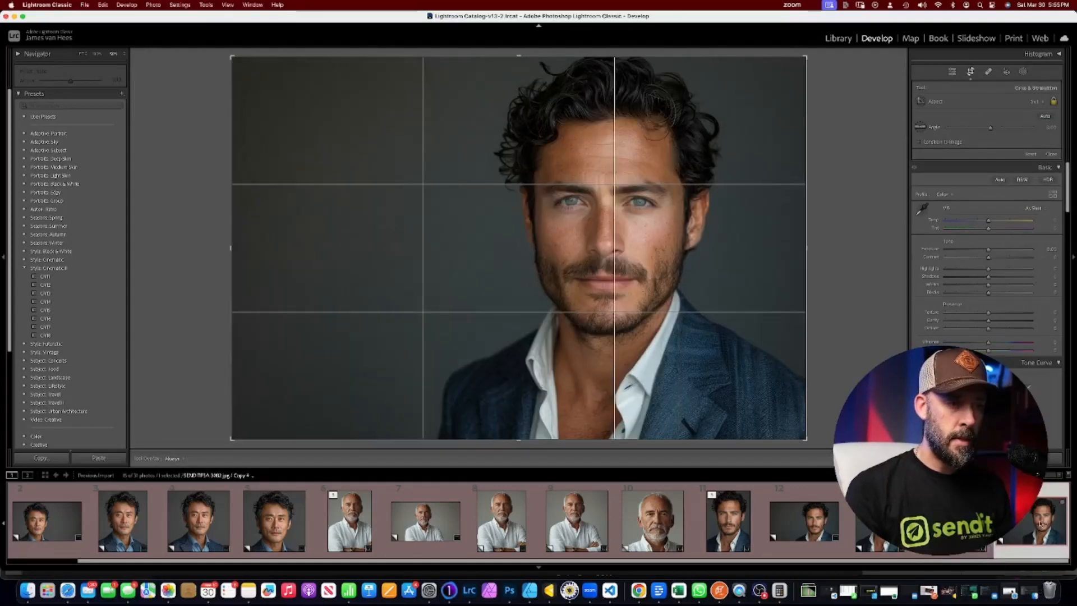
left_click(1031, 105)
left_click(1032, 124)
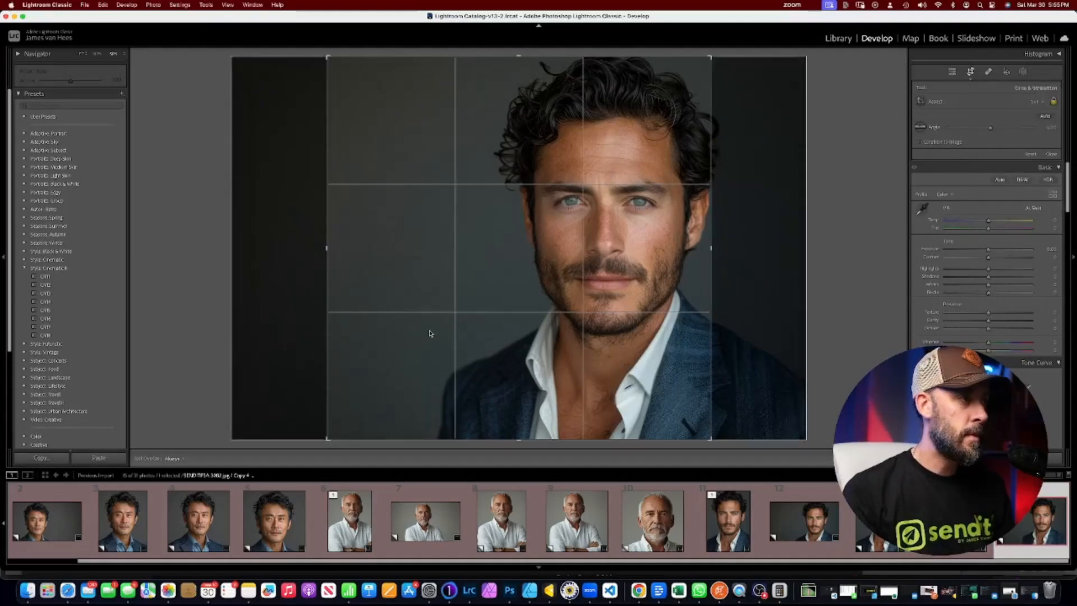
left_click_drag(327, 439, 425, 342)
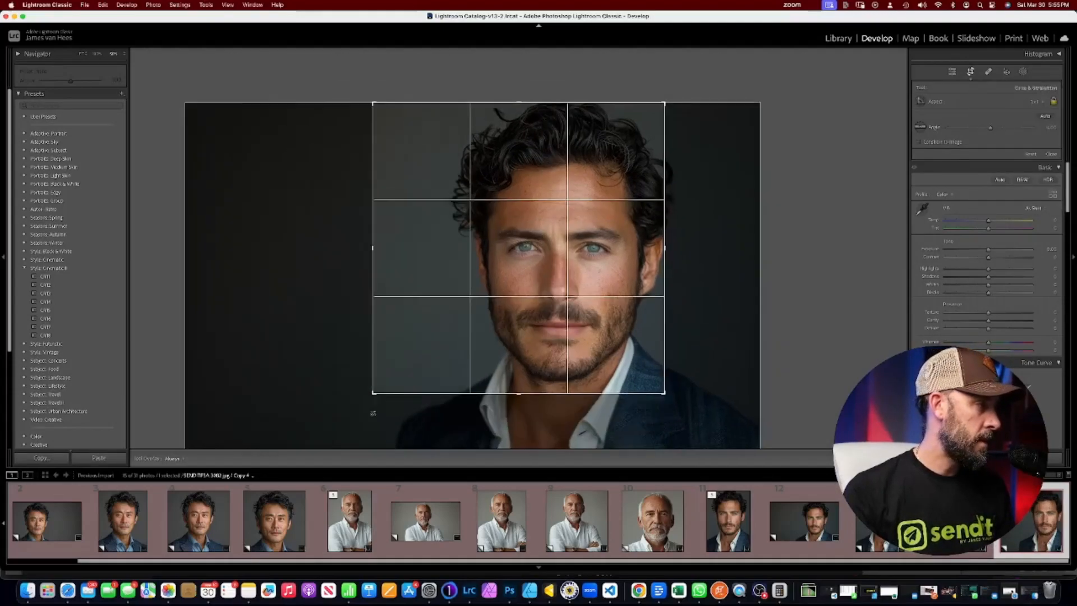
left_click_drag(561, 278, 528, 261)
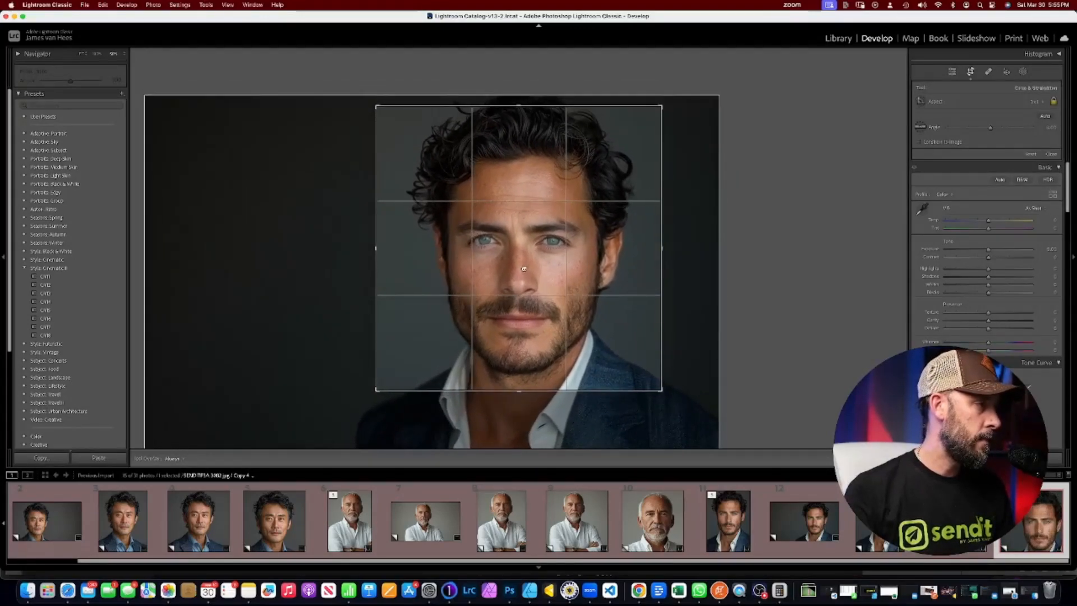
key("Return")
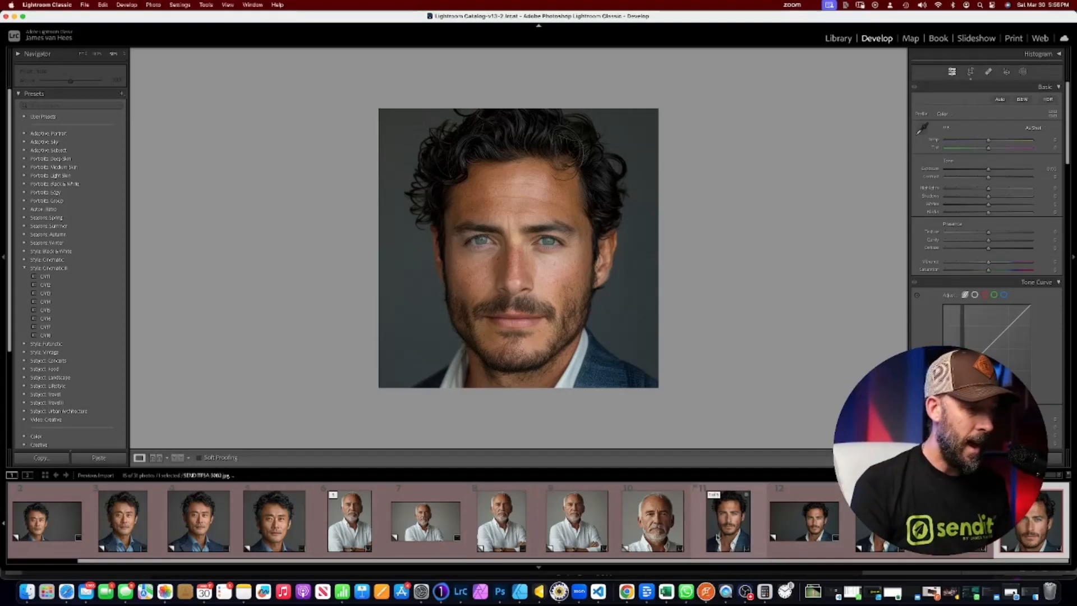
Step: Select the three men's original vertical 5 x 7 headshots together in the Library grid
left_click(729, 528)
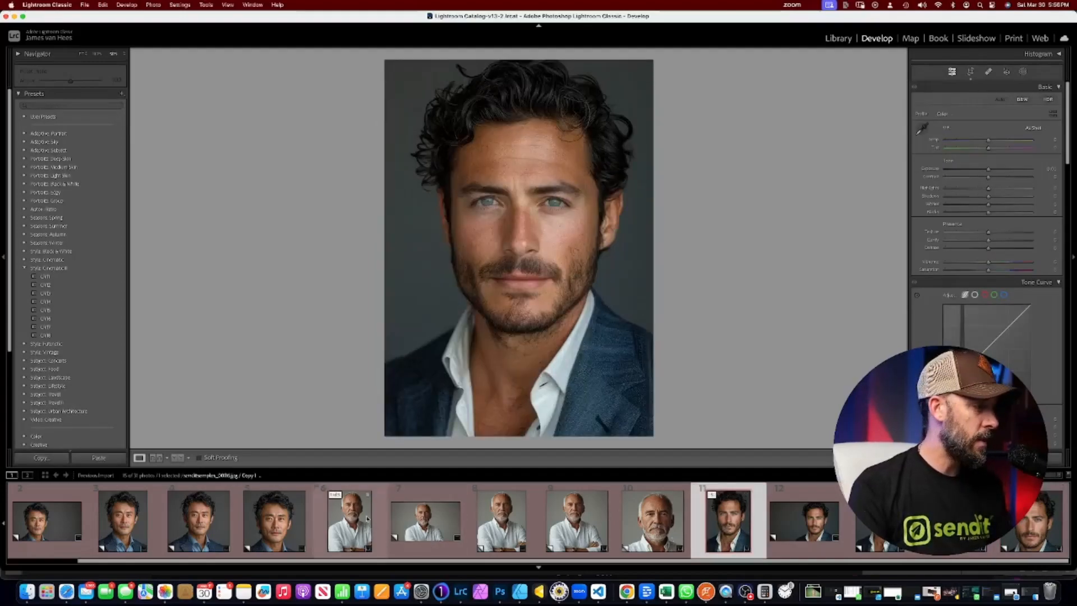
left_click(345, 513, "super")
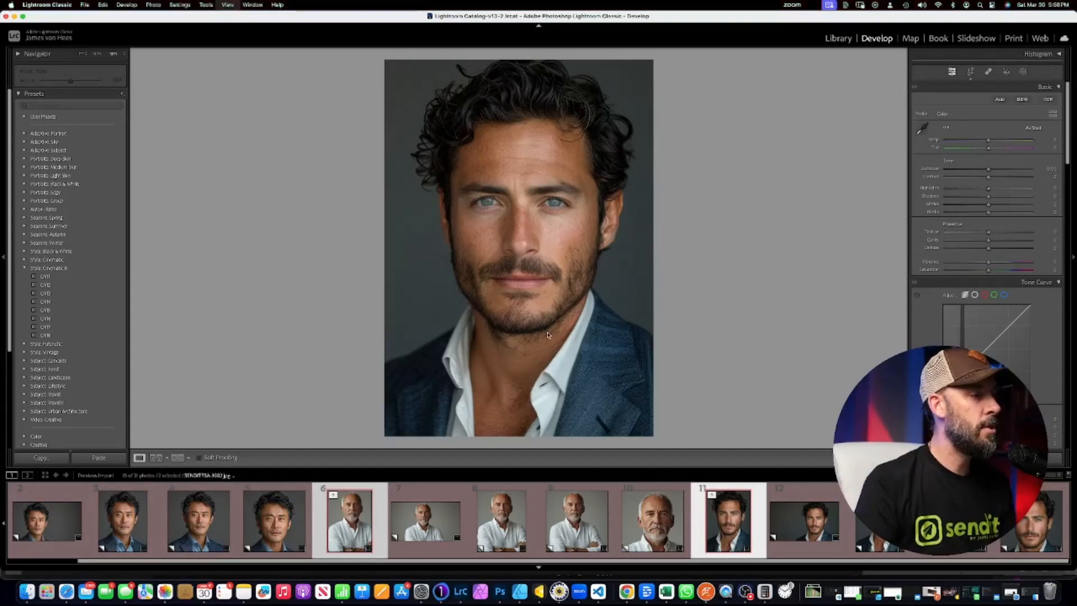
key("g")
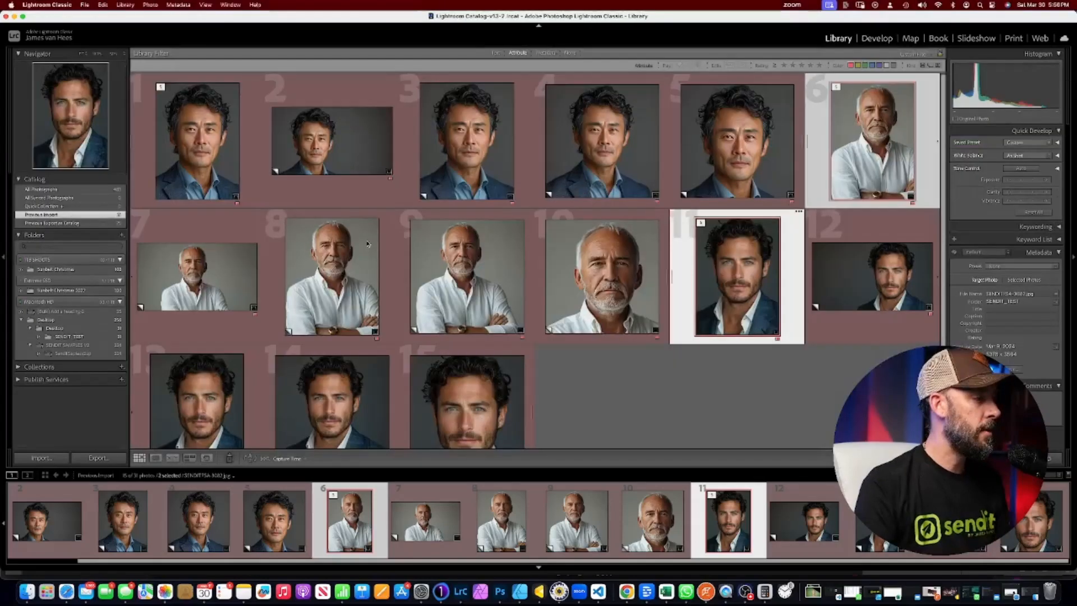
scroll(381, 309, "down", 1)
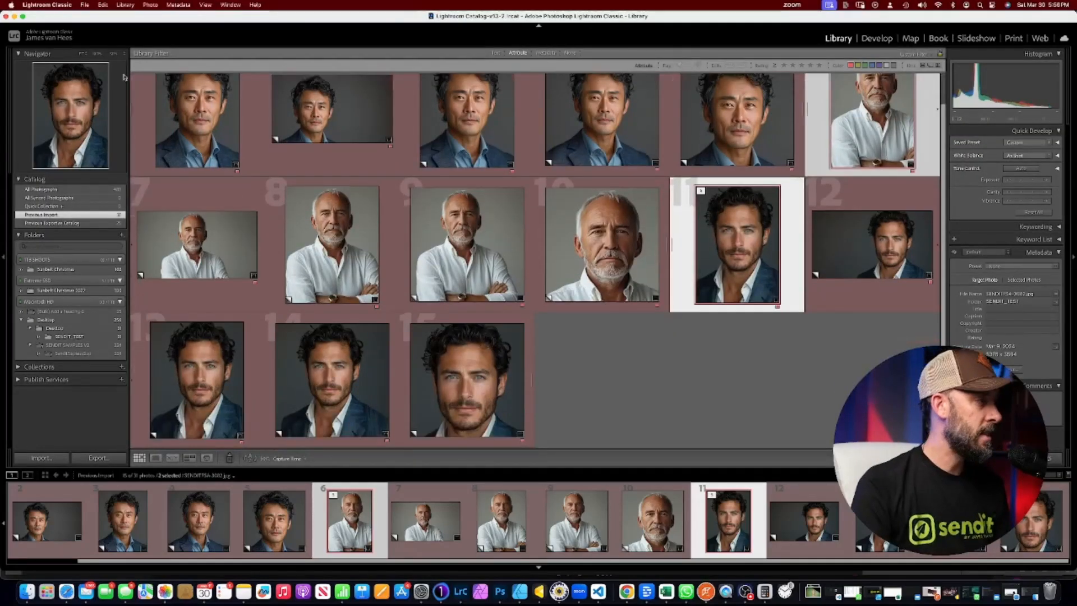
left_click(152, 98)
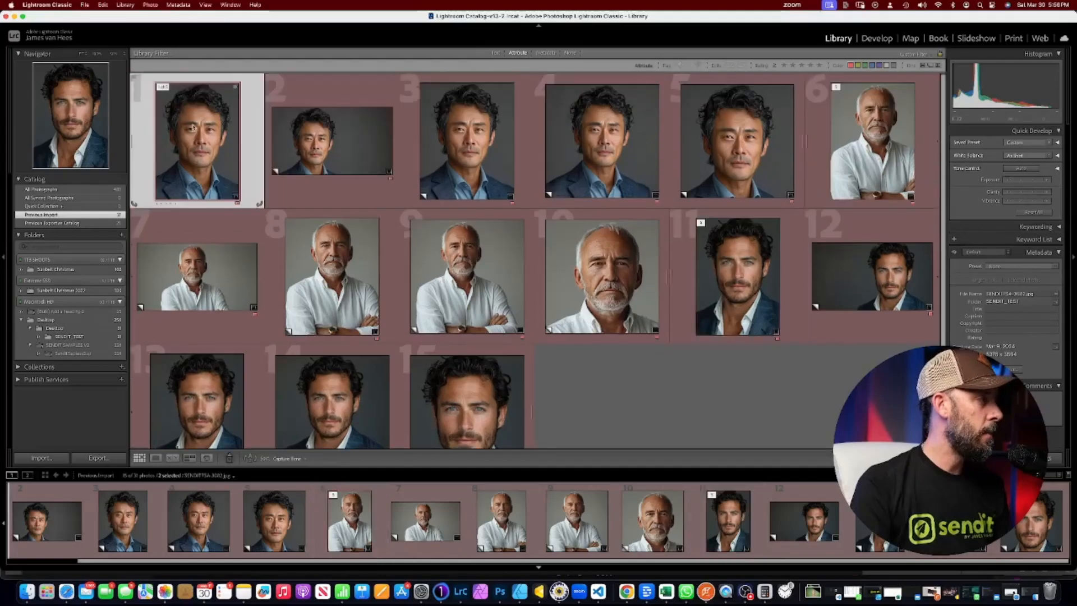
left_click(711, 268, "super")
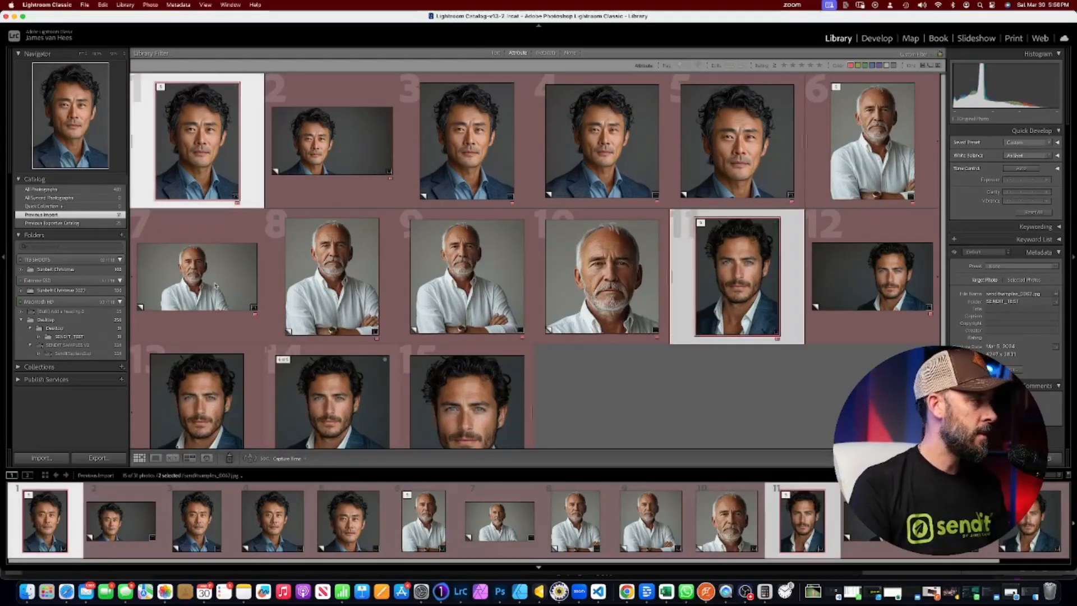
left_click(823, 149, "super")
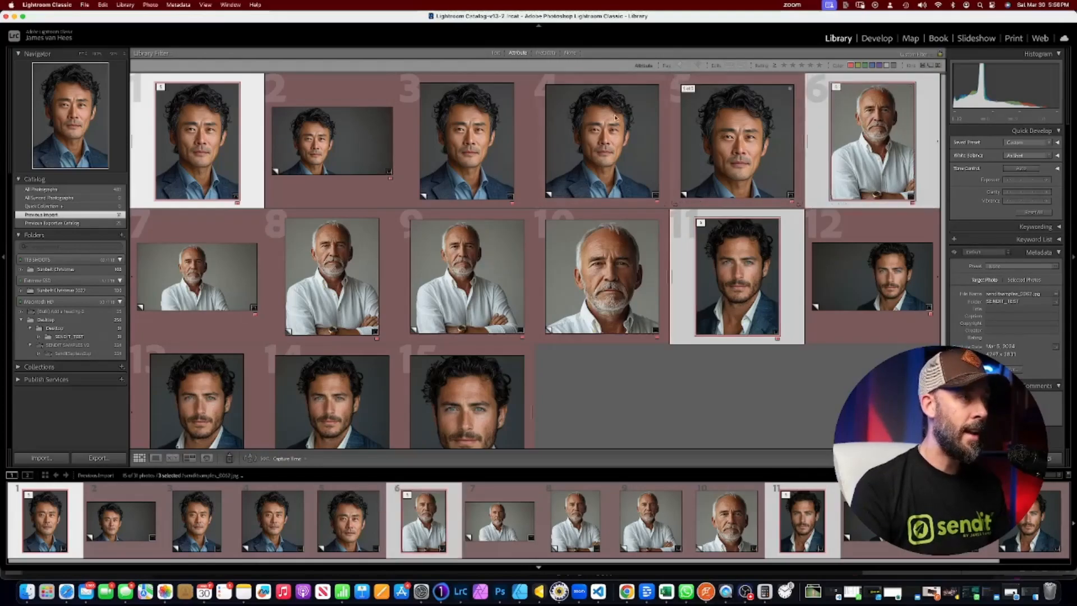
Step: Start exporting the three selected headshots to the hard drive and replace the name of the destination subfolder
left_click(85, 5)
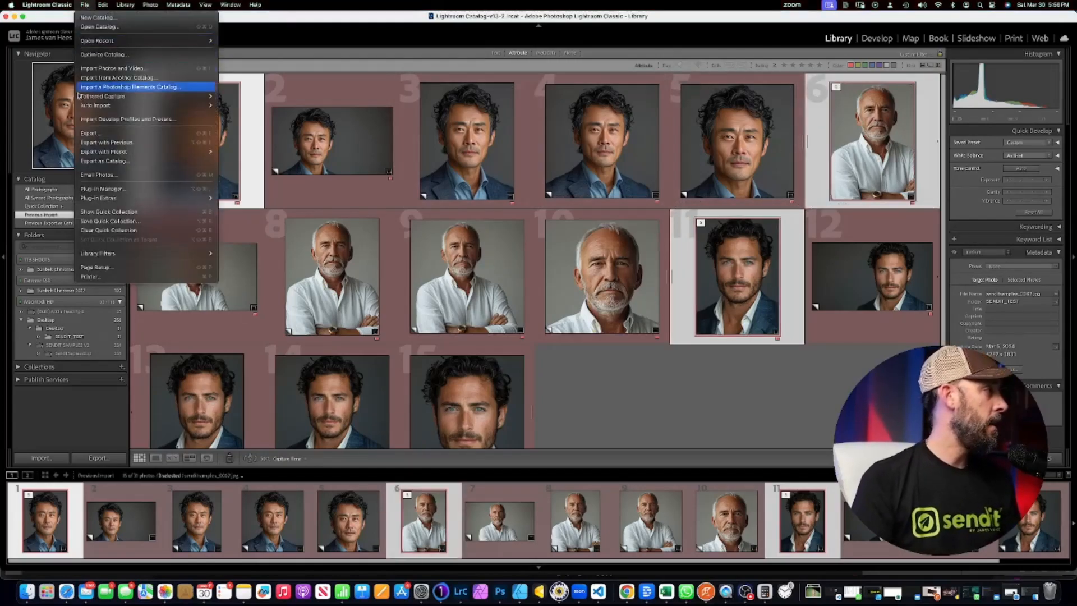
left_click(97, 135)
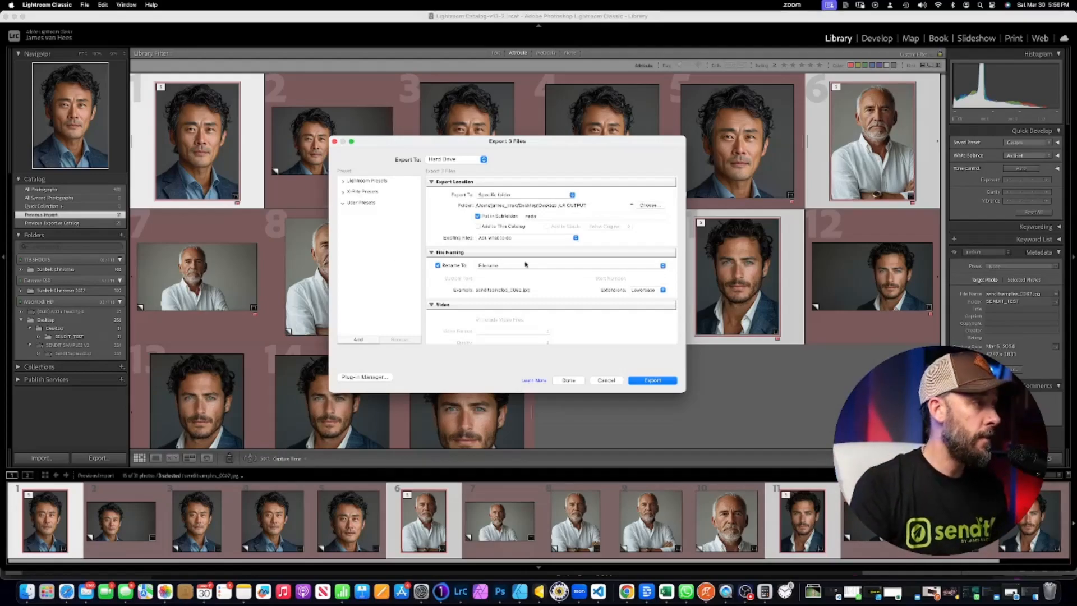
left_click(523, 215)
key("BackSpace")
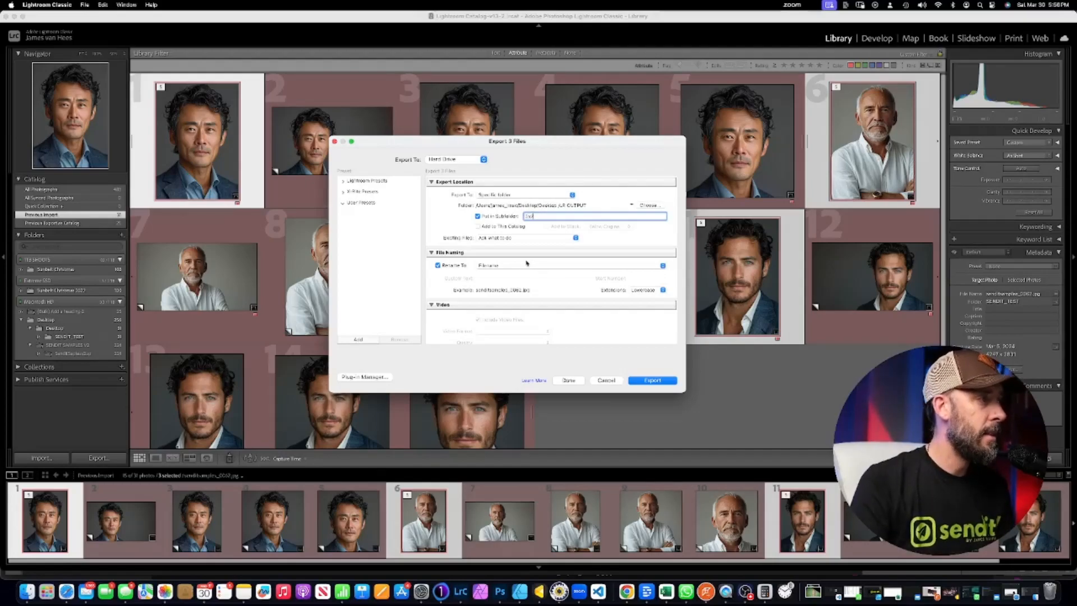
Step: Turn off Resize to Fit in the export's image sizing settings and review the file settings
scroll(524, 267, "down", 10)
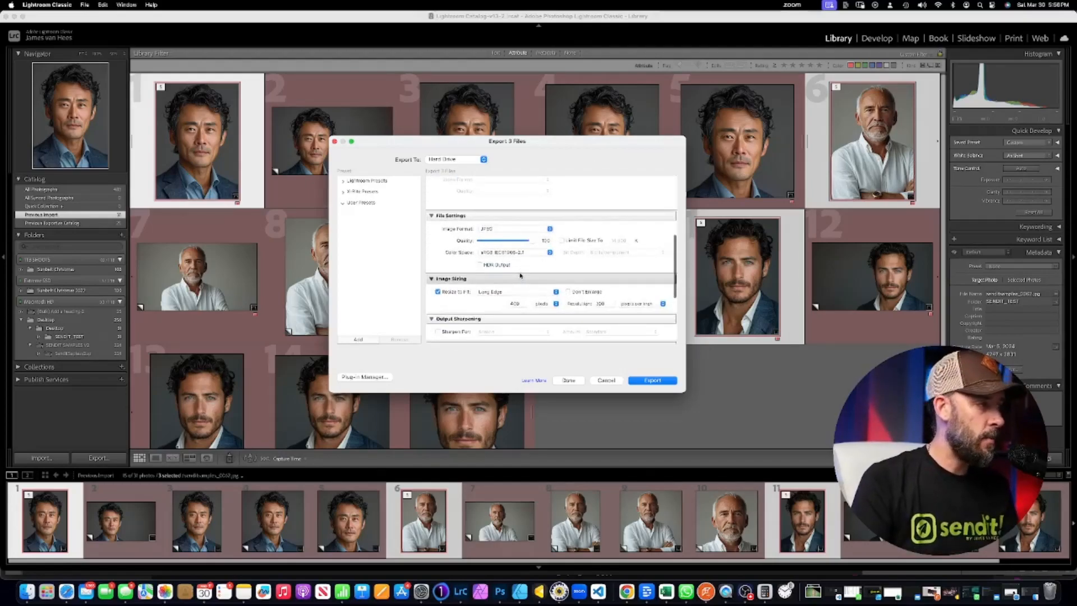
scroll(522, 281, "down", 1)
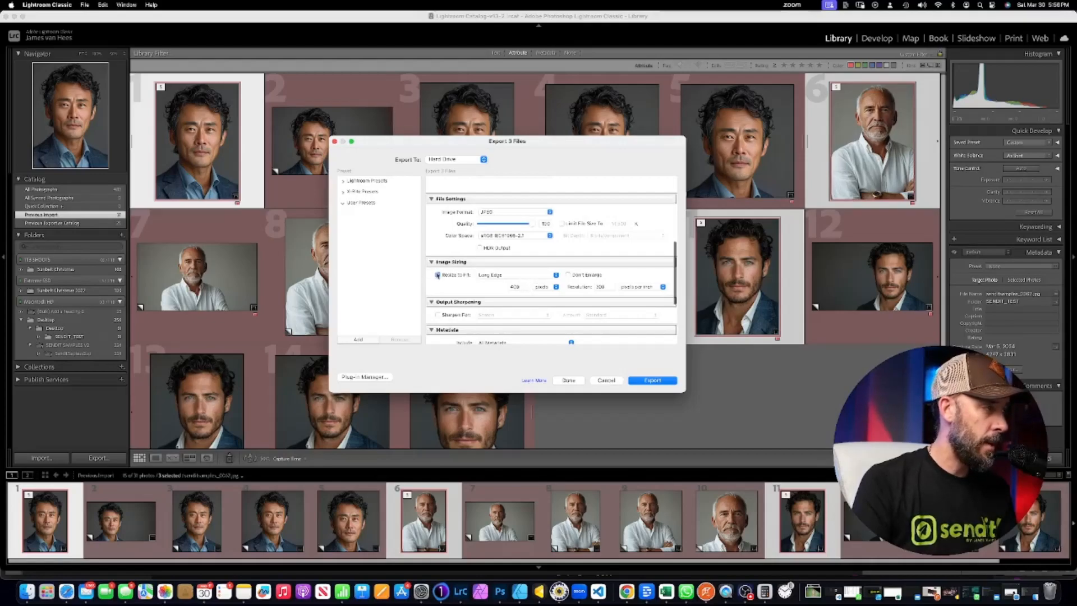
scroll(514, 265, "up", 5)
scroll(514, 266, "down", 8)
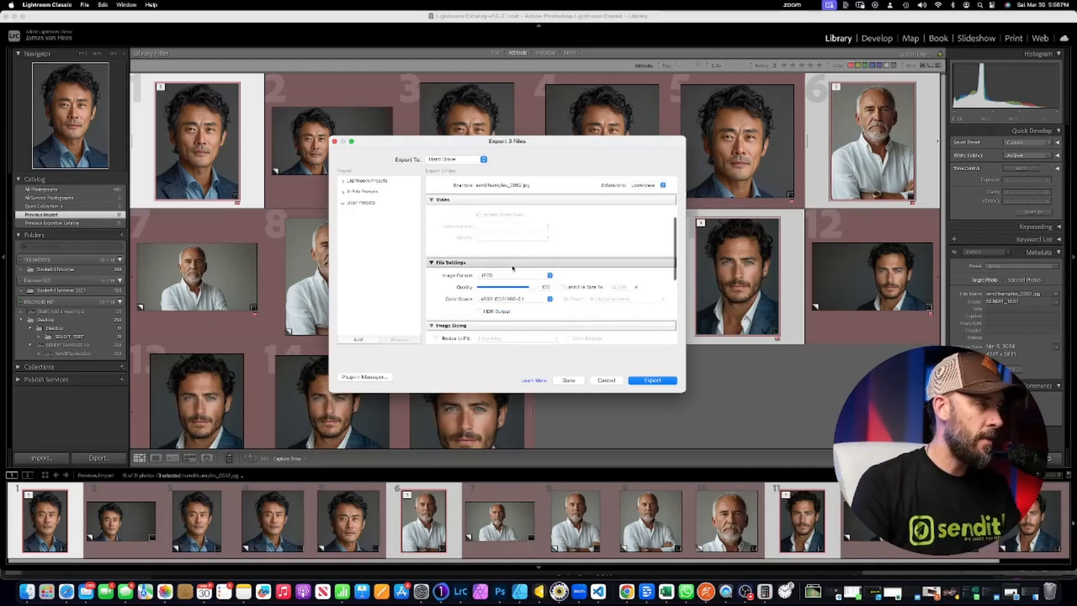
Step: Check the remaining export settings and export the three men's original vertical headshots
scroll(549, 320, "down", 2)
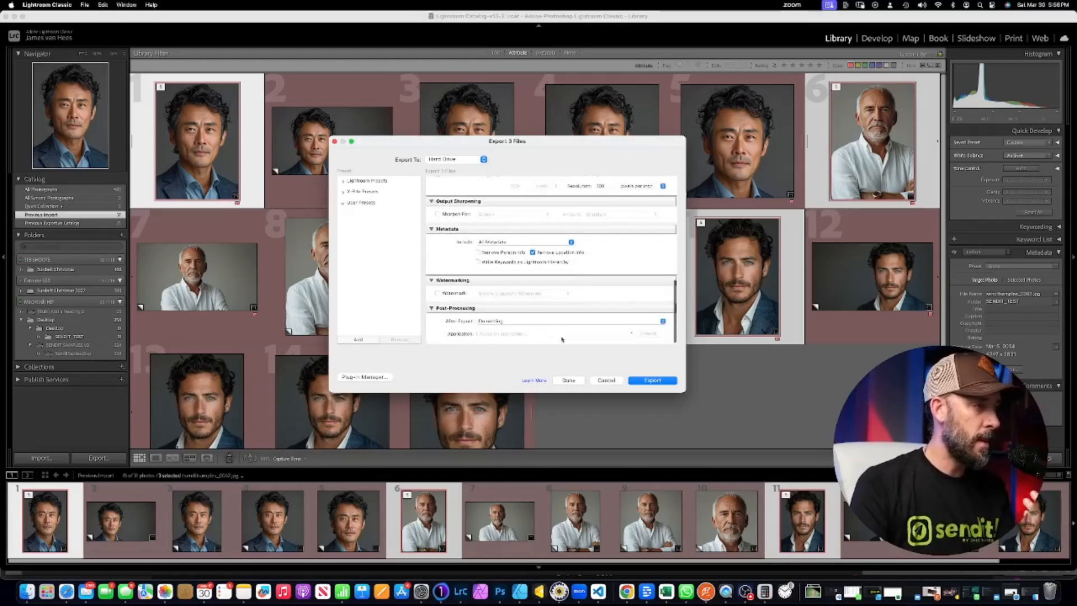
left_click(650, 381)
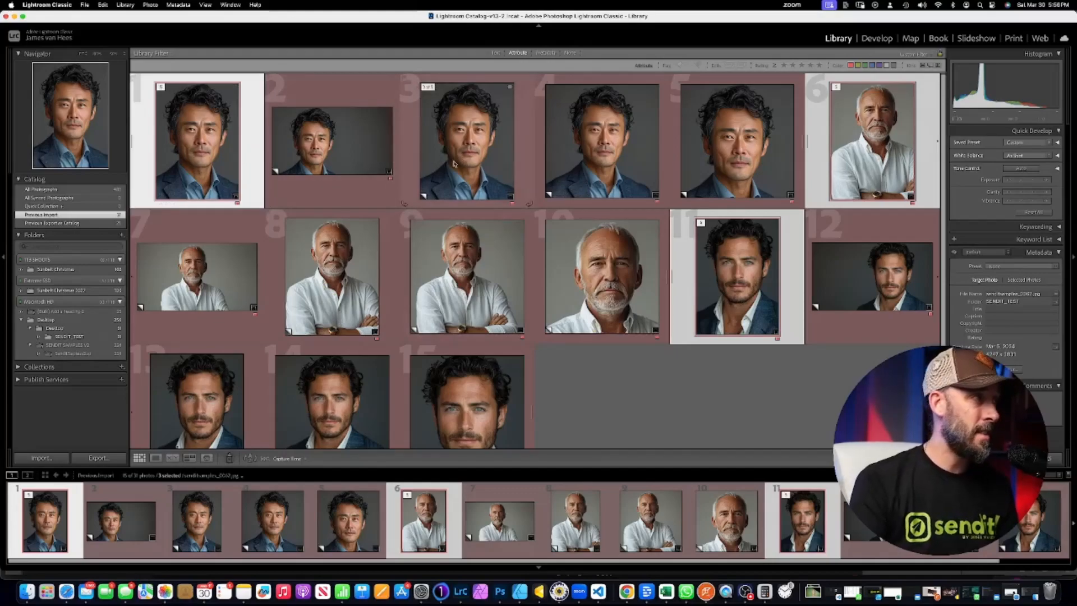
Step: Select the three men's wide horizontal crops together in the Library grid and start exporting them
left_click(331, 142)
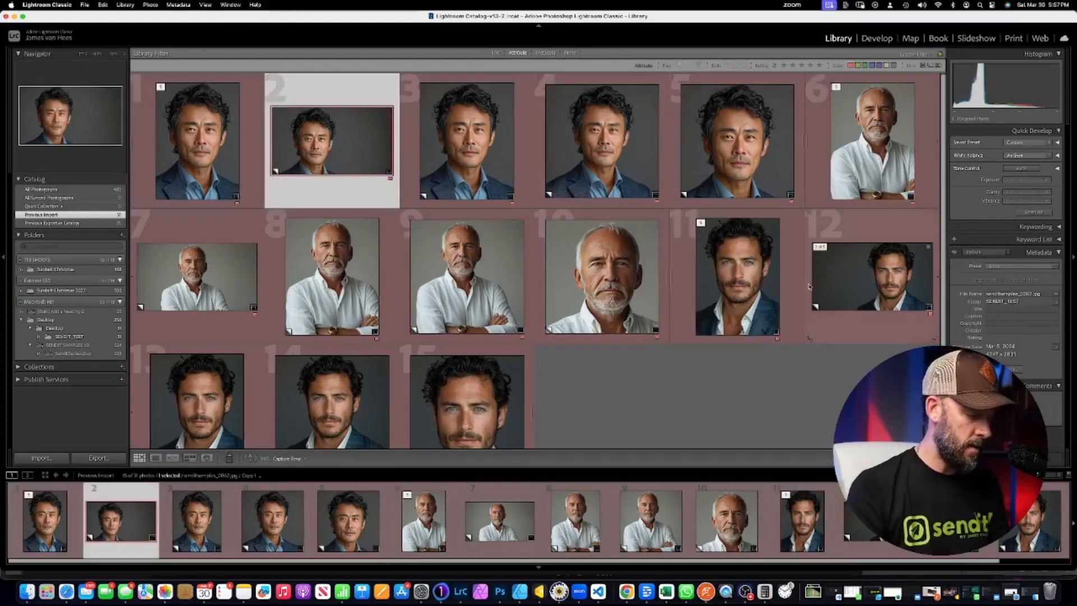
left_click(860, 283, "super")
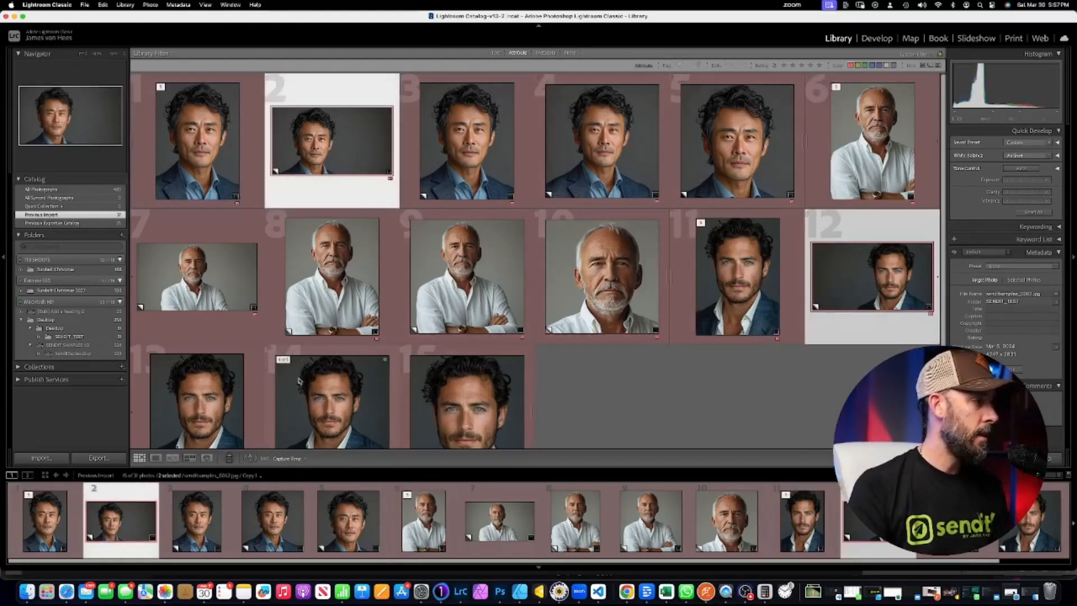
left_click(231, 297, "super")
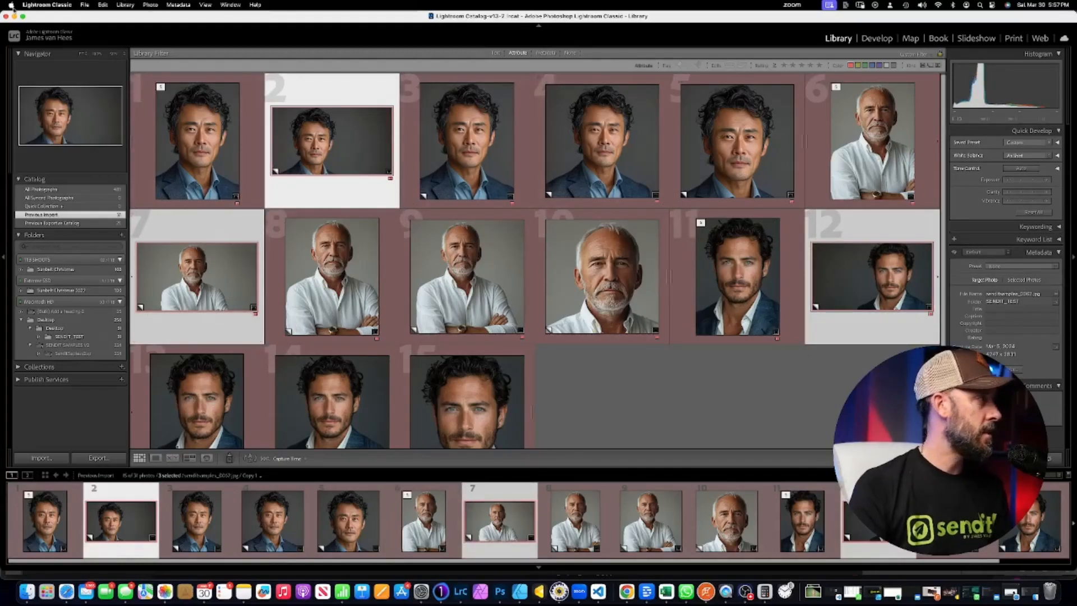
left_click(85, 5)
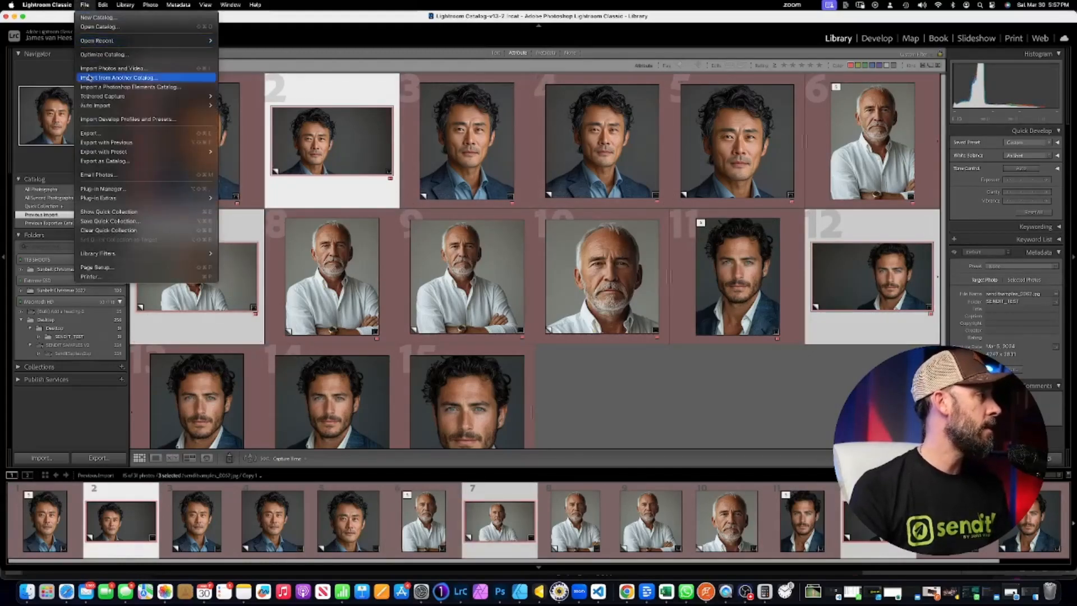
left_click(106, 134)
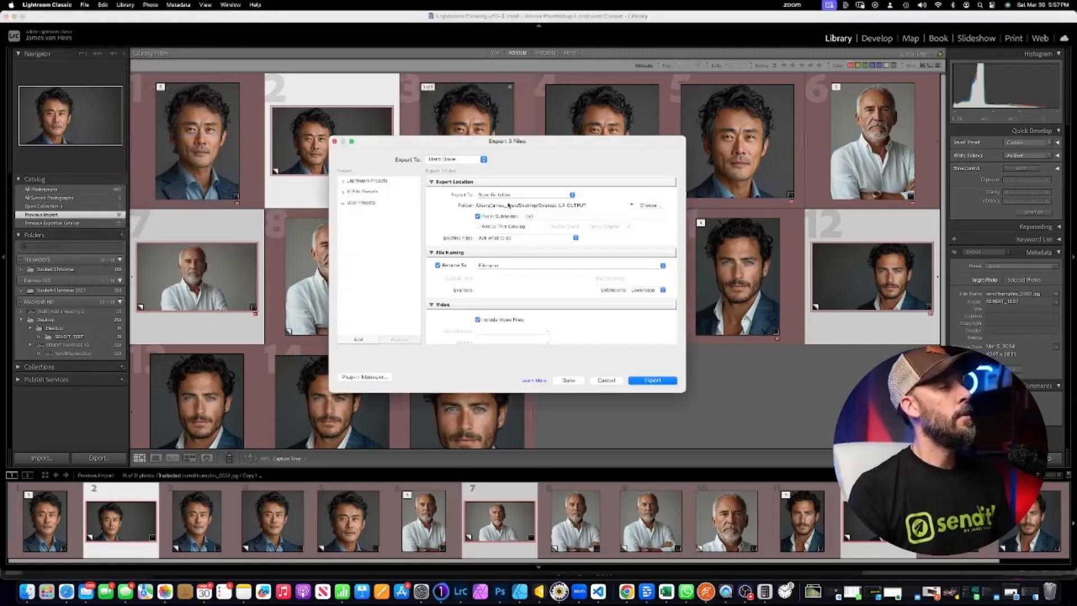
Step: Name the export's destination subfolder 16x9 and review the file and image sizing settings
left_click_drag(543, 216, 502, 216)
type("1")
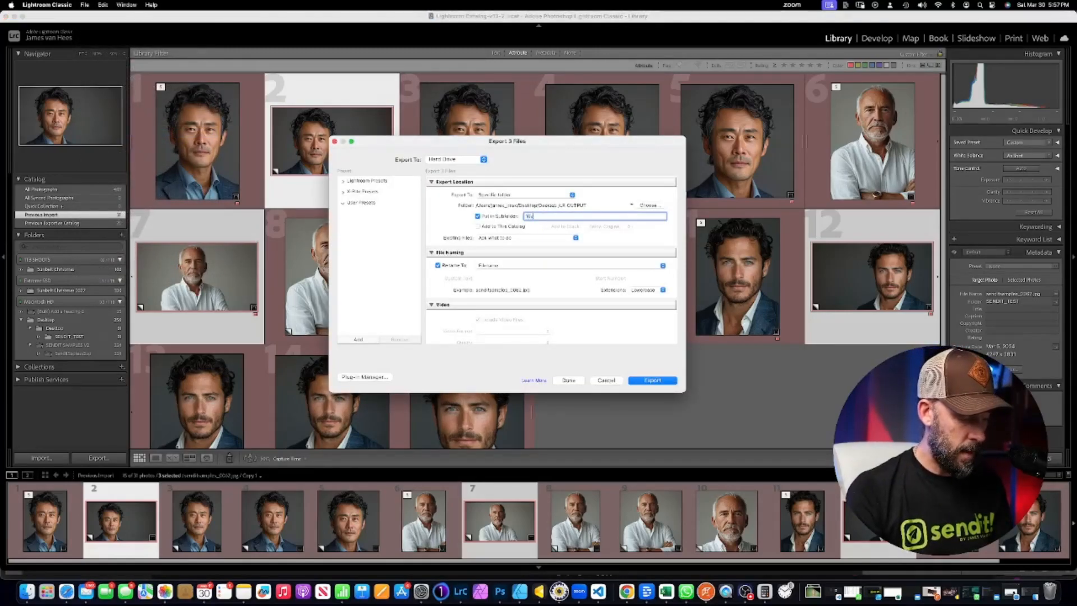
scroll(534, 260, "down", 10)
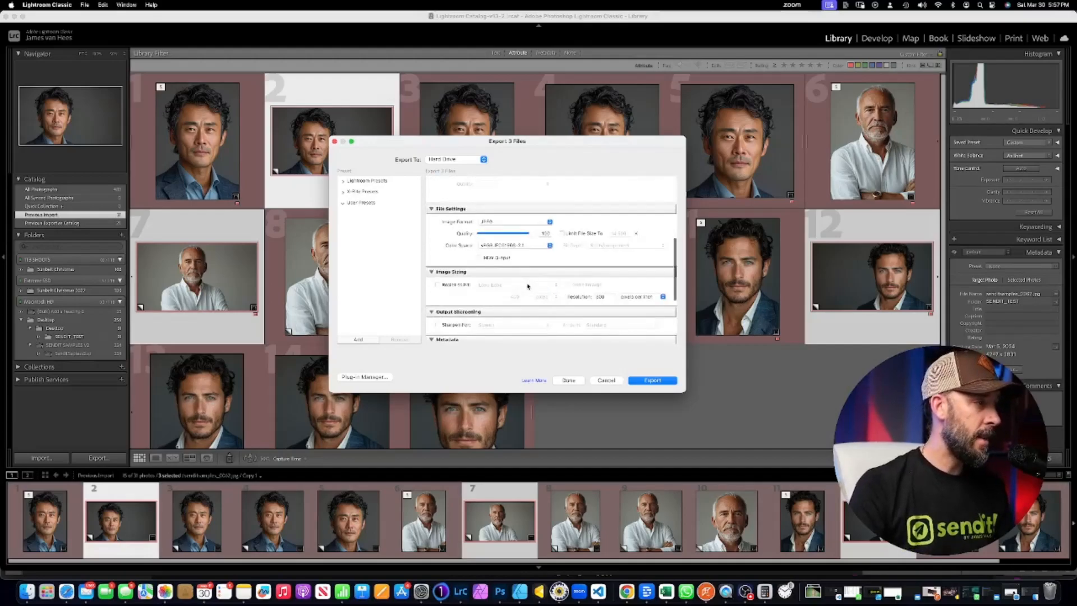
scroll(551, 298, "up", 4)
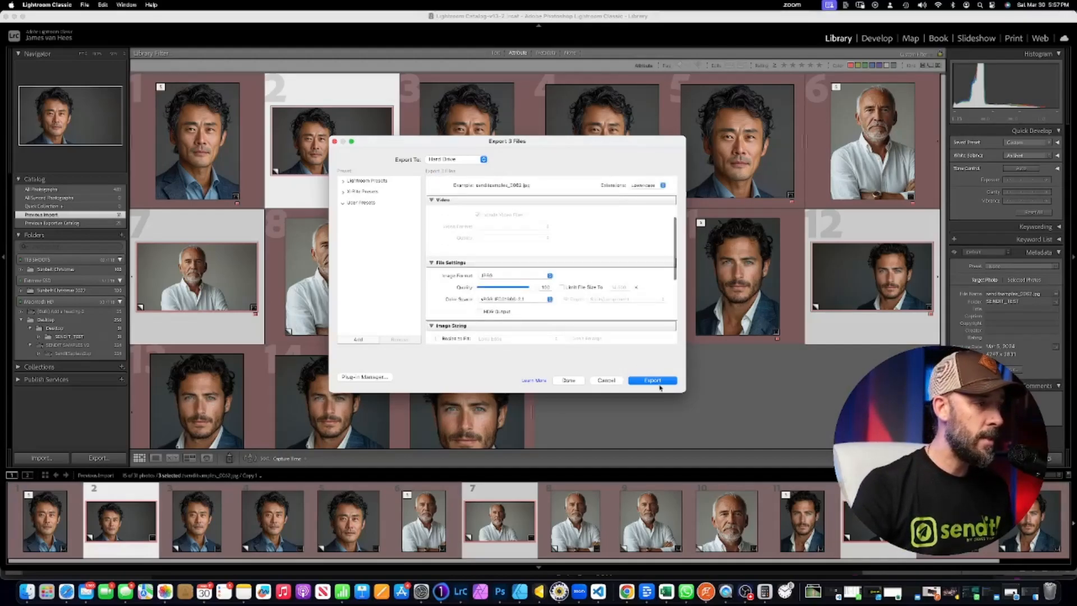
scroll(535, 245, "up", 4)
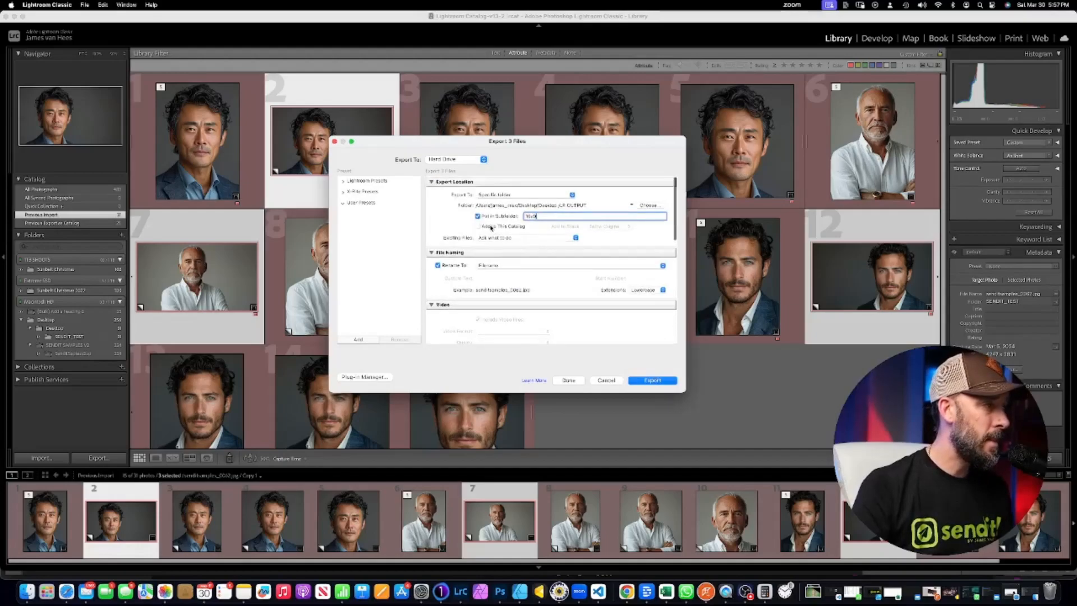
Step: Append custom text to the filename in the export's naming template, replace that text, and export the three wide crops
left_click(513, 265)
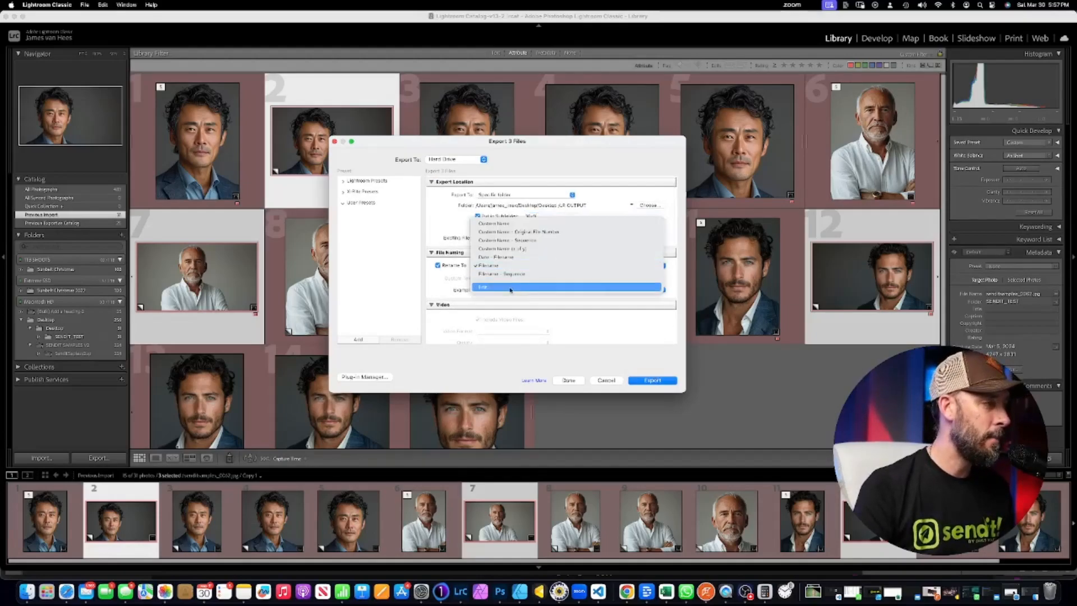
left_click(509, 288)
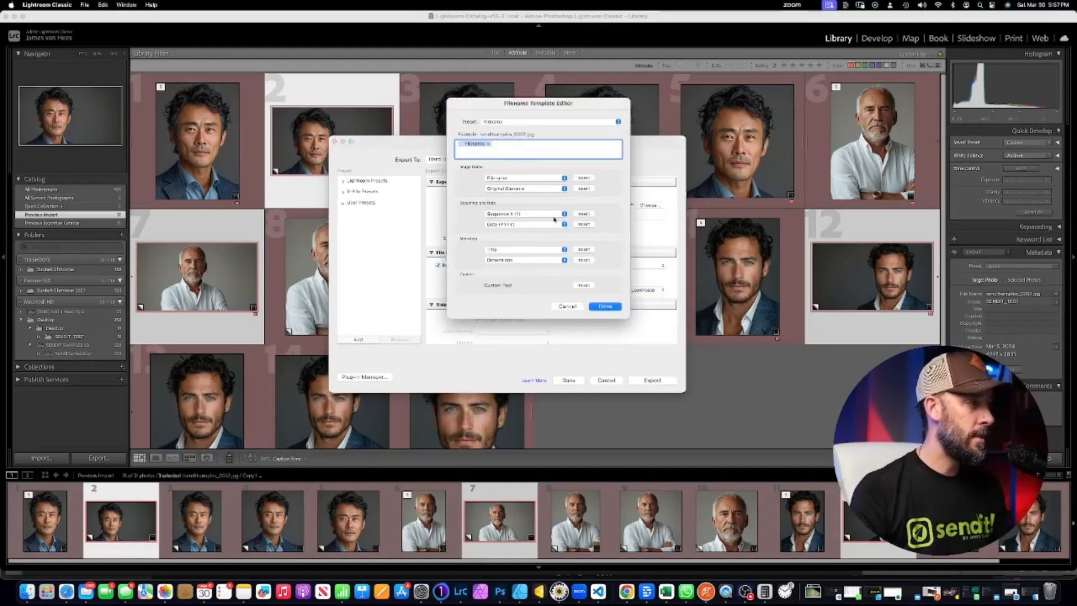
left_click(585, 286)
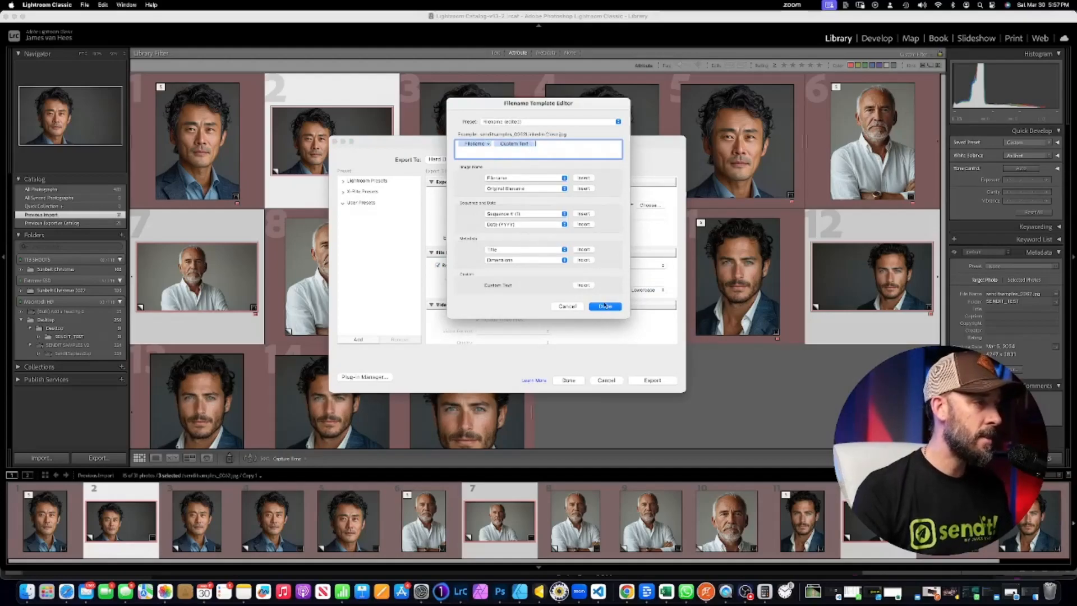
left_click(604, 306)
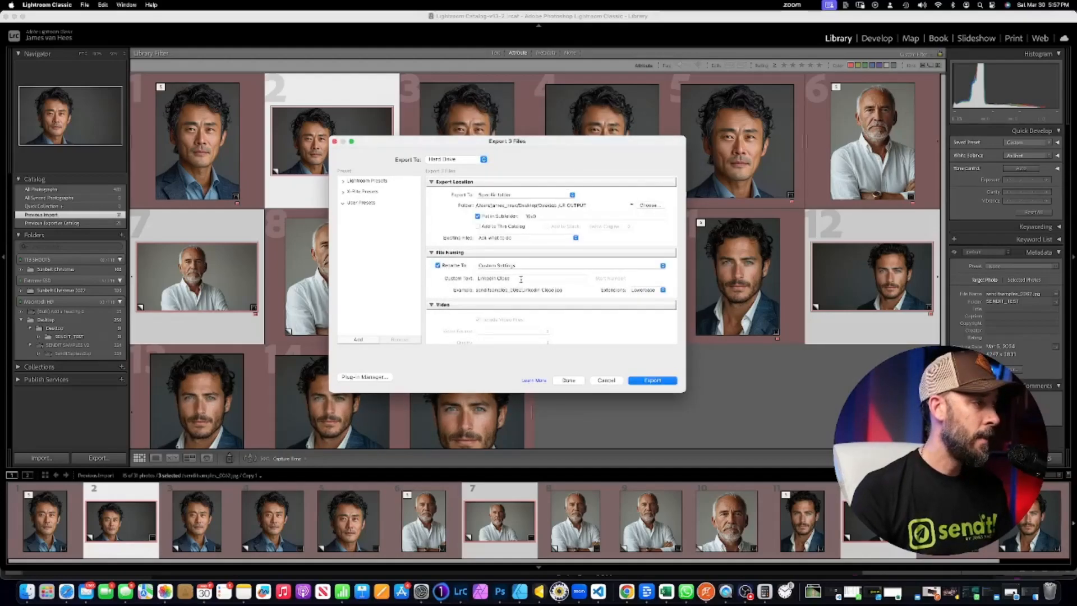
type("li")
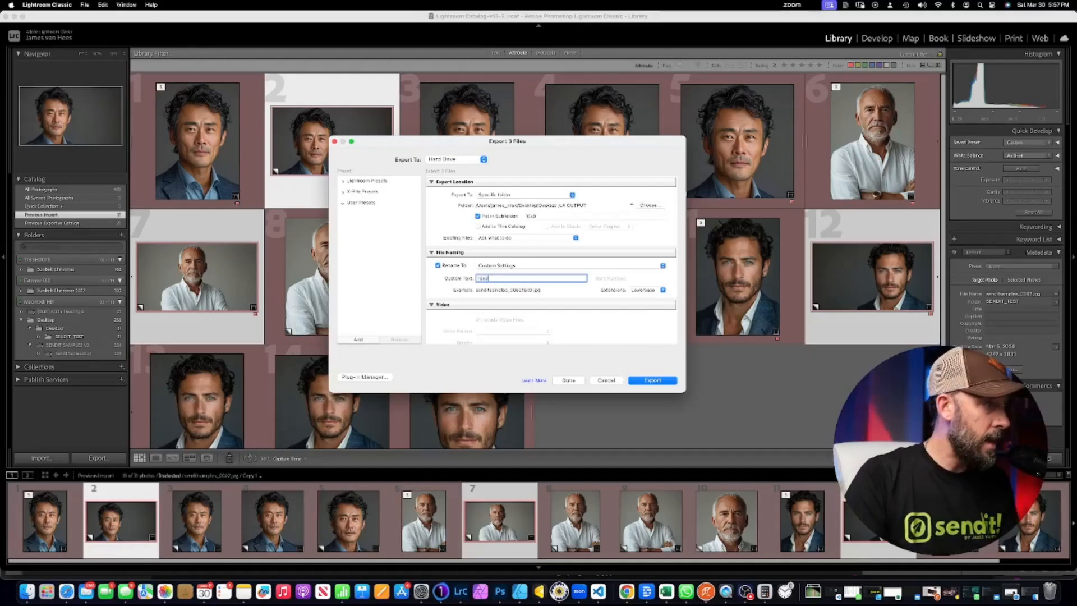
left_click(654, 381)
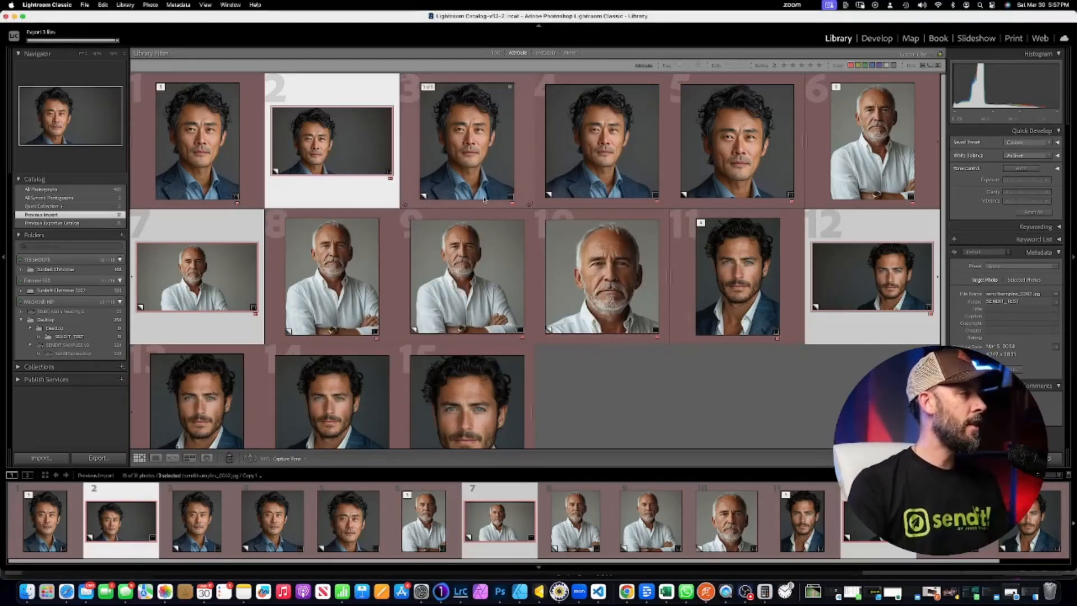
Step: Select each man's vertical virtual copy together in the Library grid and start exporting the three copies
left_click(469, 119)
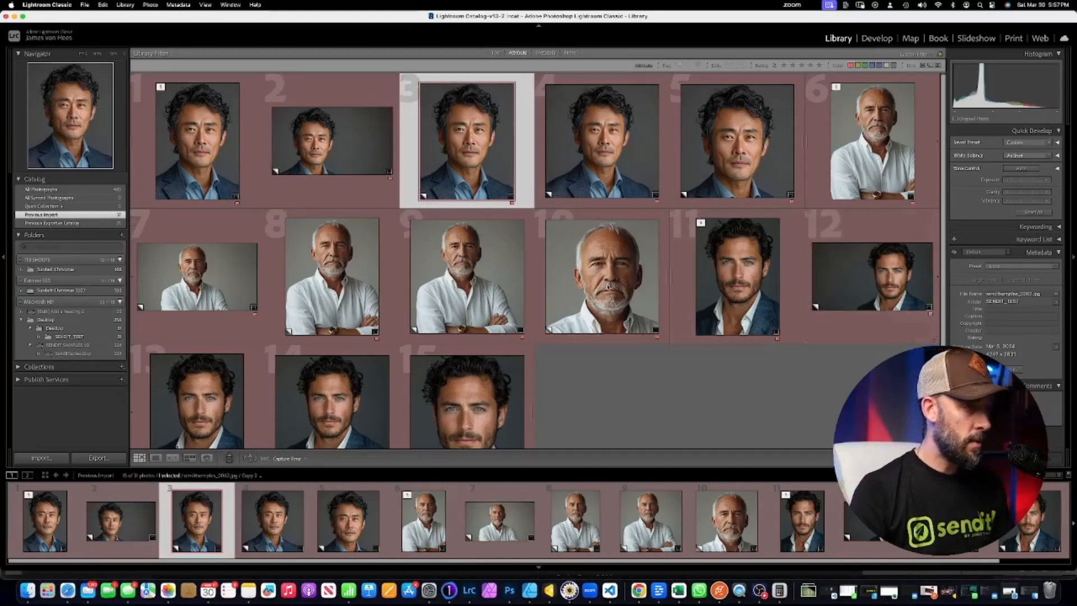
left_click(331, 286, "super")
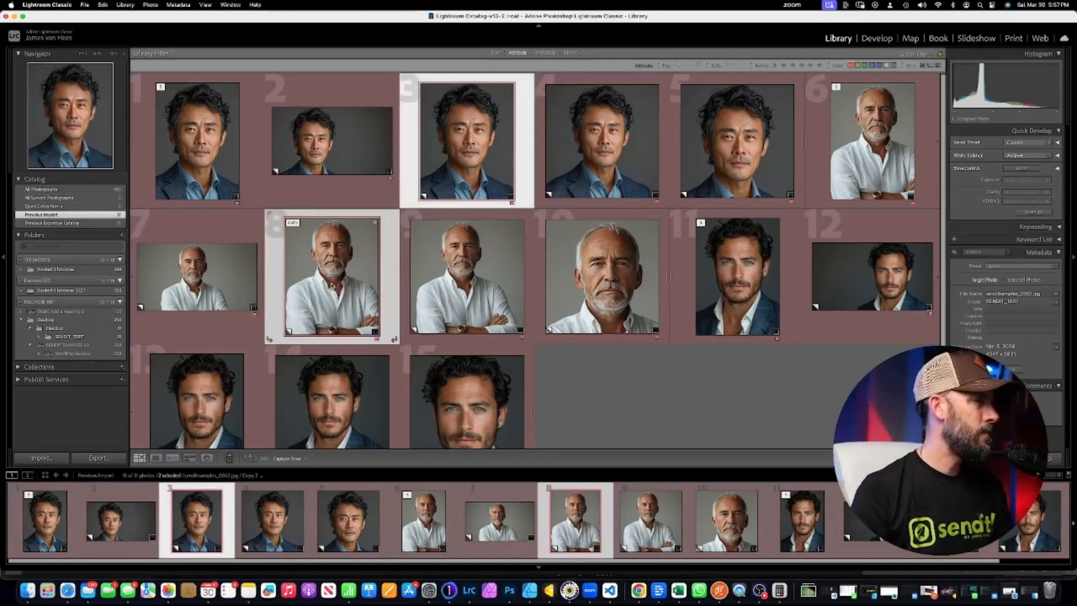
left_click(215, 393, "super")
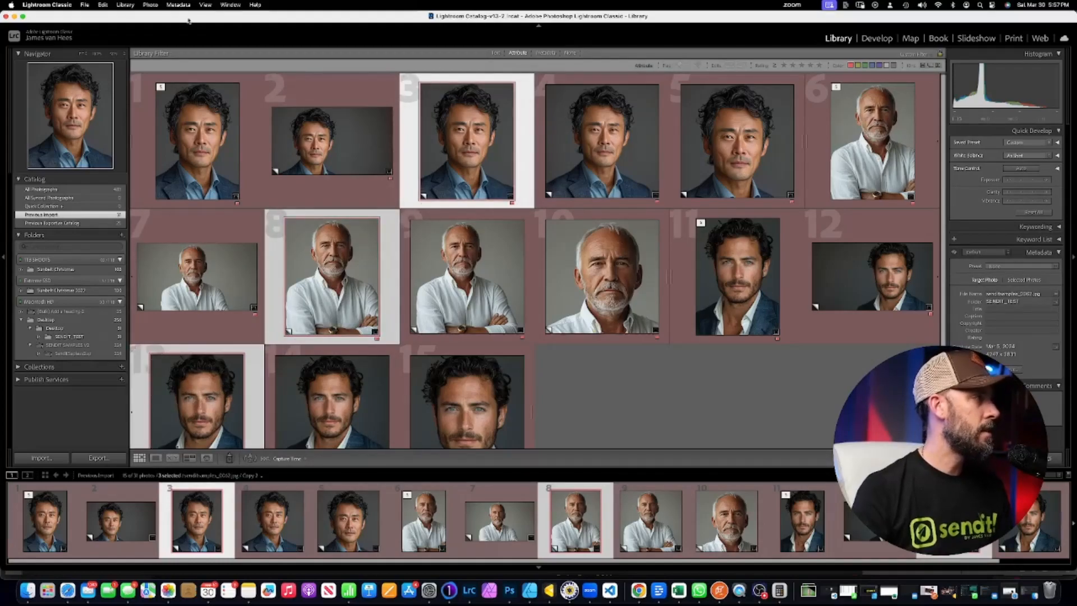
left_click(86, 5)
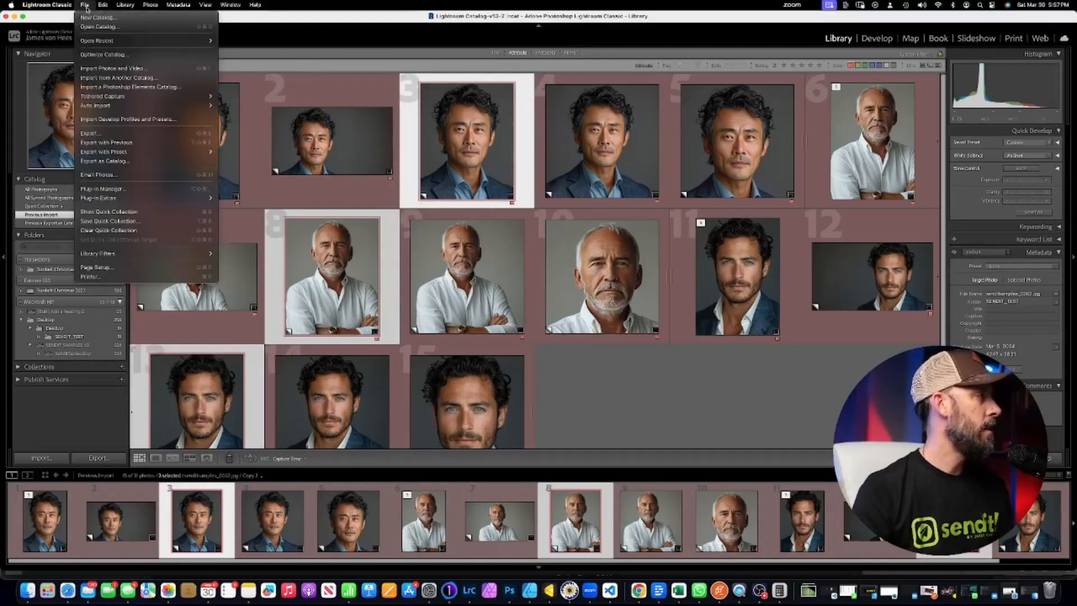
left_click(115, 139)
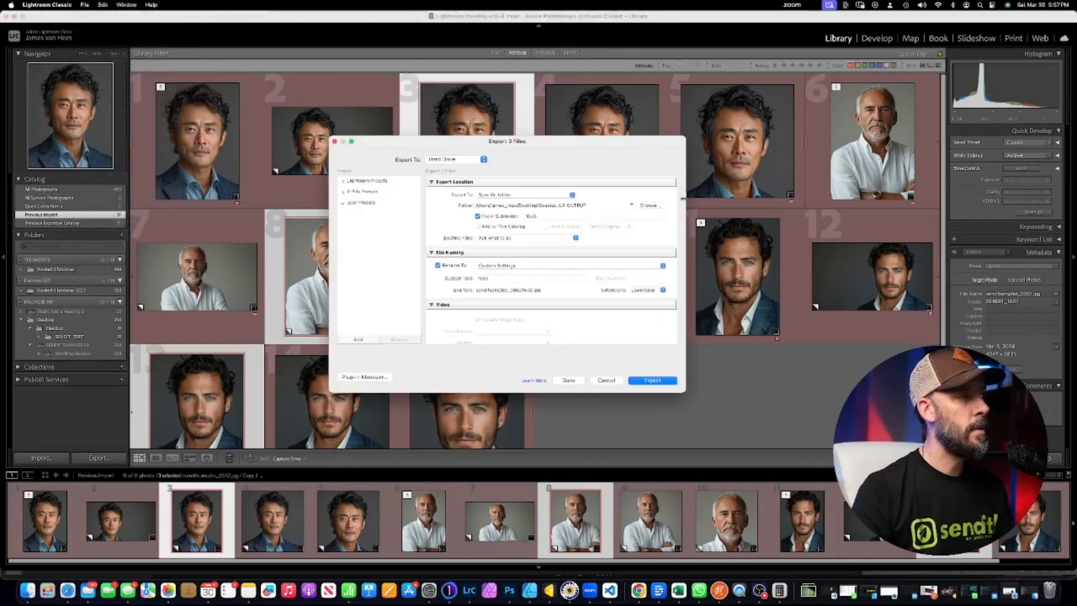
Step: Set both the destination subfolder name and the filename's custom text to facebook
left_click_drag(543, 216, 499, 215)
type("facebook")
key("Tab")
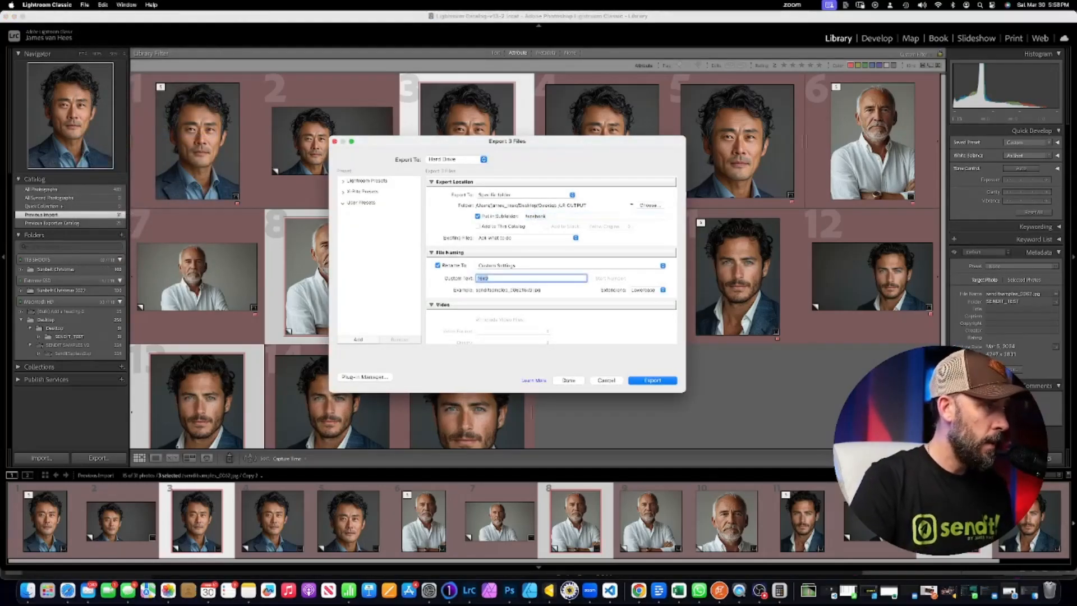
type("facebook")
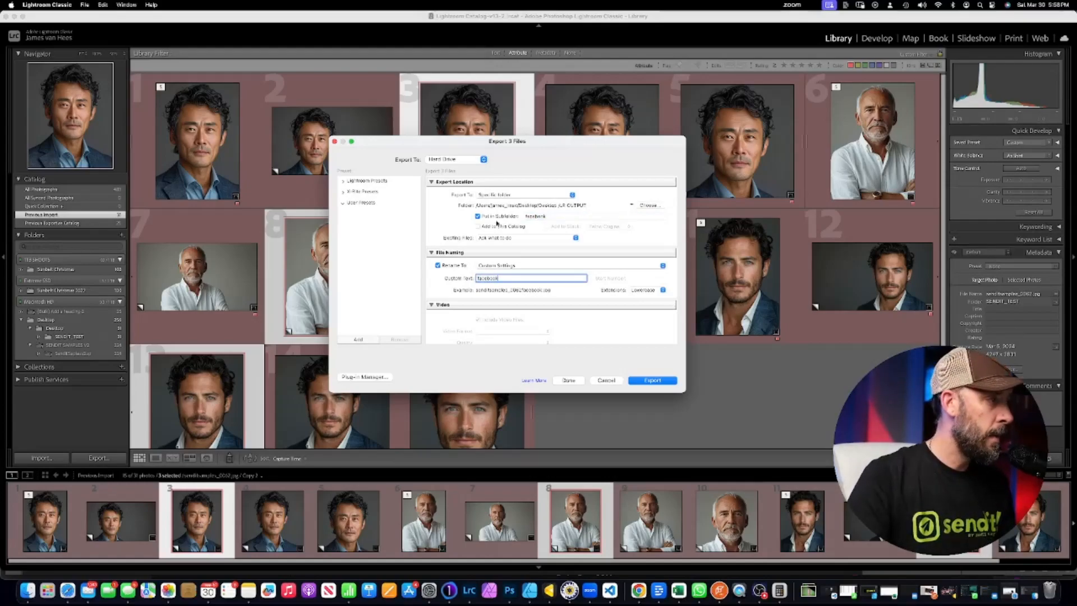
Step: Turn on Resize to Fit by Width & Height, set the height to 1350 pixels, and export the three vertical crops
scroll(496, 223, "down", 10)
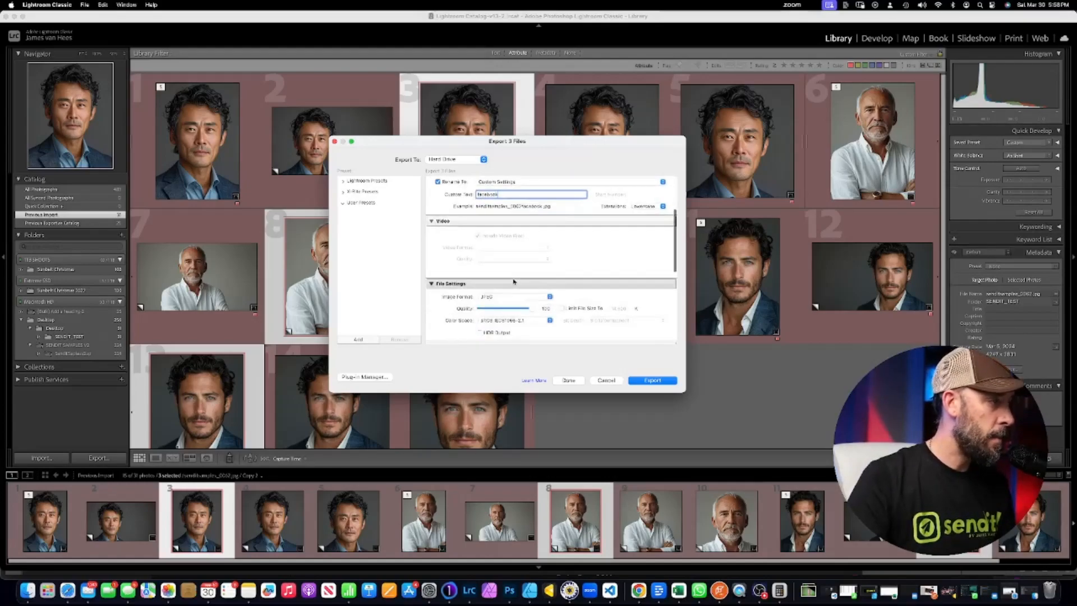
scroll(497, 288, "down", 2)
left_click(439, 227)
left_click(554, 228)
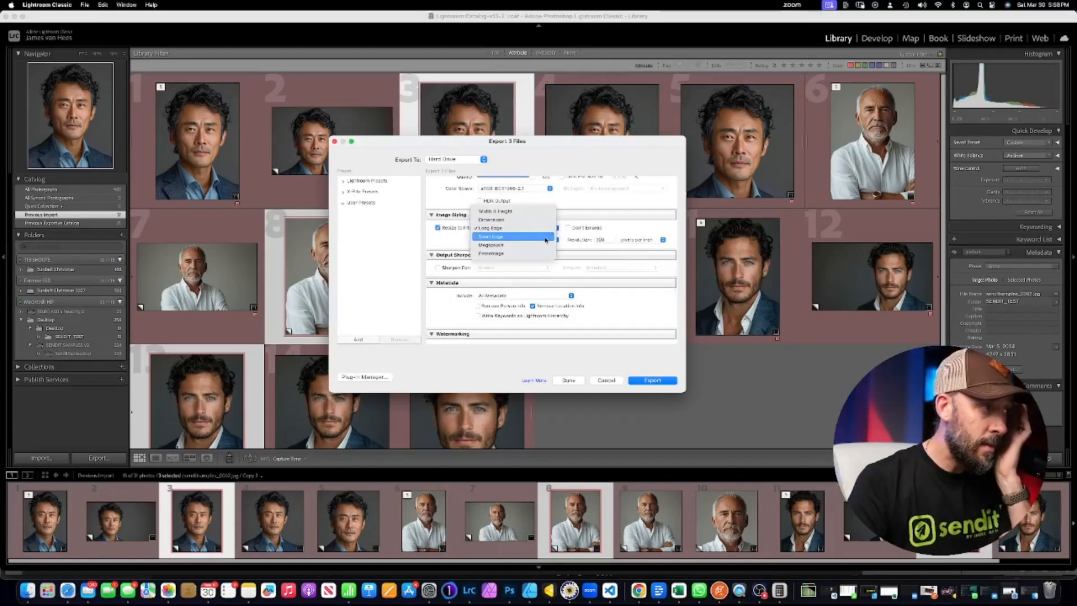
left_click(542, 214)
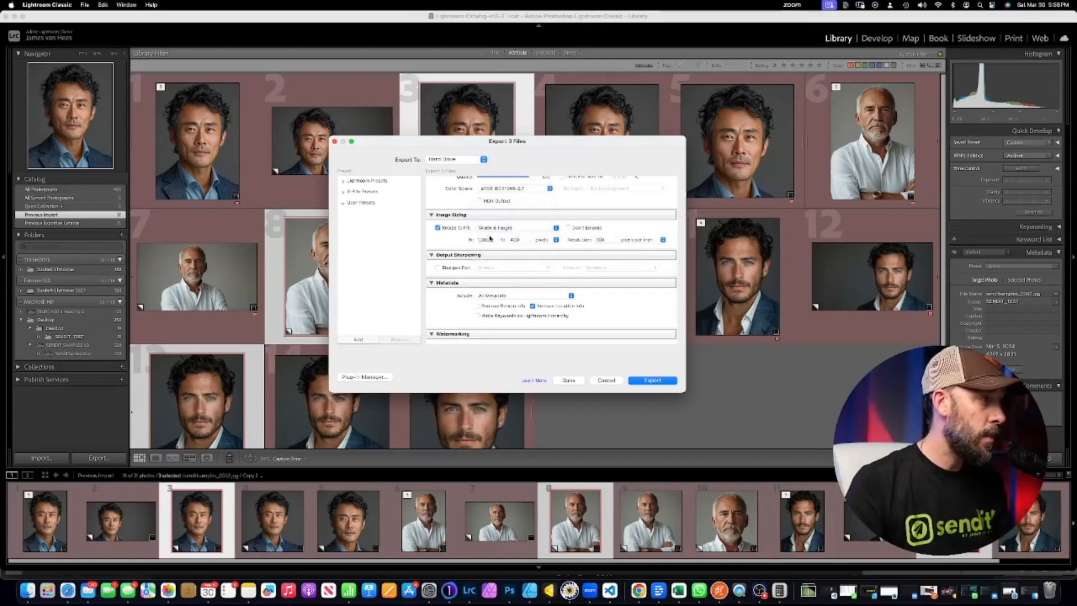
double_click(516, 240)
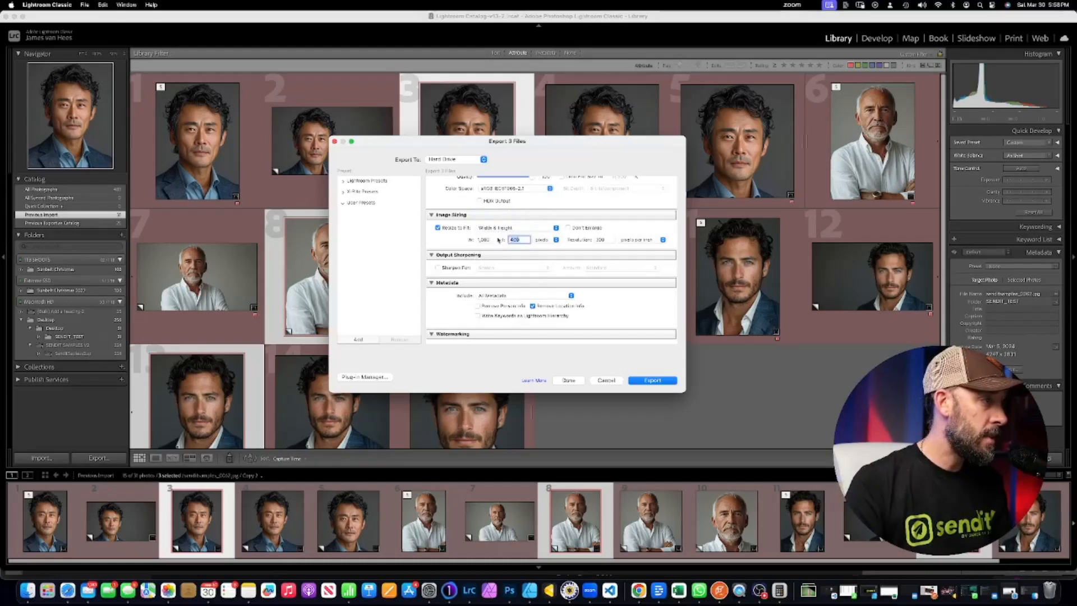
type("1350")
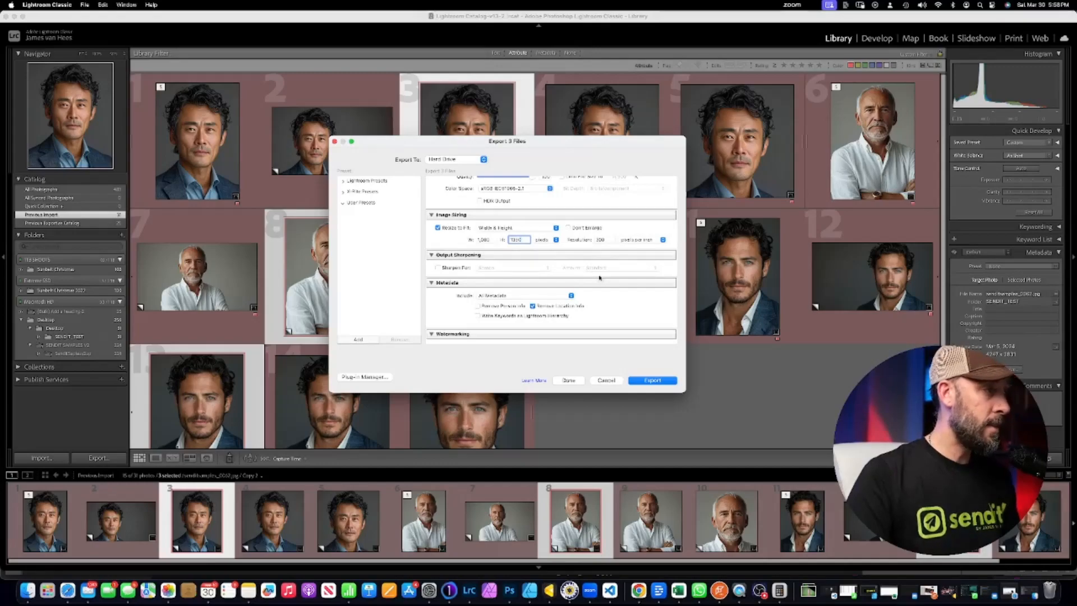
left_click(665, 383)
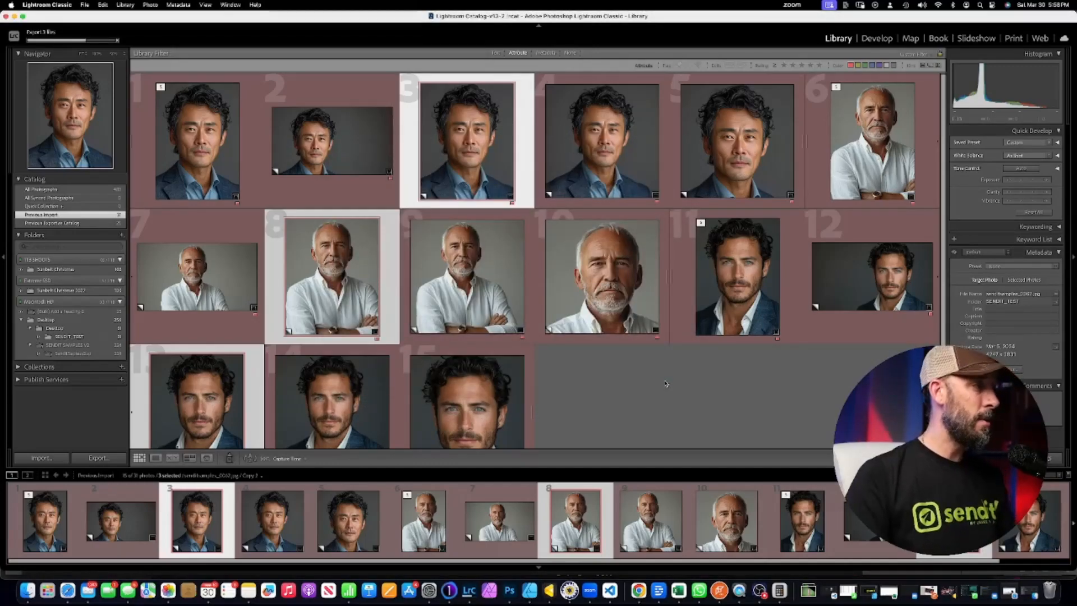
Step: Select each man's looser square virtual copy together in the Library grid and start exporting the three copies
left_click(599, 146)
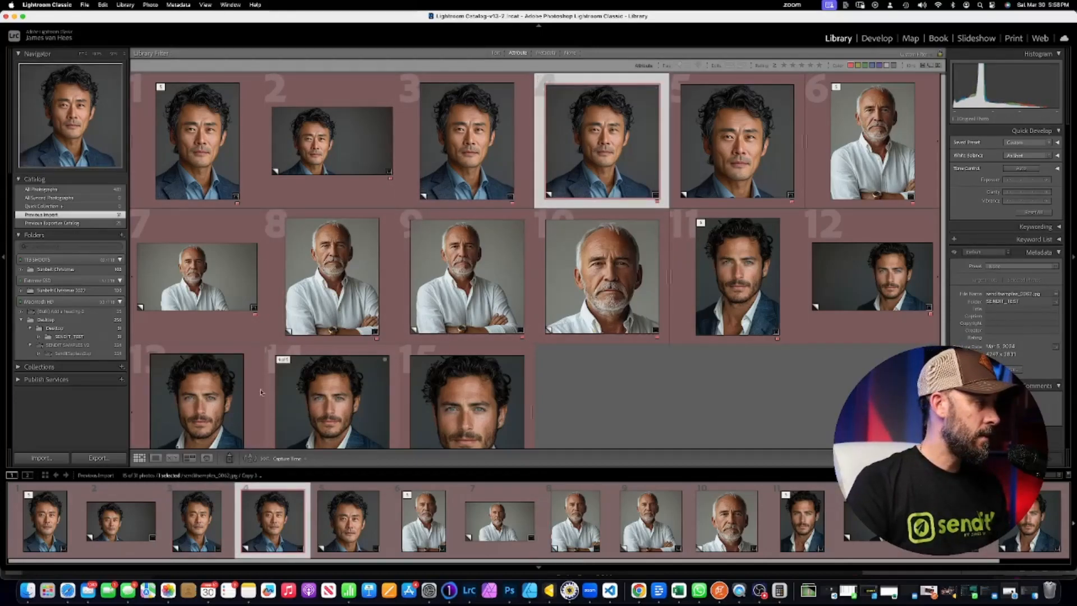
left_click(323, 407, "super")
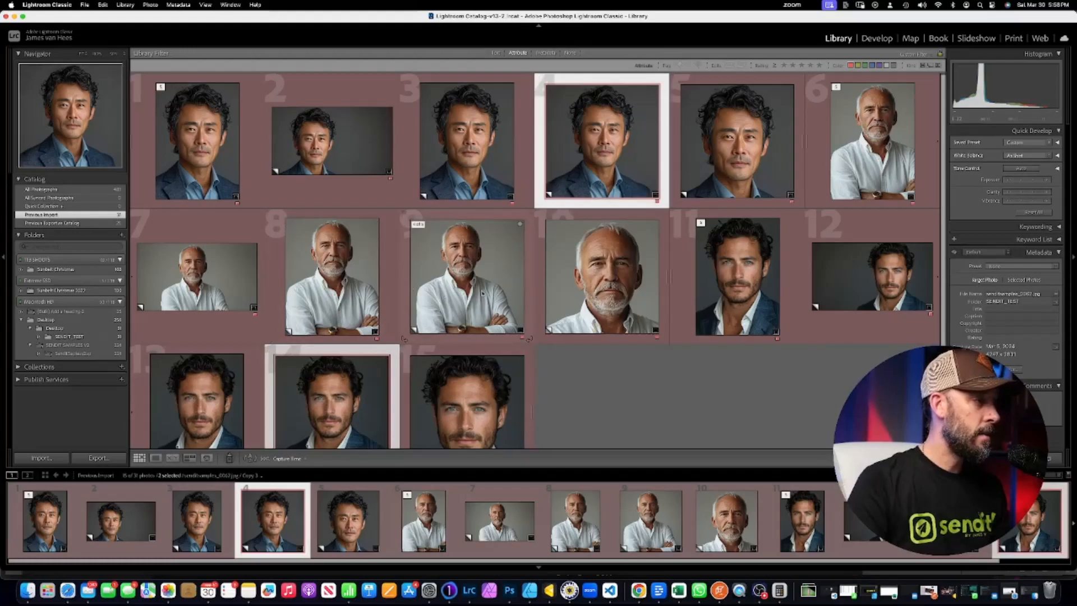
left_click(501, 292, "super")
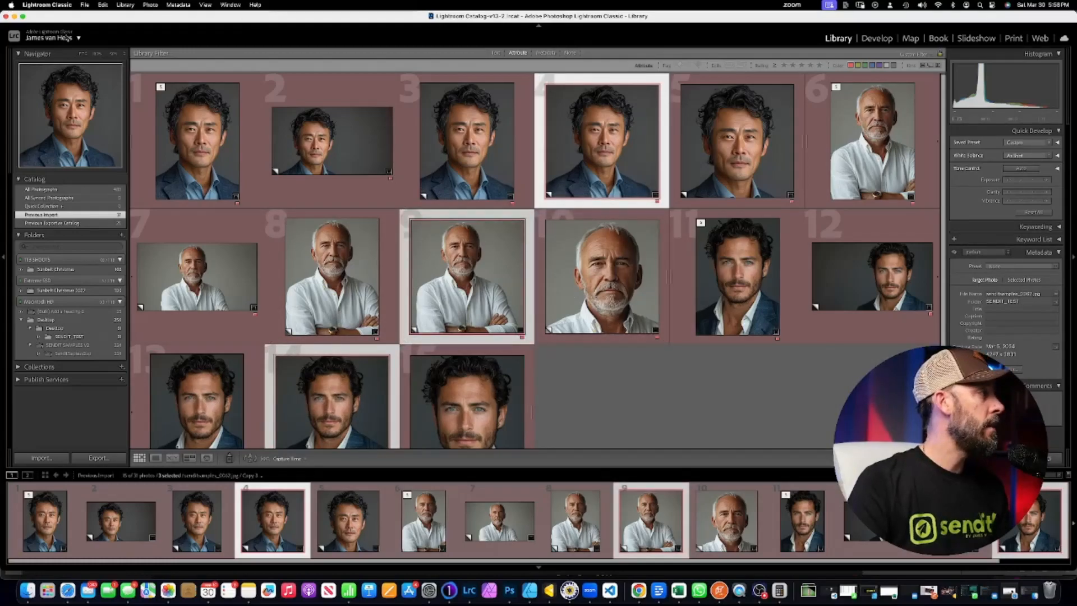
left_click(87, 5)
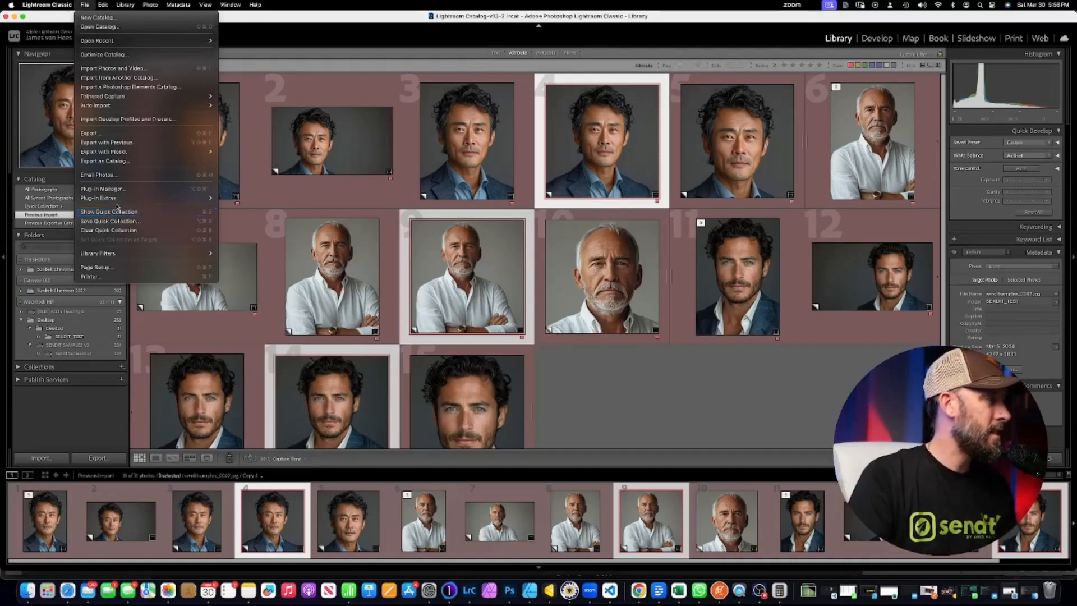
mouse_move(121, 197)
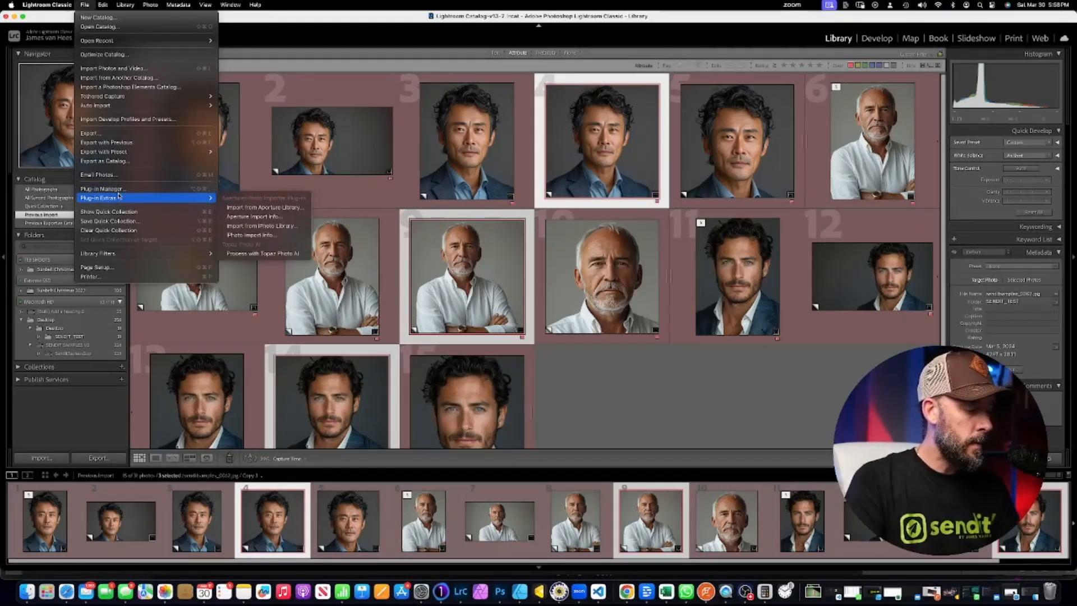
left_click(132, 135)
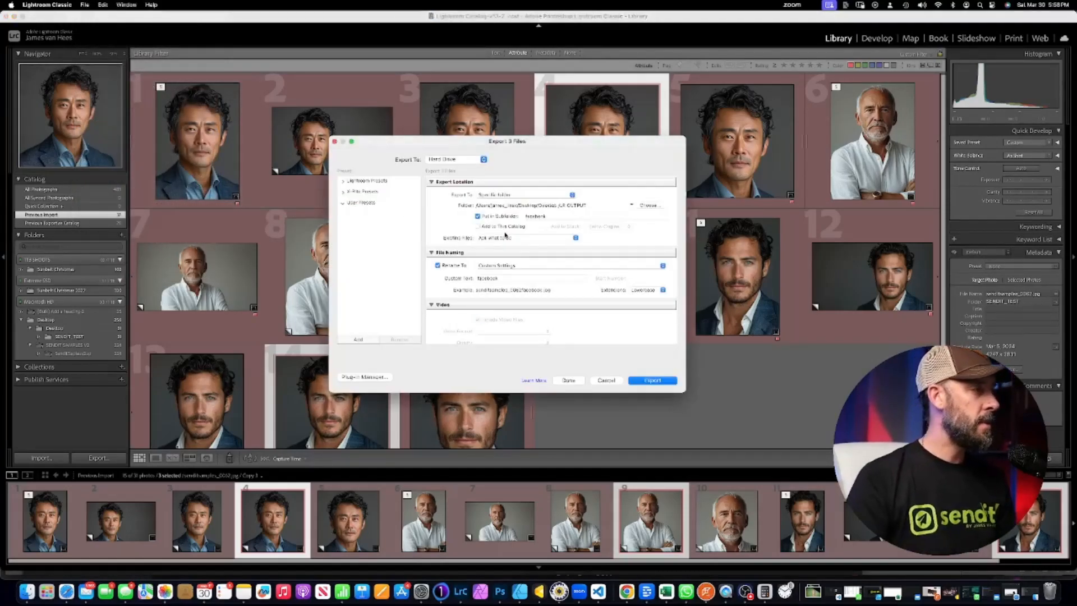
Step: Set the name of the export's destination subfolder to linkedin far
double_click(557, 214)
type("inst")
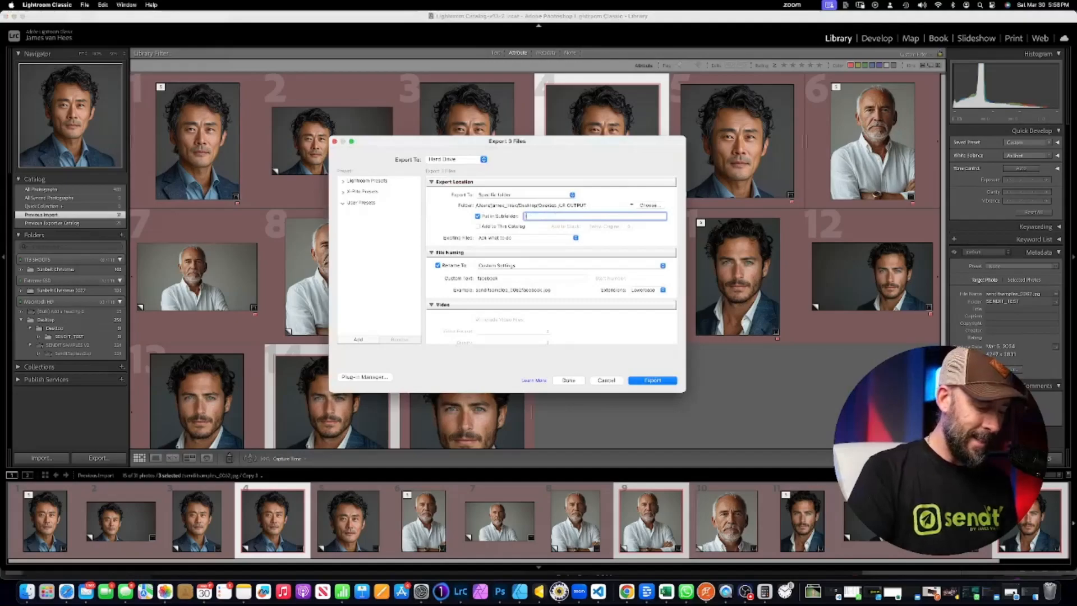
type("agram")
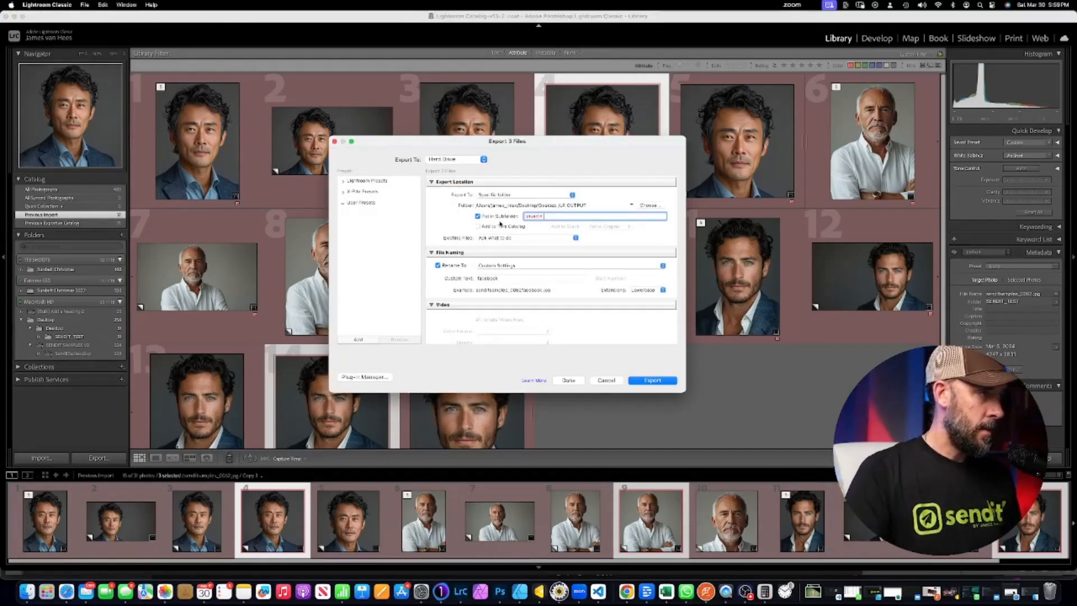
left_click_drag(546, 216, 476, 213)
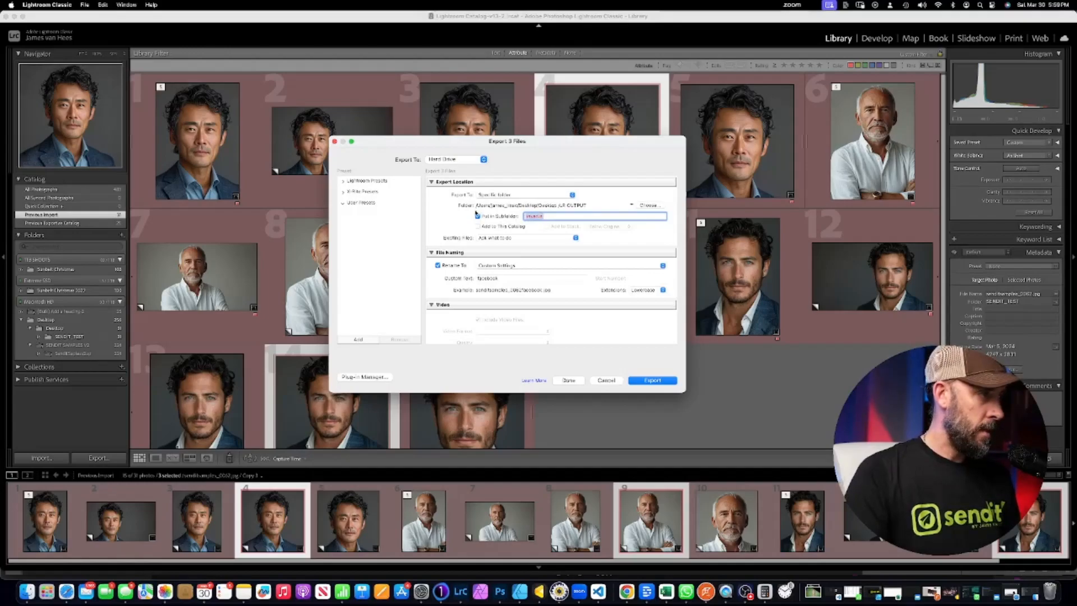
type("instagr")
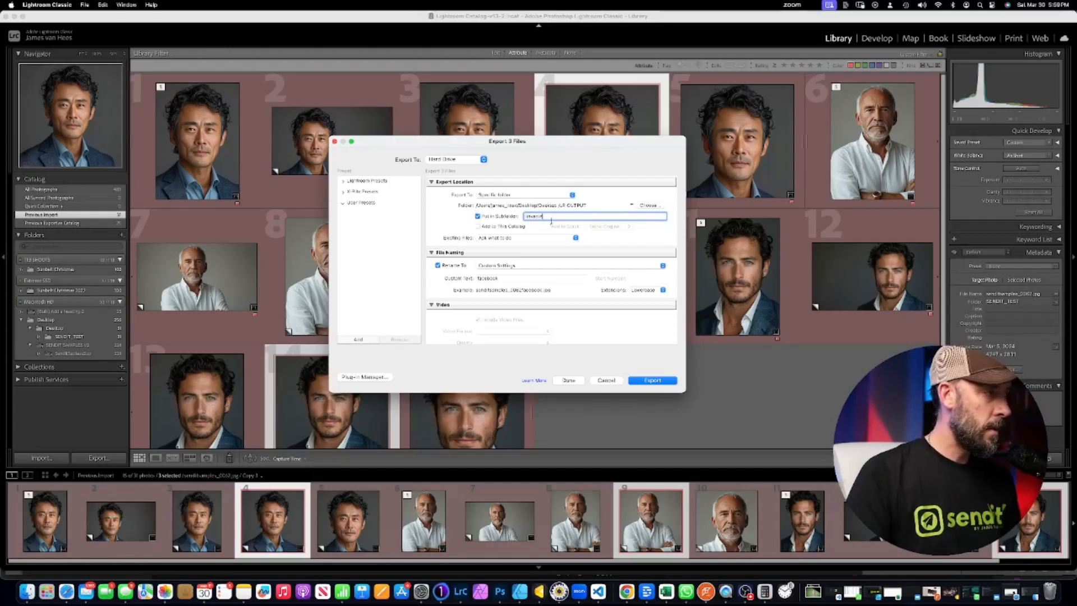
type("ndit")
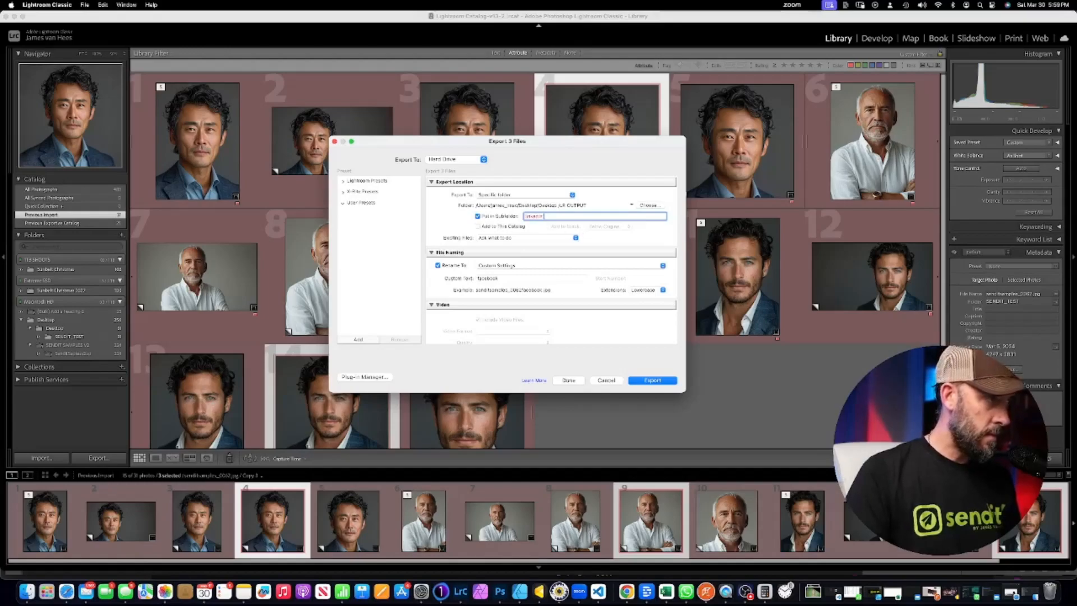
type(" tes")
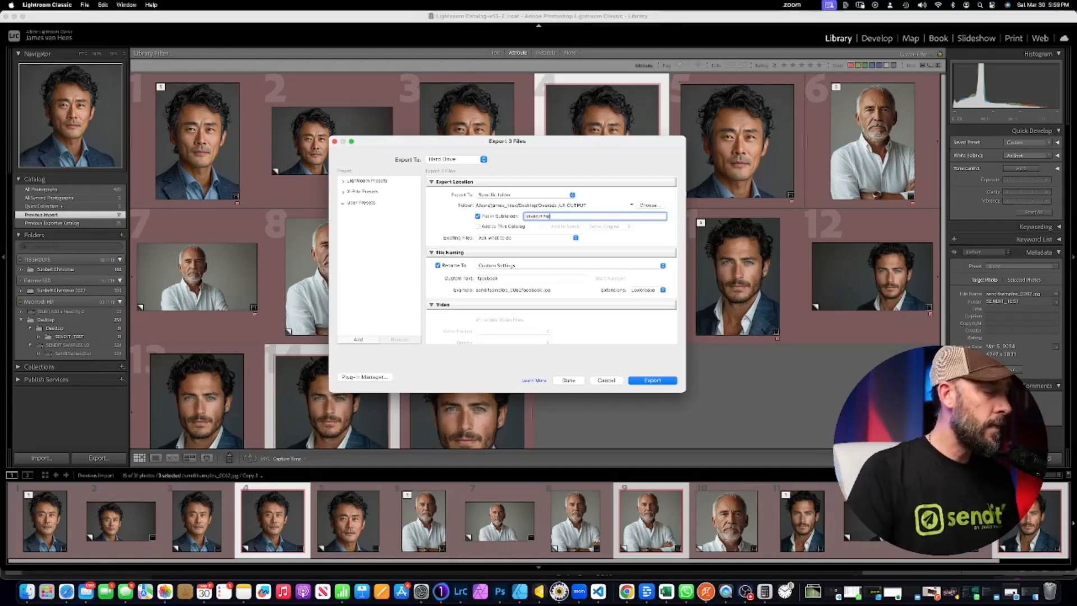
Step: Replace the custom text in the exported filenames with linkedin far
scroll(515, 252, "down", 2)
double_click(487, 238)
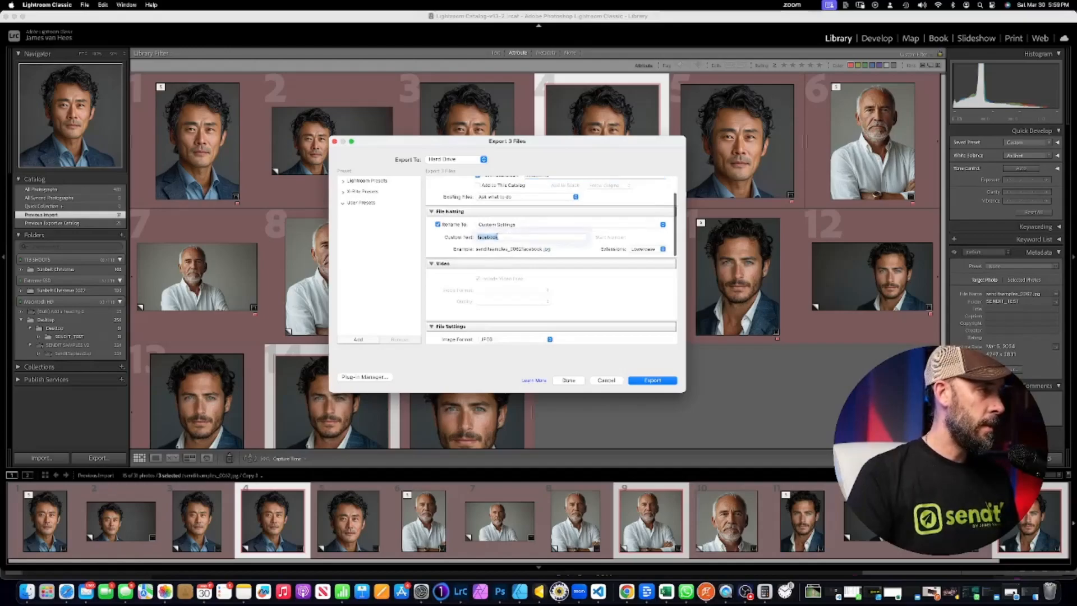
key("BackSpace")
type("linke")
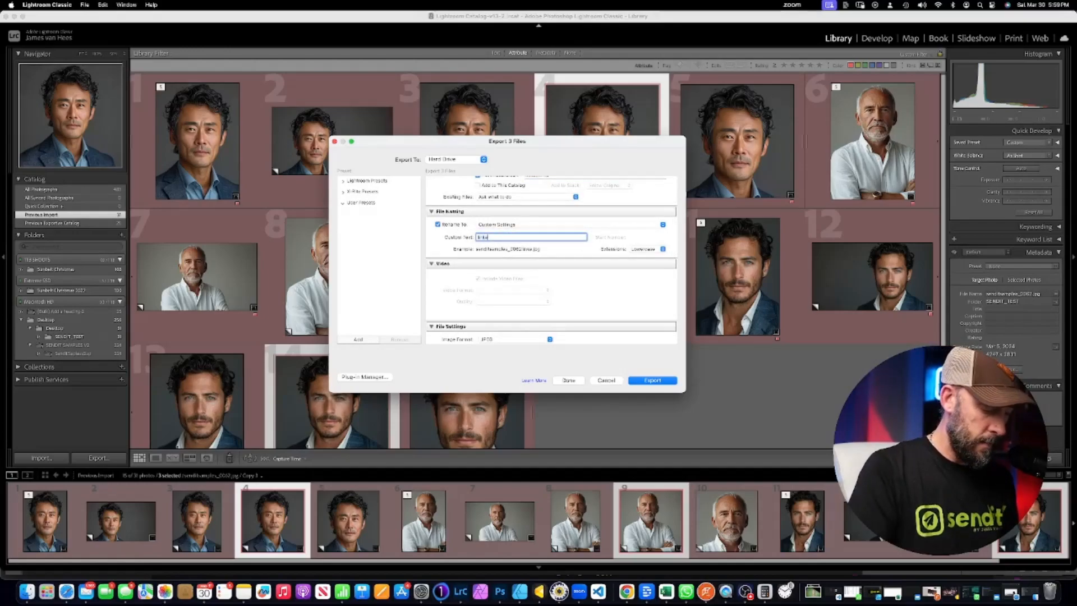
type("din far")
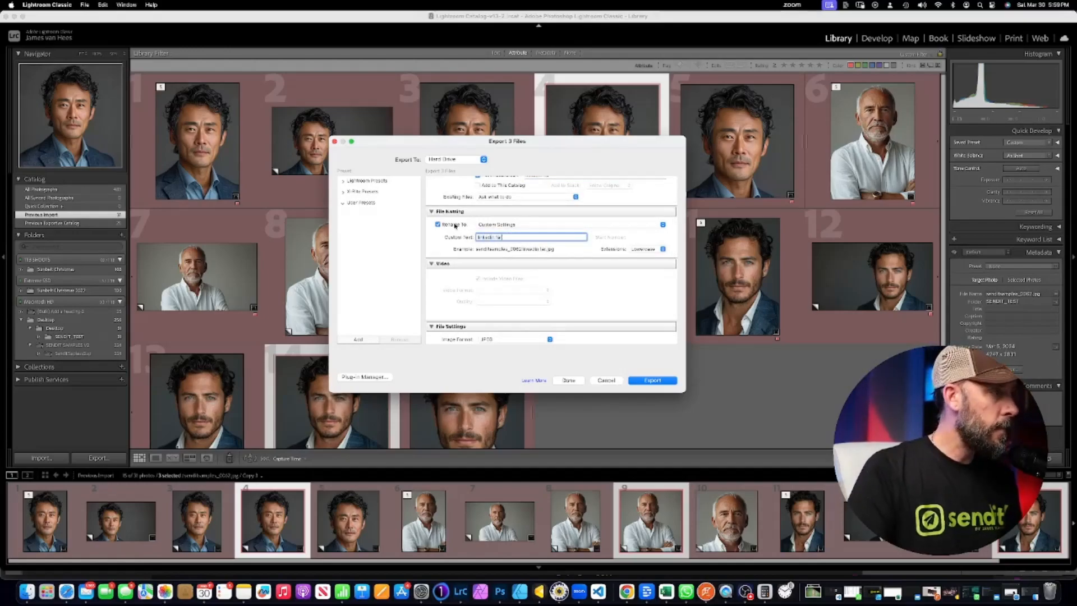
Step: Set Resize to Fit to Dimensions at 400 by 400 pixels and export the three looser square crops
scroll(622, 325, "down", 5)
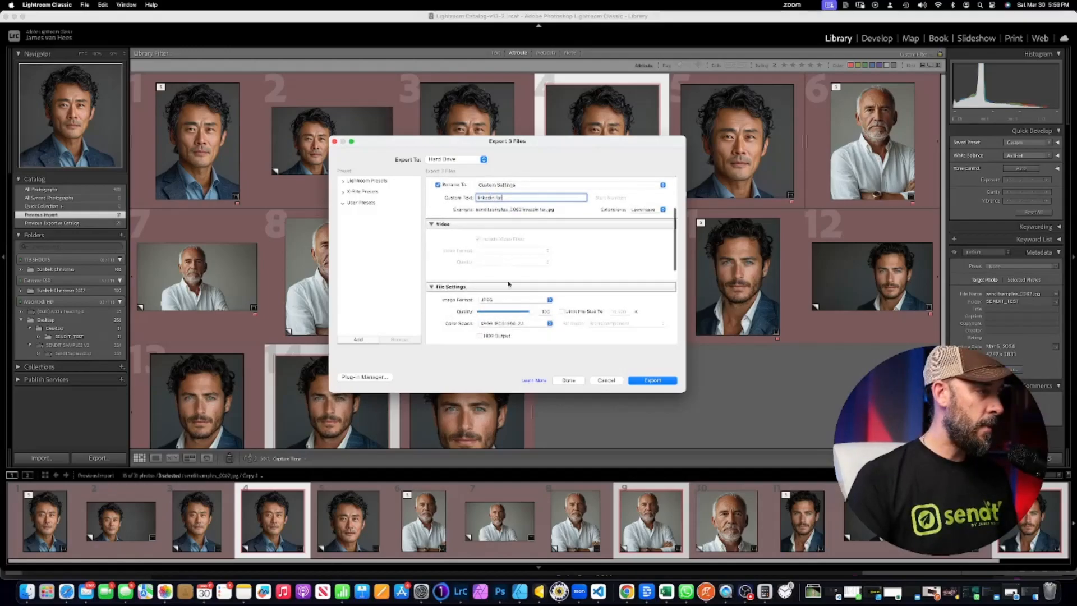
left_click(438, 274)
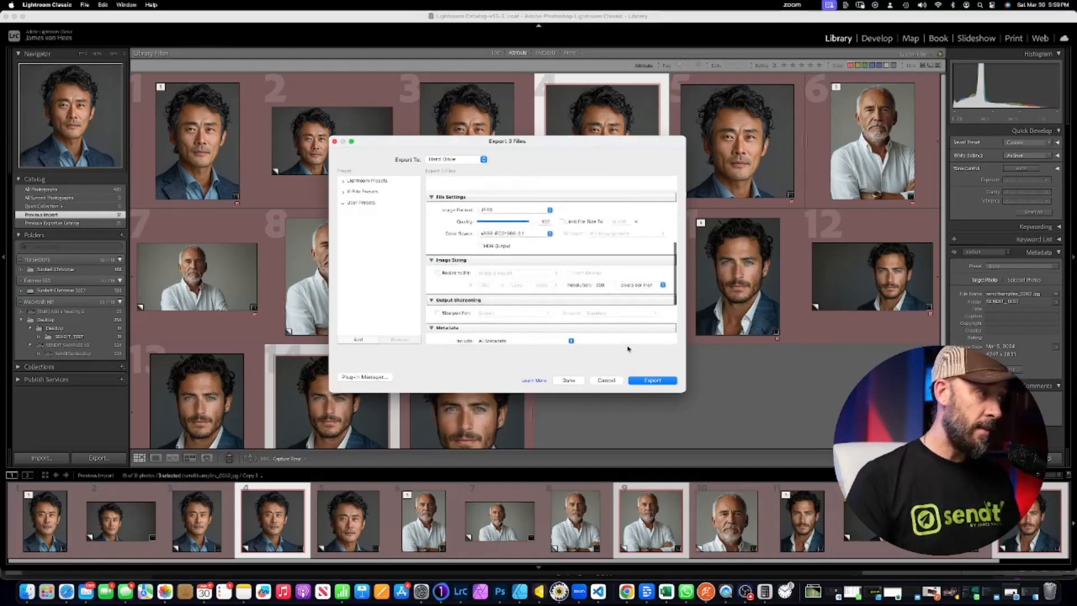
left_click(438, 274)
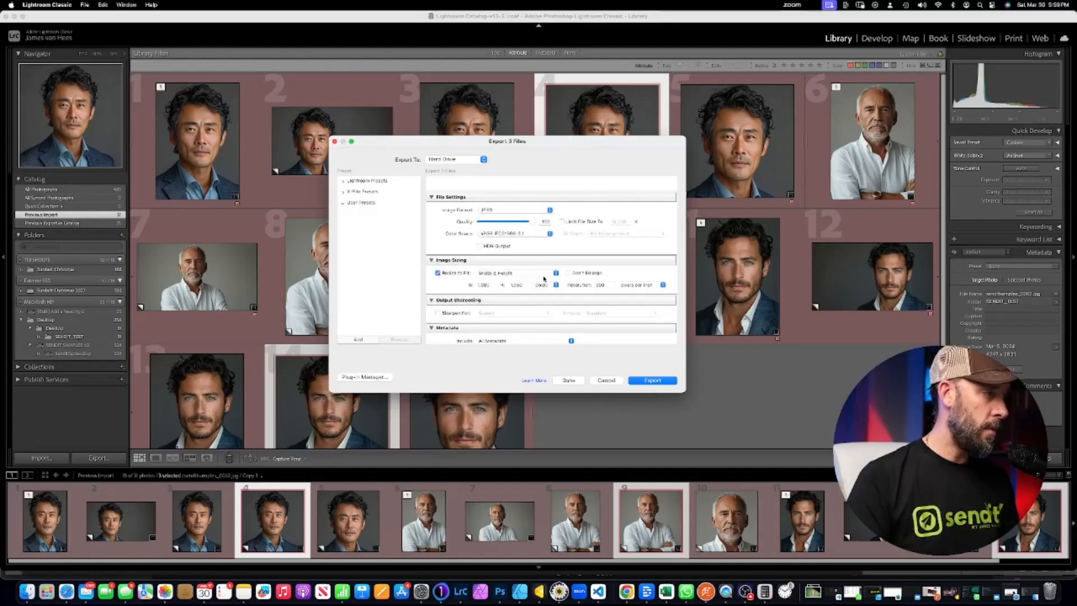
left_click(522, 273)
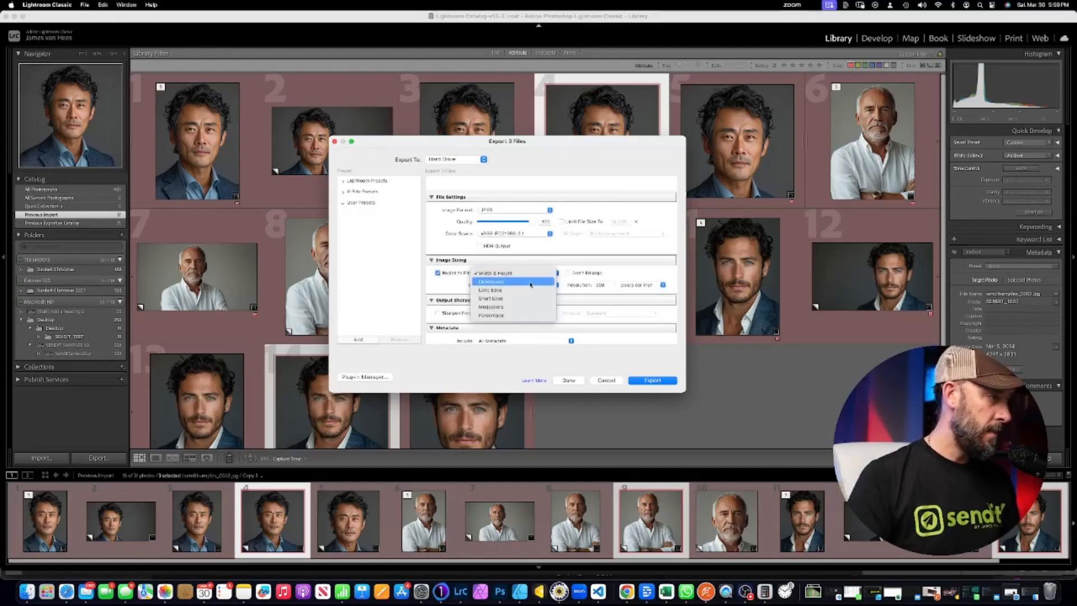
left_click(519, 282)
left_click(462, 284)
type("400")
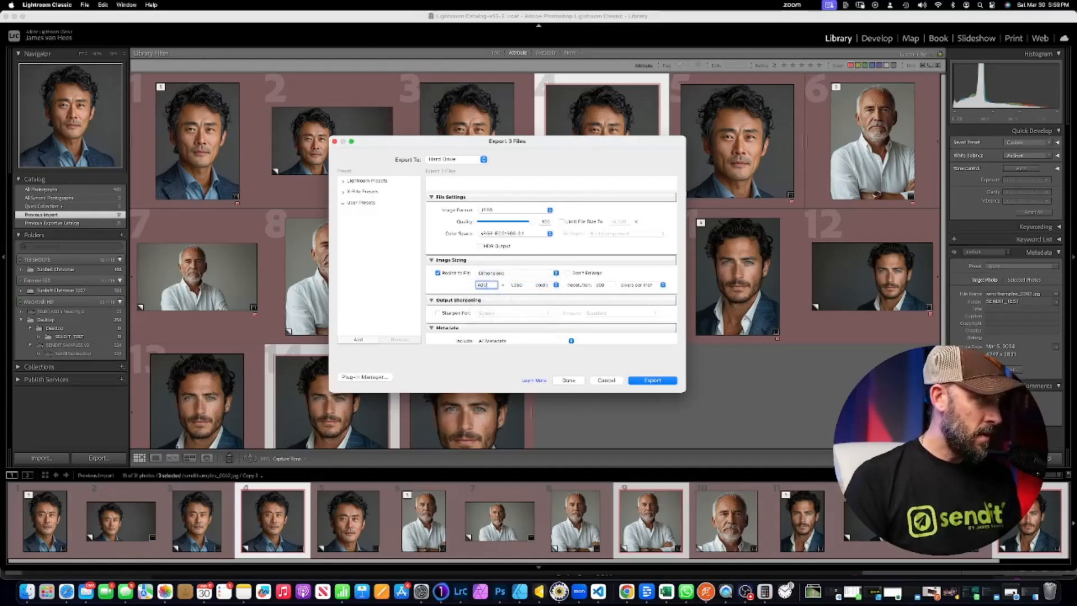
key("Tab")
type("400")
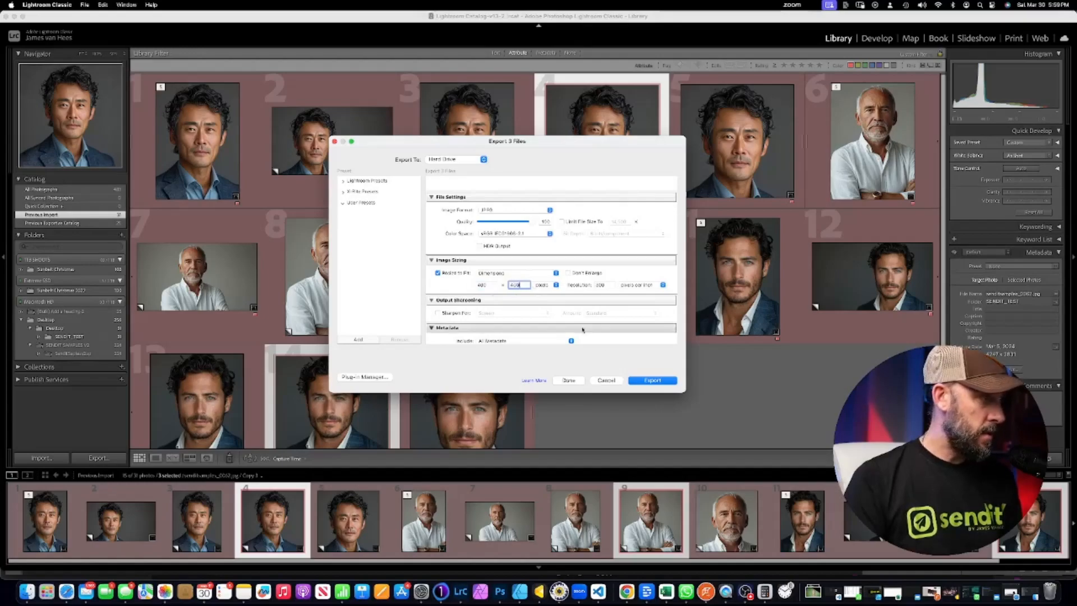
left_click(654, 379)
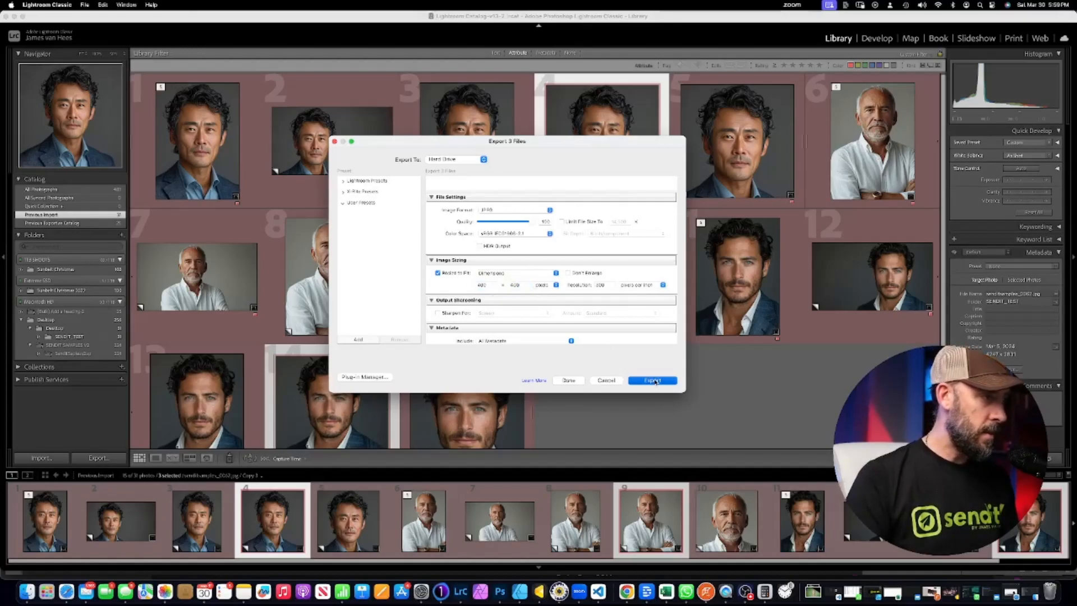
Step: Select each man's close-up square virtual copy together in the grid and start exporting the three copies
key("Right")
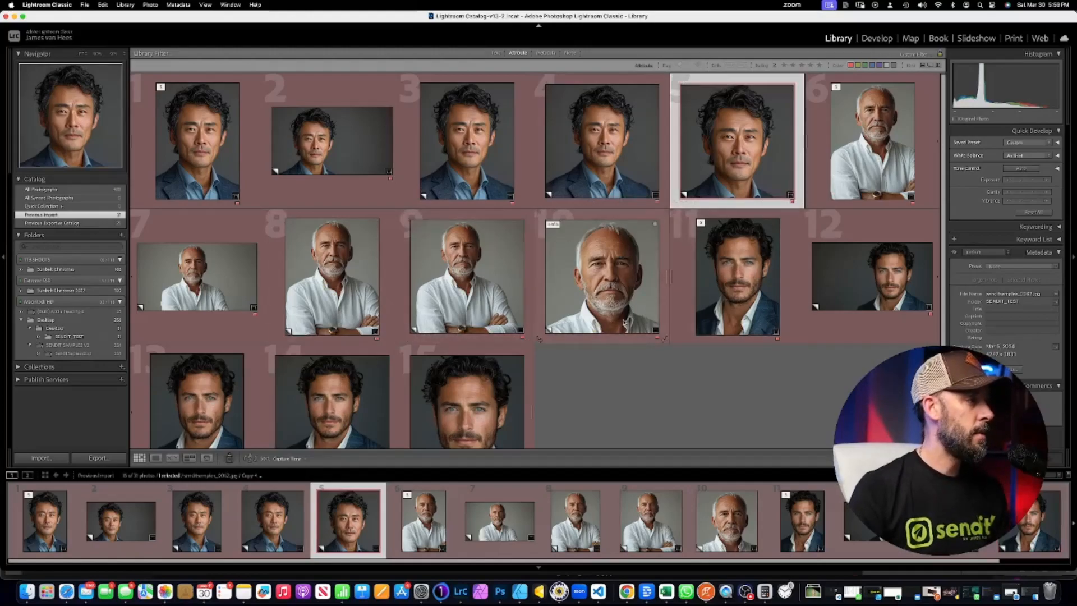
left_click(601, 275, "super")
left_click(466, 391, "super")
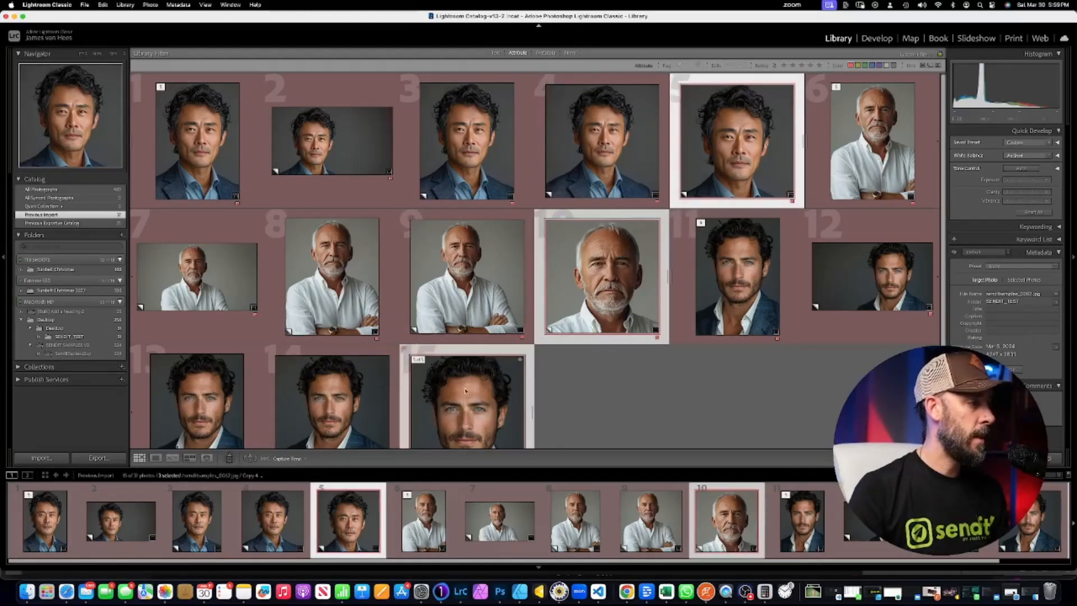
left_click(85, 5)
left_click(112, 133)
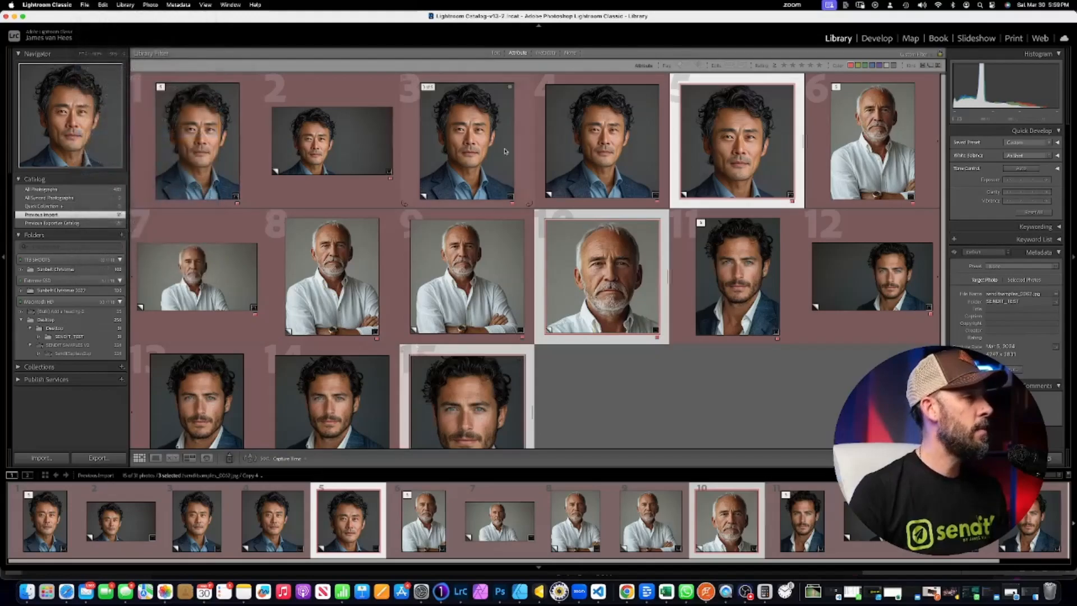
Step: Change both the destination subfolder name and the filename's custom text to linkedin close
left_click(556, 216)
left_click(556, 216)
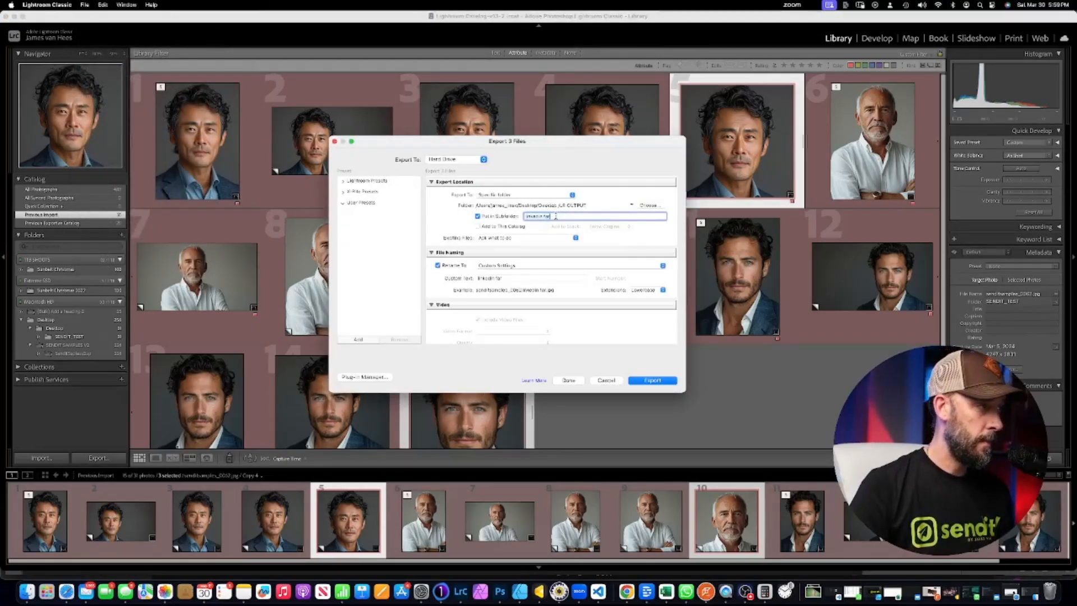
type("close")
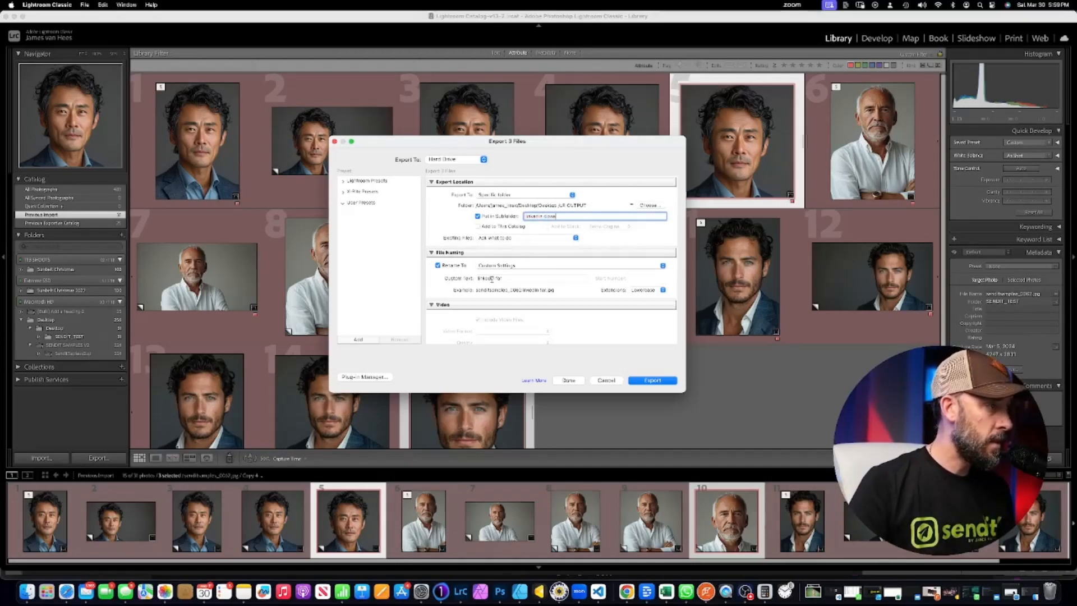
left_click(497, 278)
left_click(511, 278)
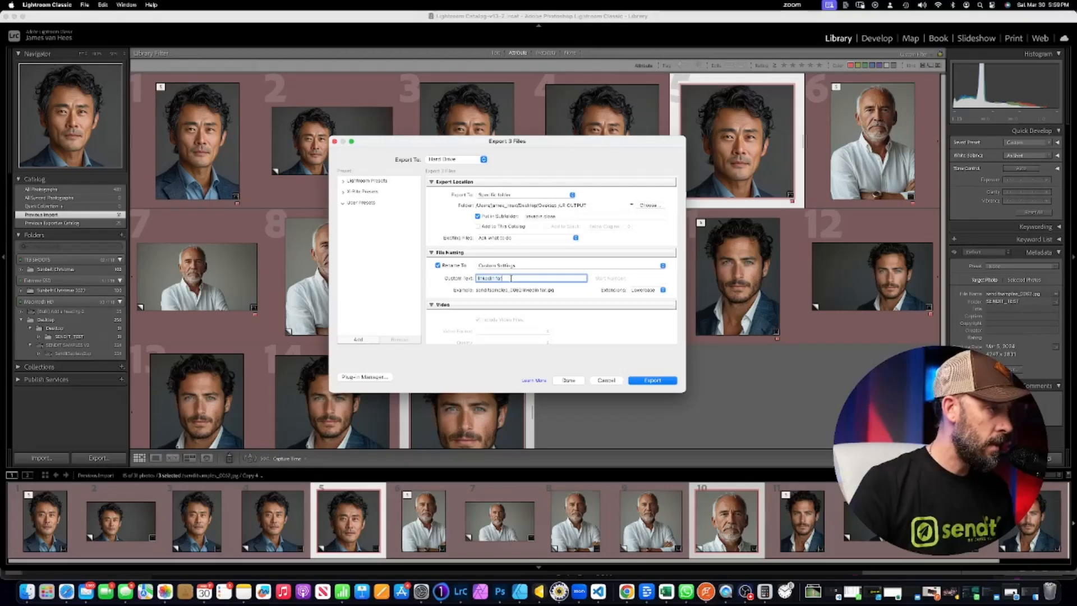
key("BackSpace")
key("BackSpace")
key("BackSpace")
type("close")
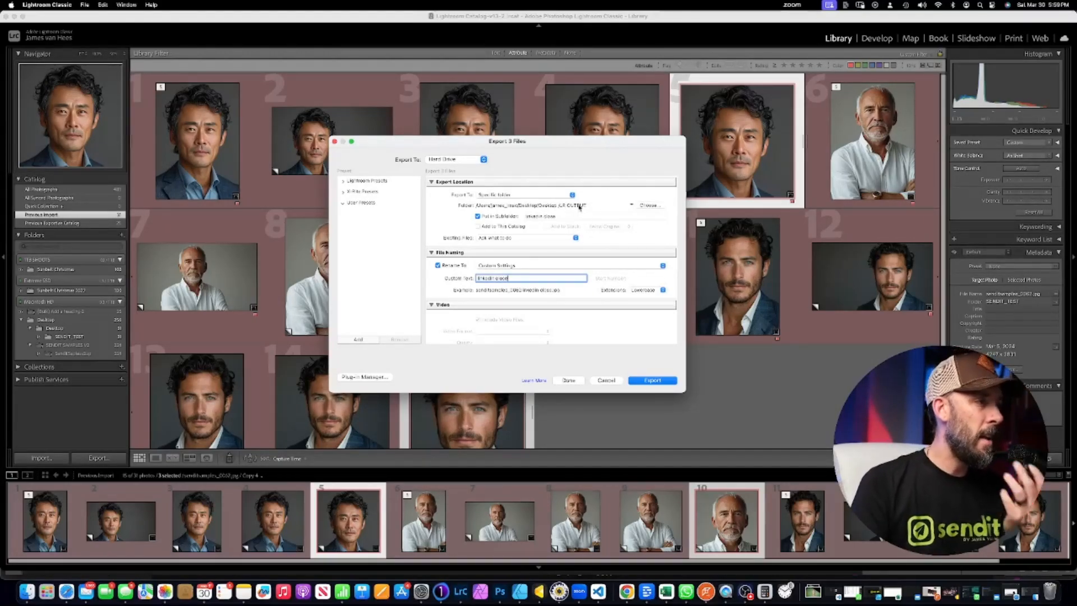
Step: Check the remaining export settings, keep the current image sizing, and export the three close-up square crops
scroll(549, 285, "down", 5)
scroll(549, 285, "down", 3)
left_click(652, 380)
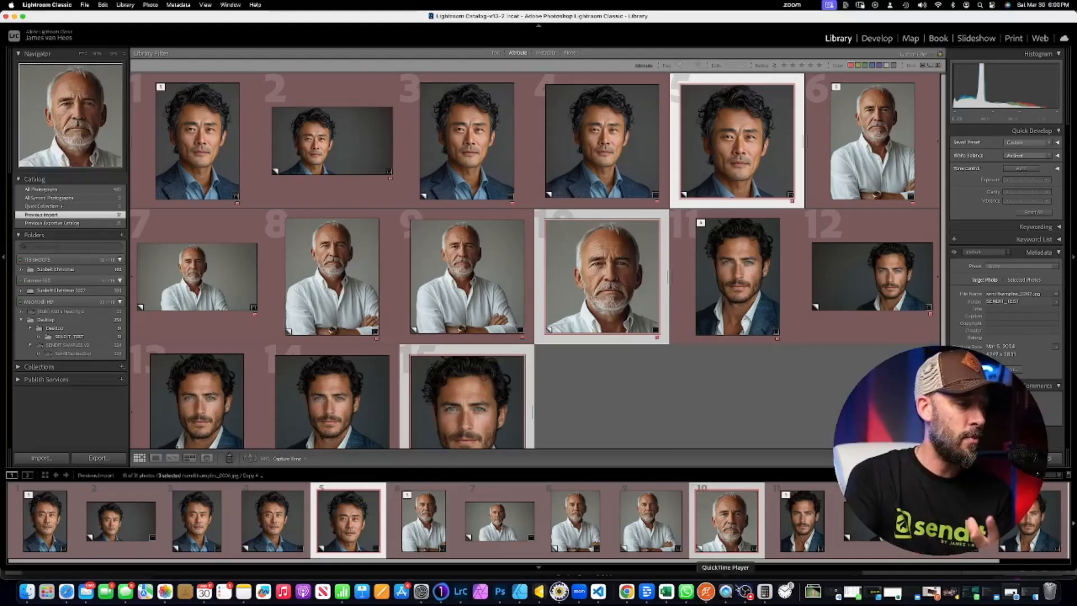
Step: Switch to Capture One and compare the different crop variants of the blonde woman's headshot in the viewer
left_click(745, 592)
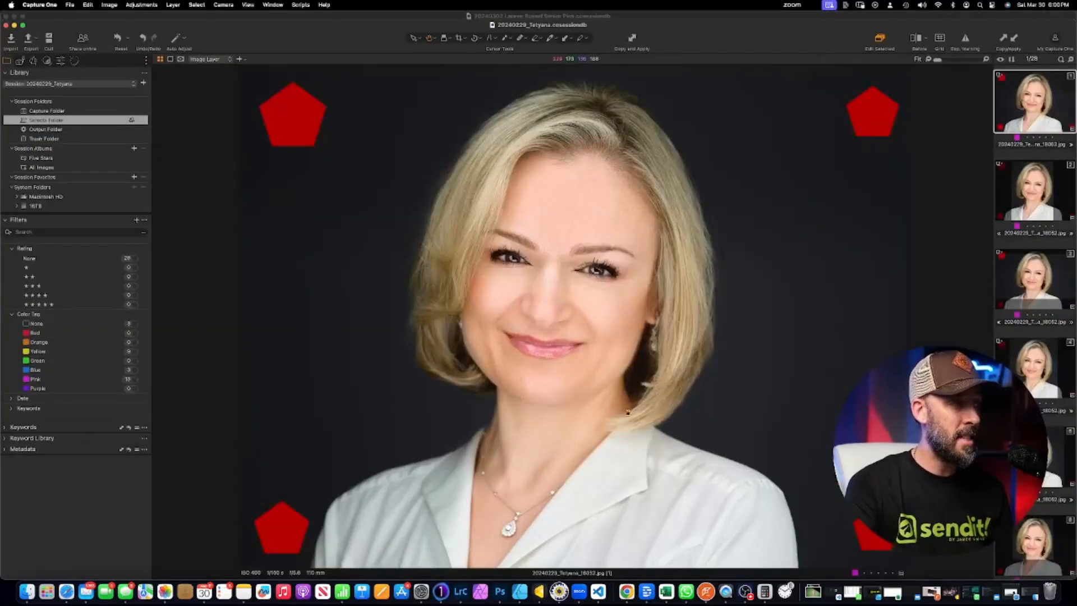
left_click(1046, 186)
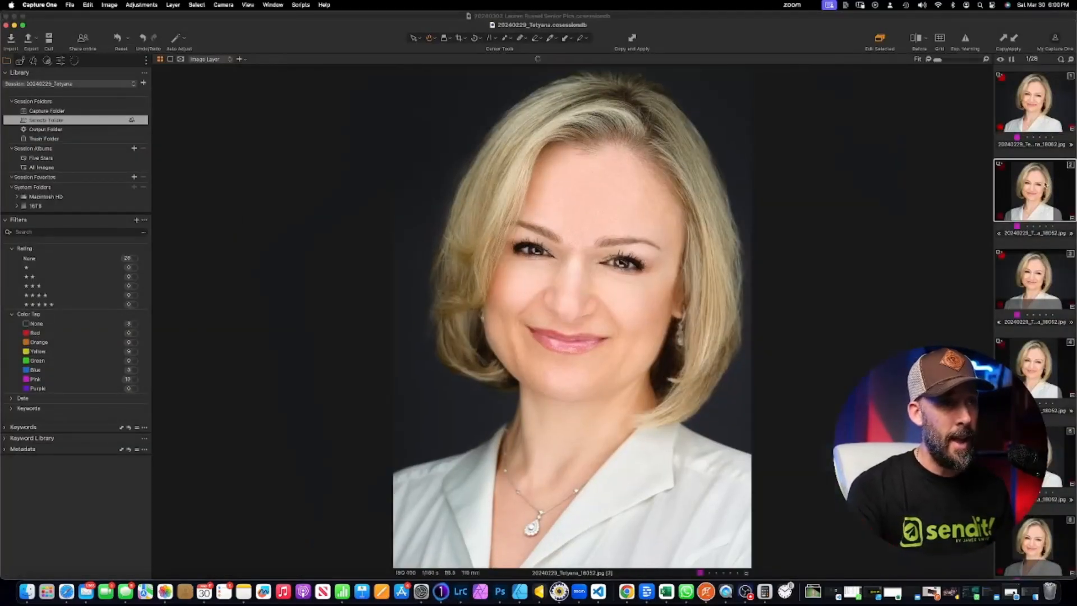
left_click(1039, 274)
left_click(1042, 372)
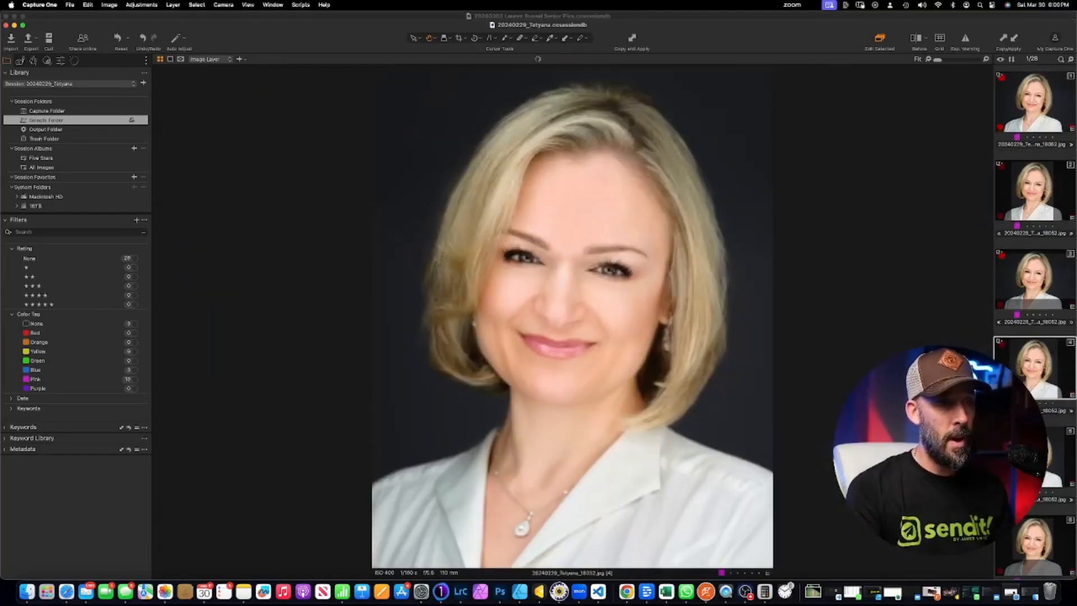
left_click(1036, 540)
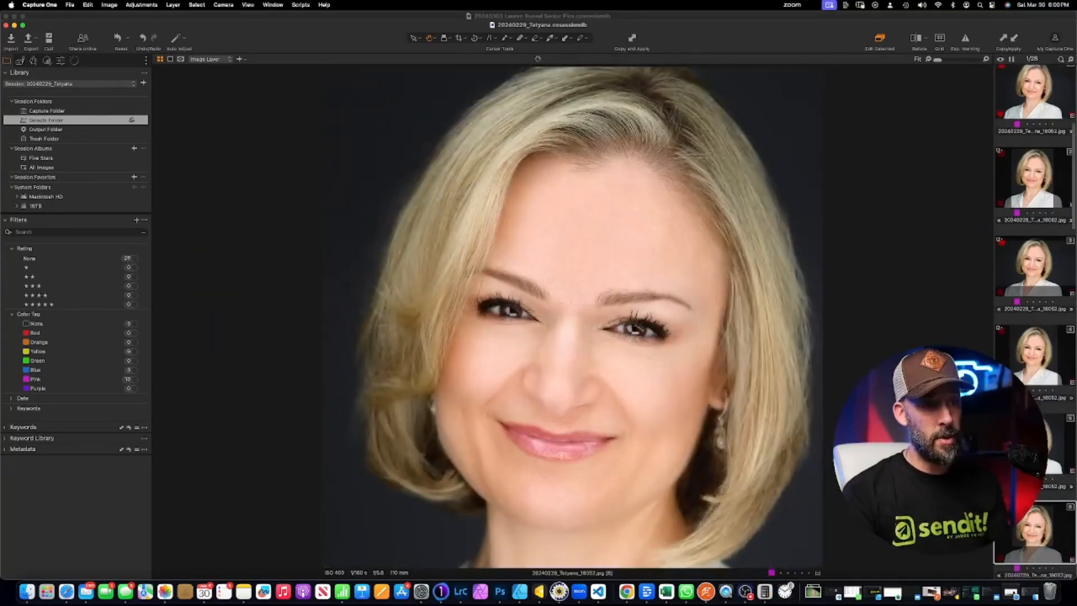
key("Up")
key("Up")
key("Up")
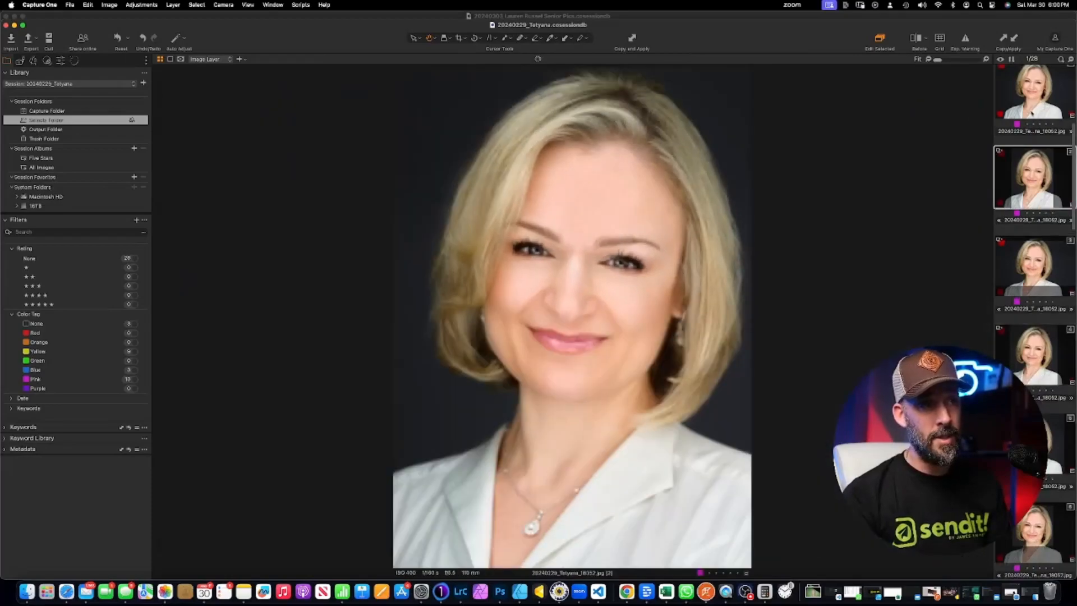
Step: View the widest crop variant of the blonde woman's headshot and review its export recipes and settings without exporting
left_click(1032, 115)
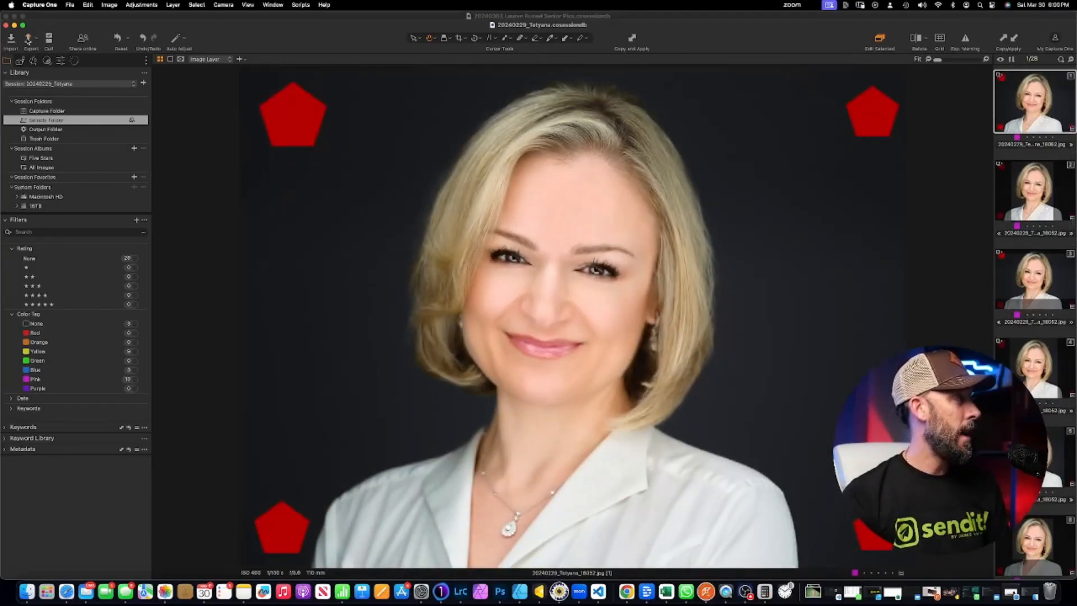
left_click(29, 40)
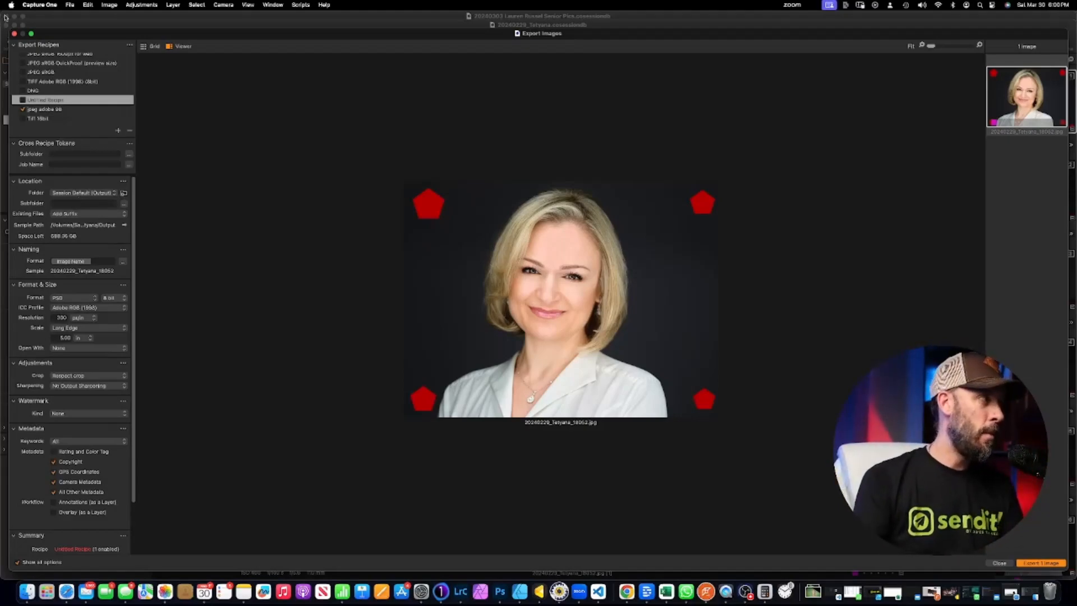
left_click(14, 34)
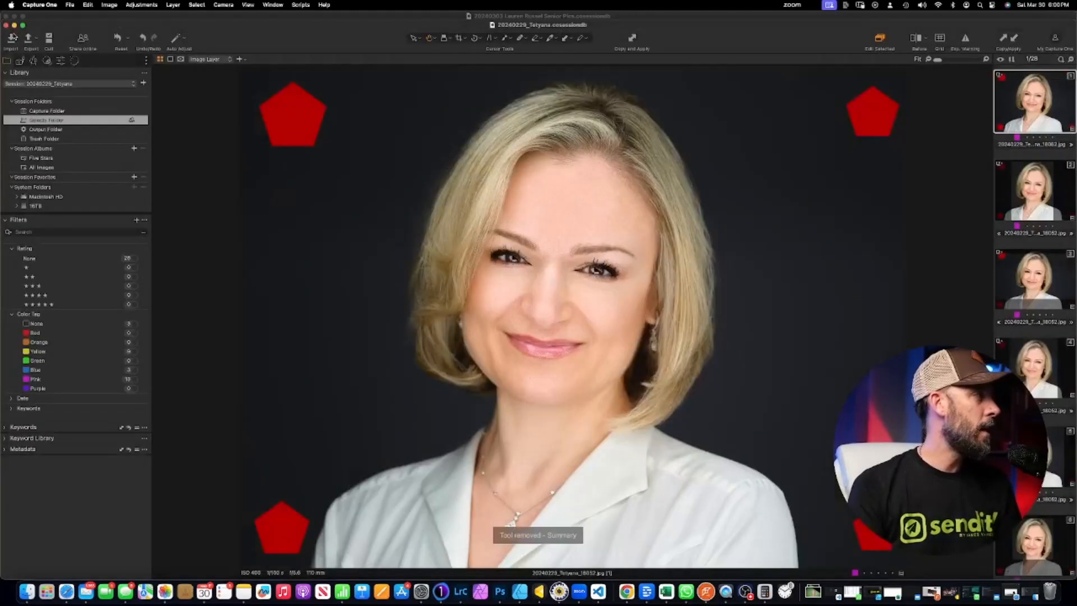
Step: Switch to the Sendit! dialog in Photoshop and remove all the existing export presets
left_click(501, 592)
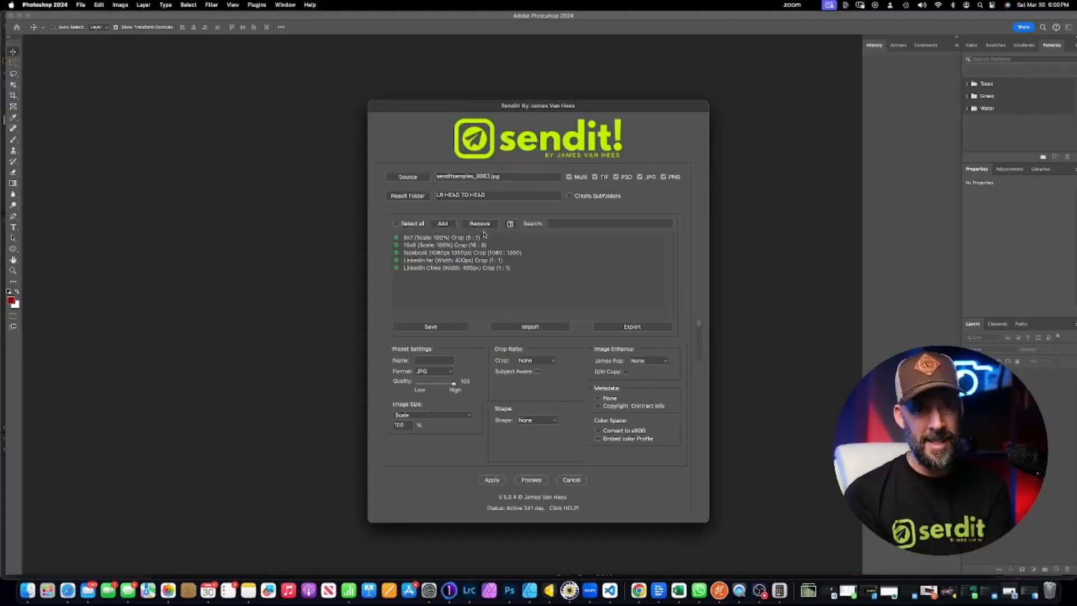
left_click(444, 268)
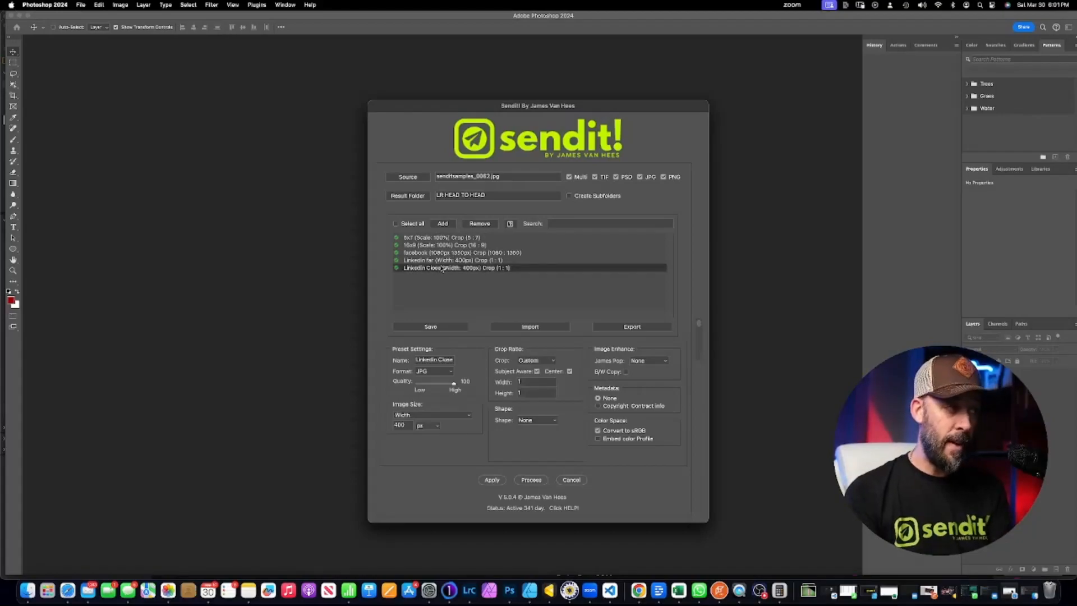
left_click(478, 224)
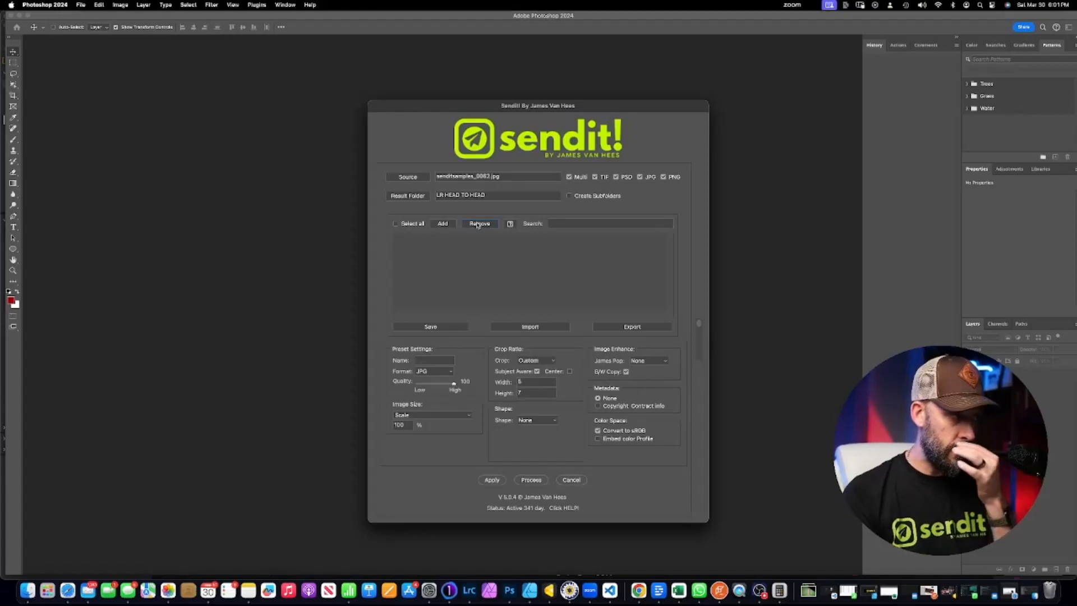
left_click(571, 177)
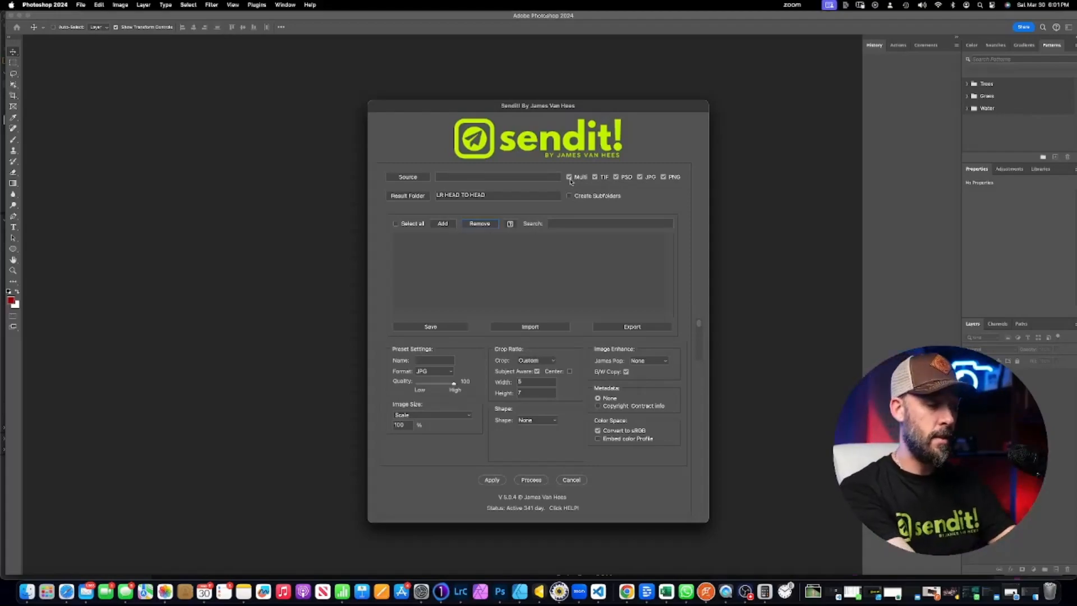
left_click(415, 178)
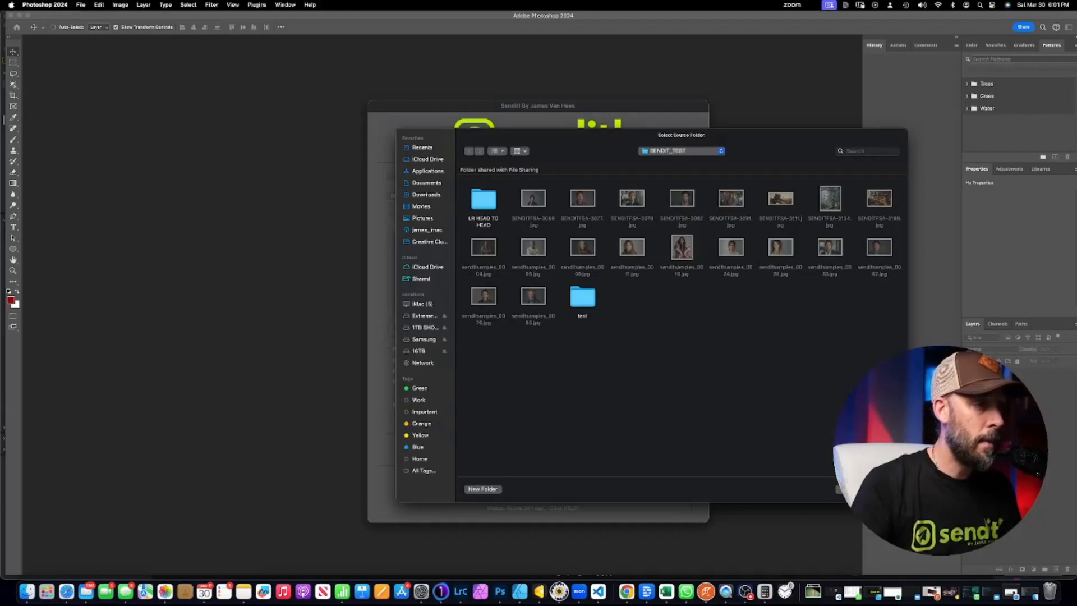
left_click(885, 489)
left_click(463, 193)
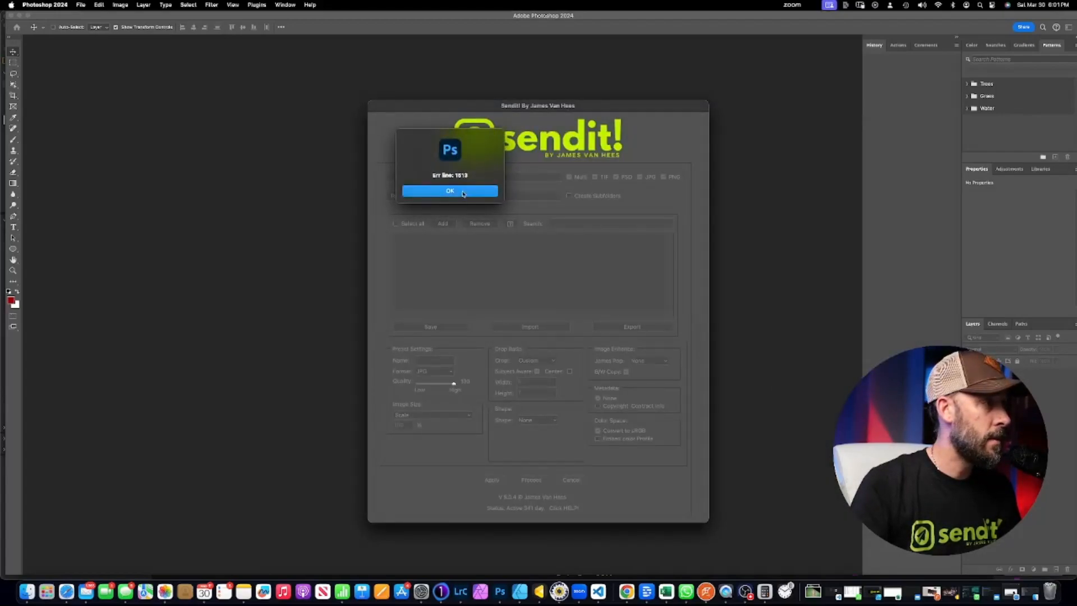
Step: Switch the source from a folder to individual files and select senditsamples_0006.jpg, SENDITFSA-3082.jpg and SENDITFSA-3077.jpg in the SENDIT_TEST folder
left_click(569, 178)
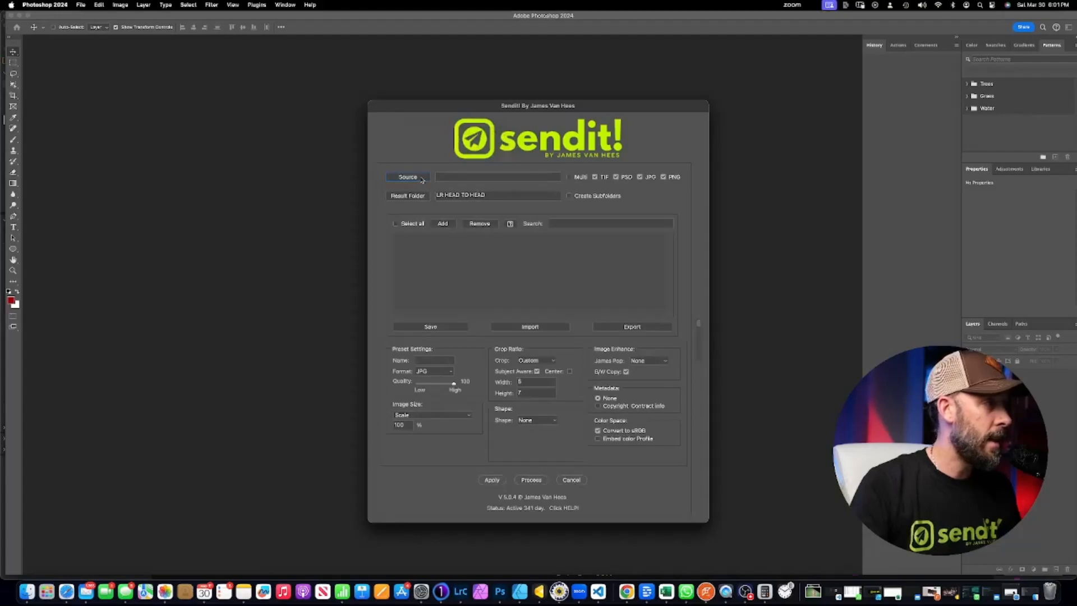
left_click(414, 177)
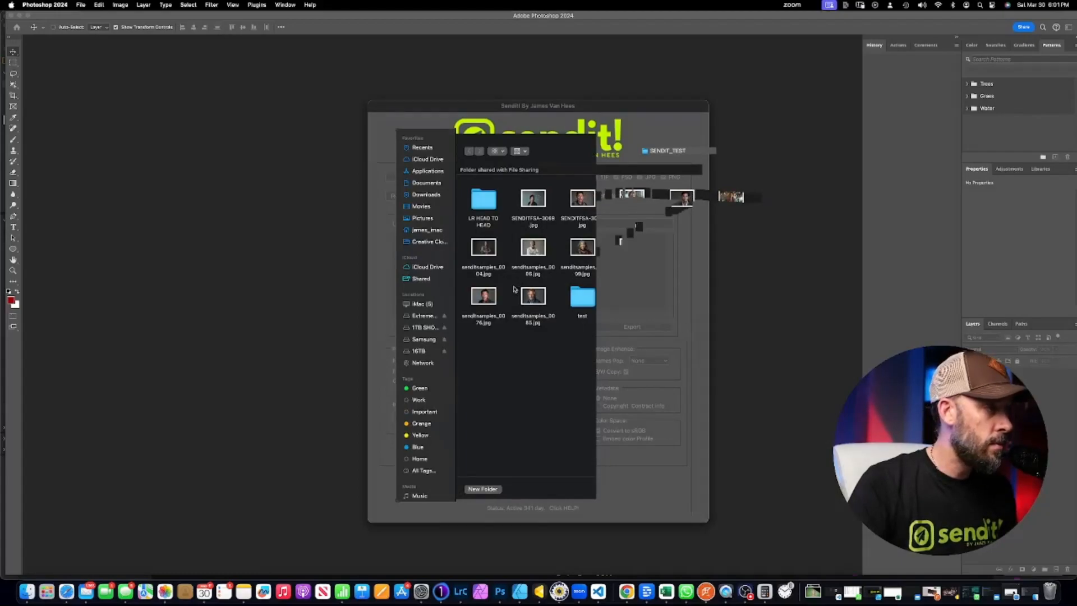
left_click(515, 254)
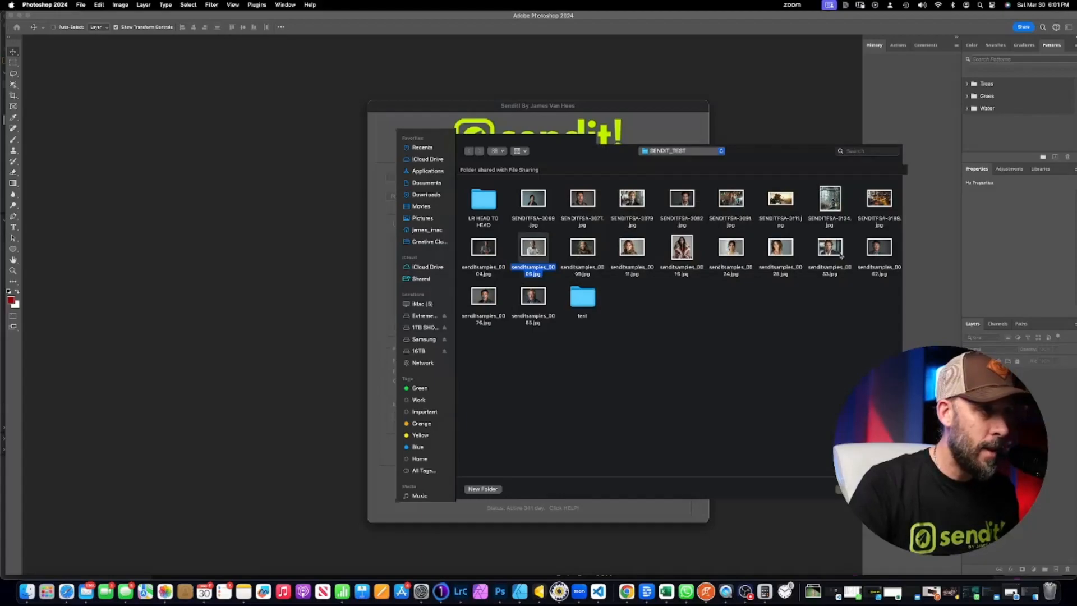
left_click(682, 201, "super")
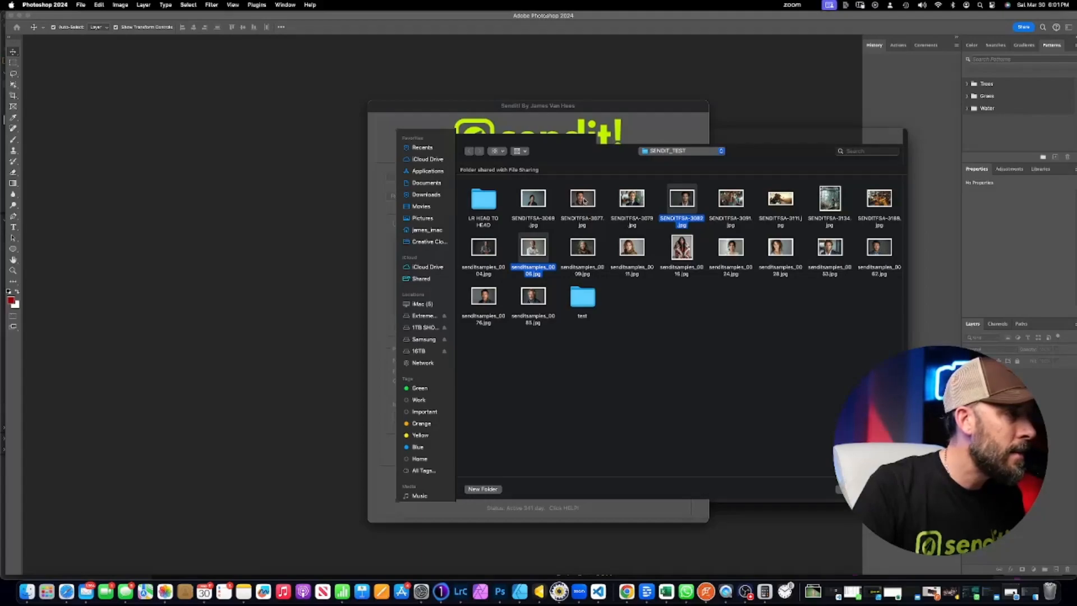
left_click(583, 200, "super")
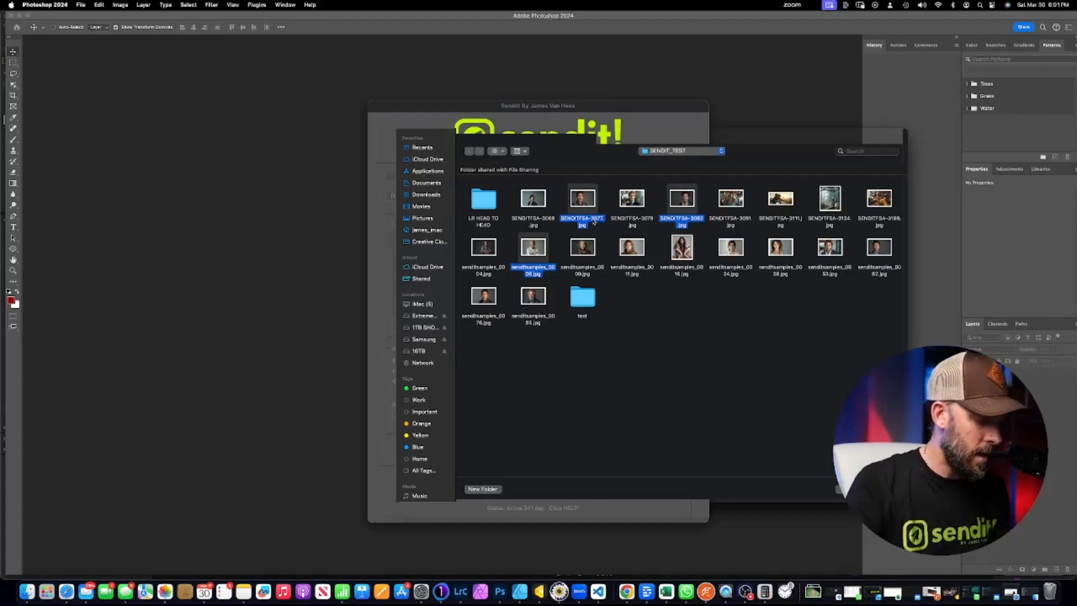
Step: Check the men's headshots in Lightroom Classic, replace SENDITFSA-3077.jpg with senditsamples_0062.jpg in the selection, and accept the three source files
left_click(461, 592)
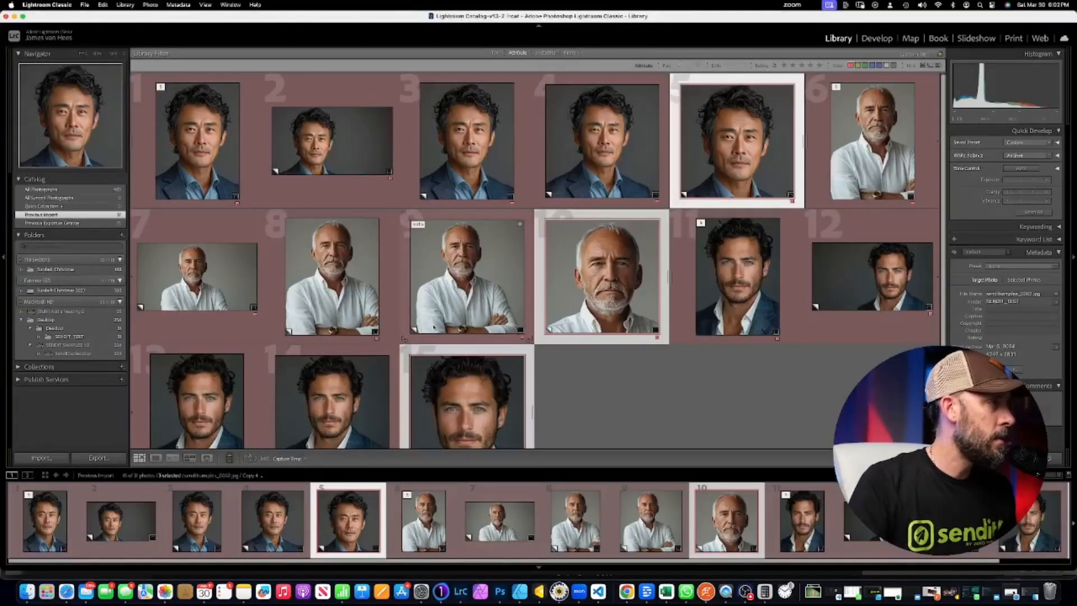
left_click(500, 591)
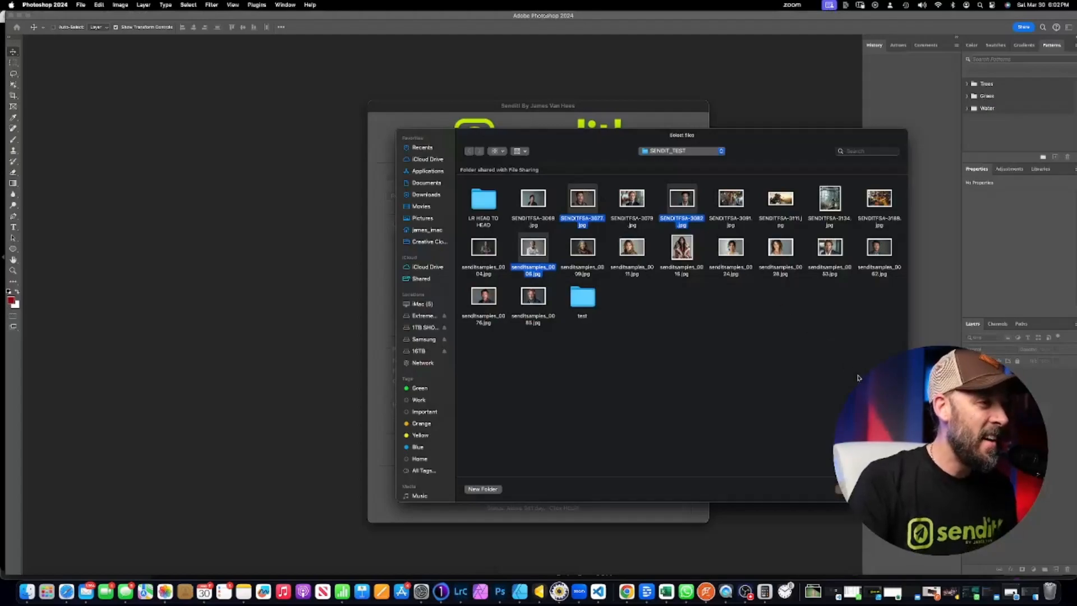
left_click(583, 205, "super")
left_click(879, 251, "super")
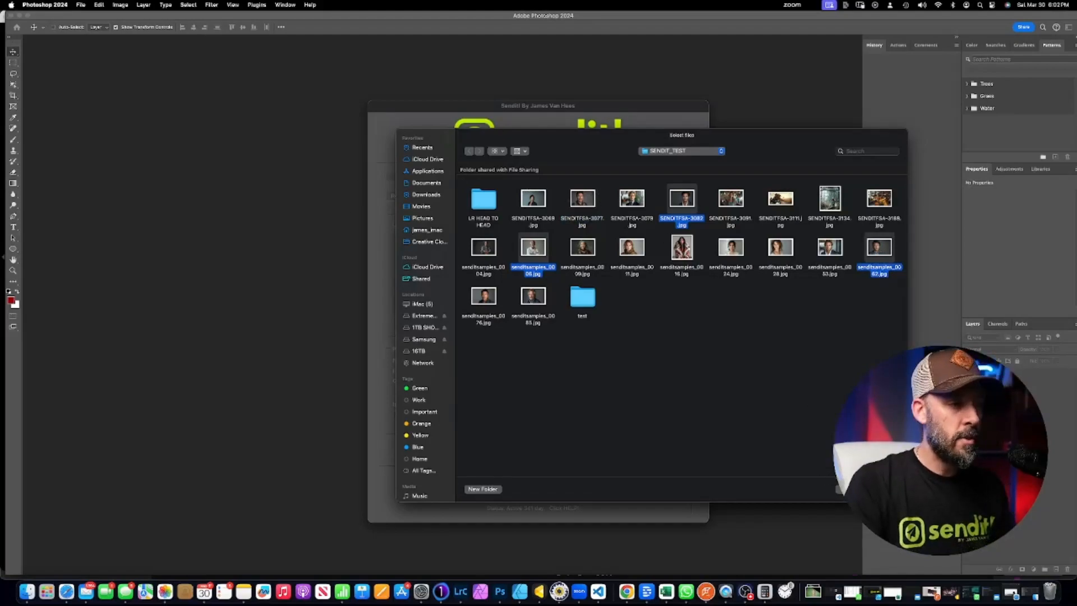
left_click(884, 489)
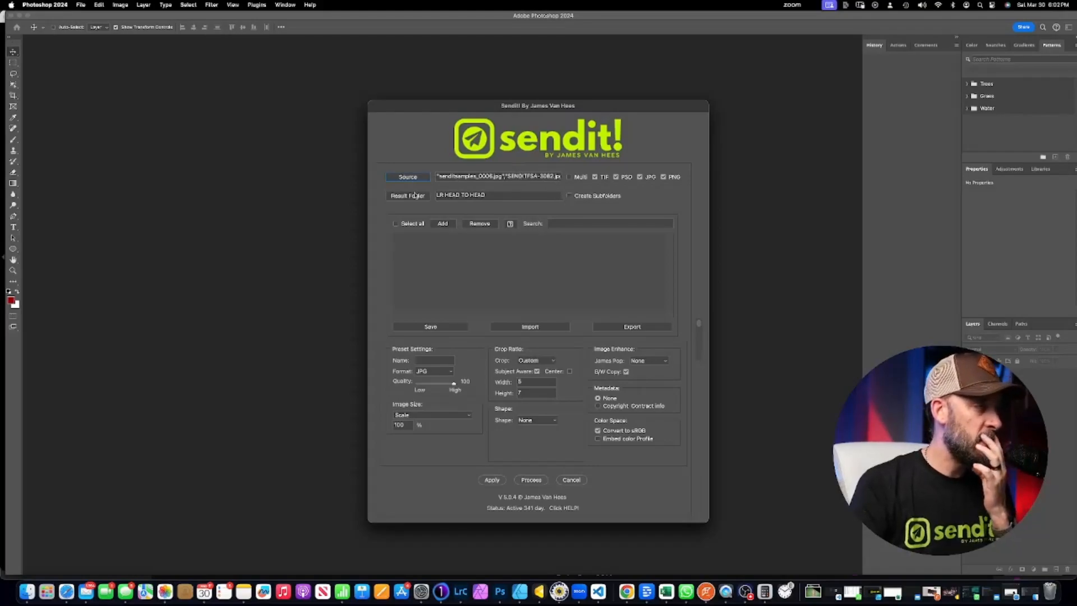
Step: Enable subfolder creation and add a preset named 5x7 with its image size set to Scale at 100%
left_click(570, 197)
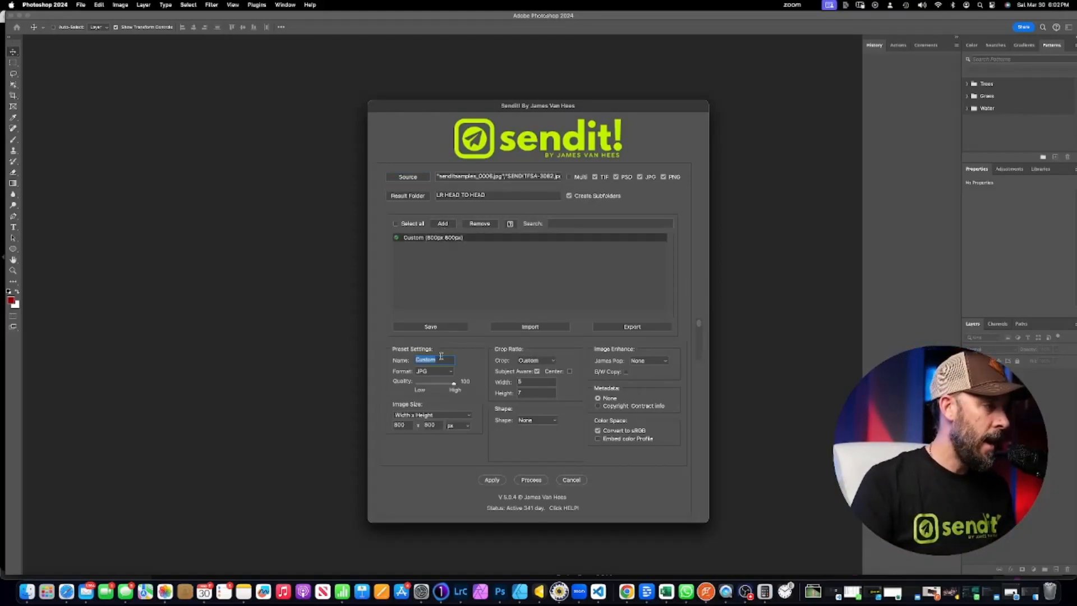
type("S")
type("x7")
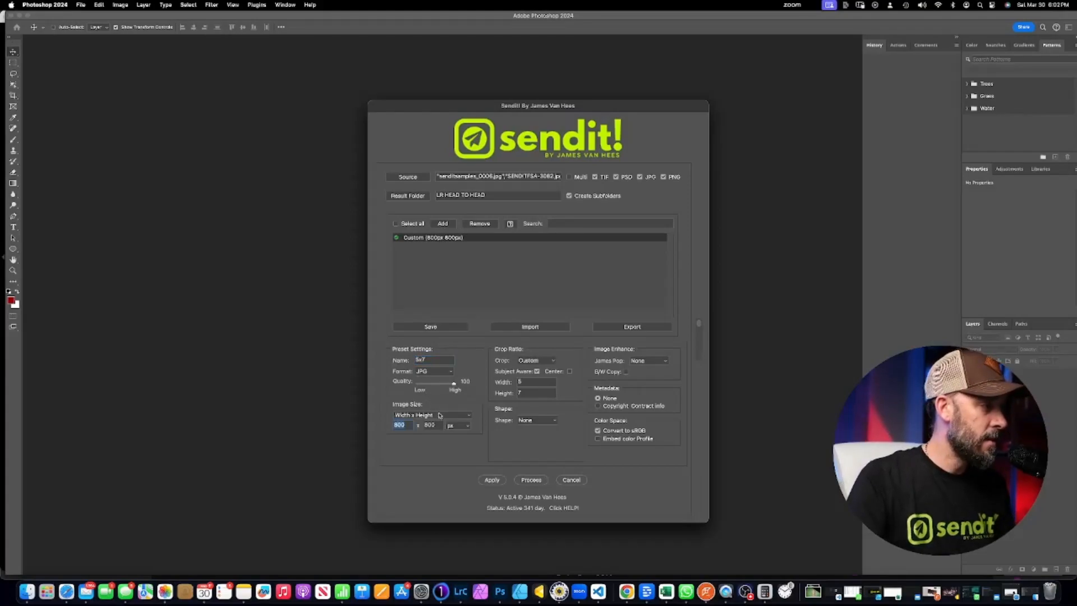
left_click(458, 415)
left_click(434, 424)
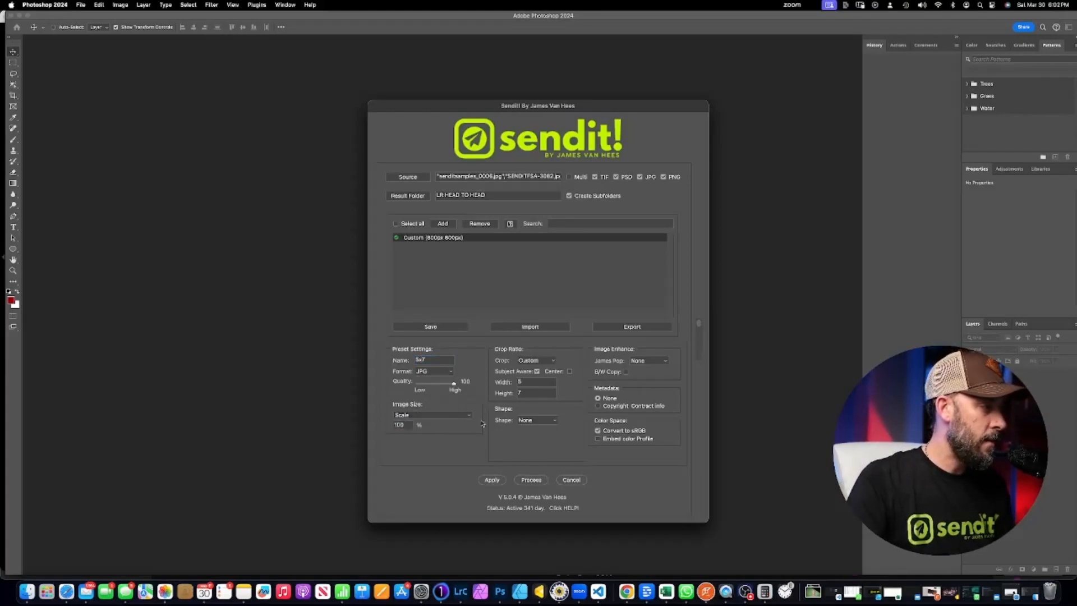
Step: Give the 5x7 preset a custom crop ratio of 5 by 7, James Pop at 50% and a B/W copy, and apply it
double_click(520, 392)
type("7")
left_click_drag(525, 382, 493, 383)
type("5")
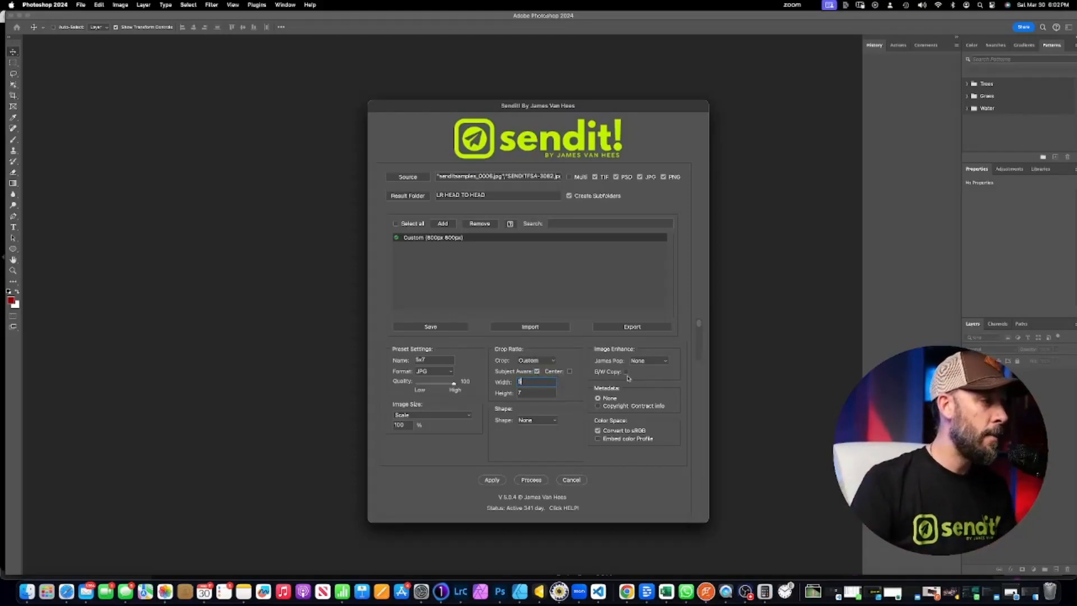
left_click(660, 362)
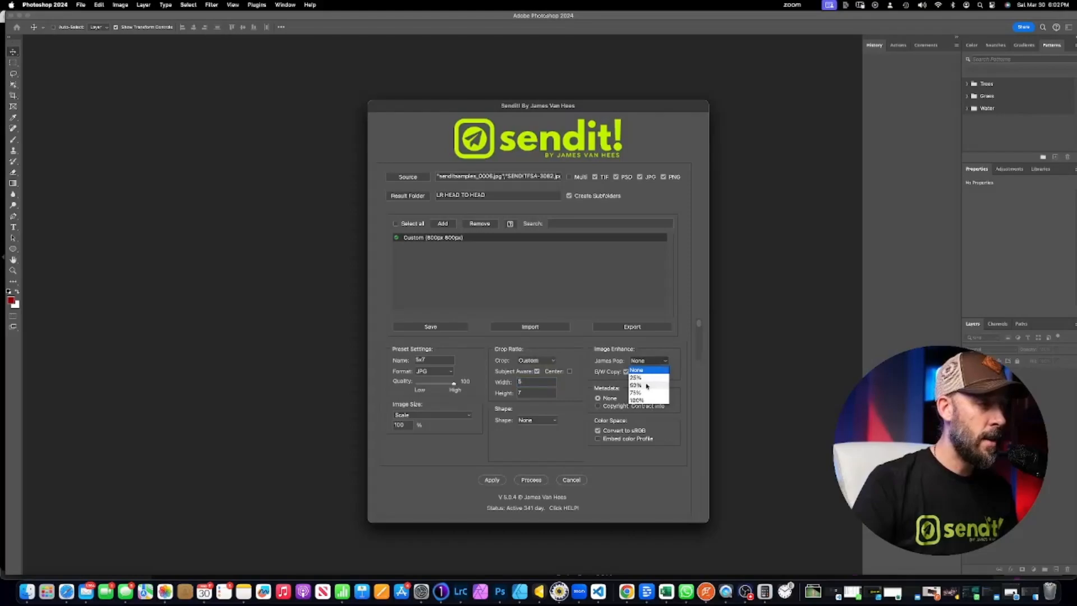
left_click(644, 385)
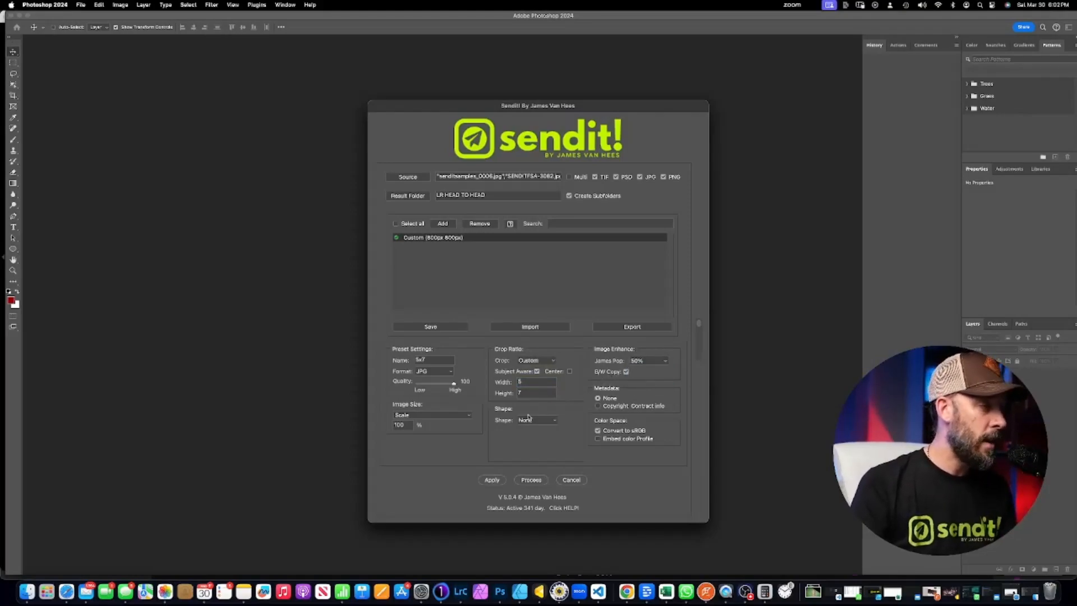
left_click(494, 480)
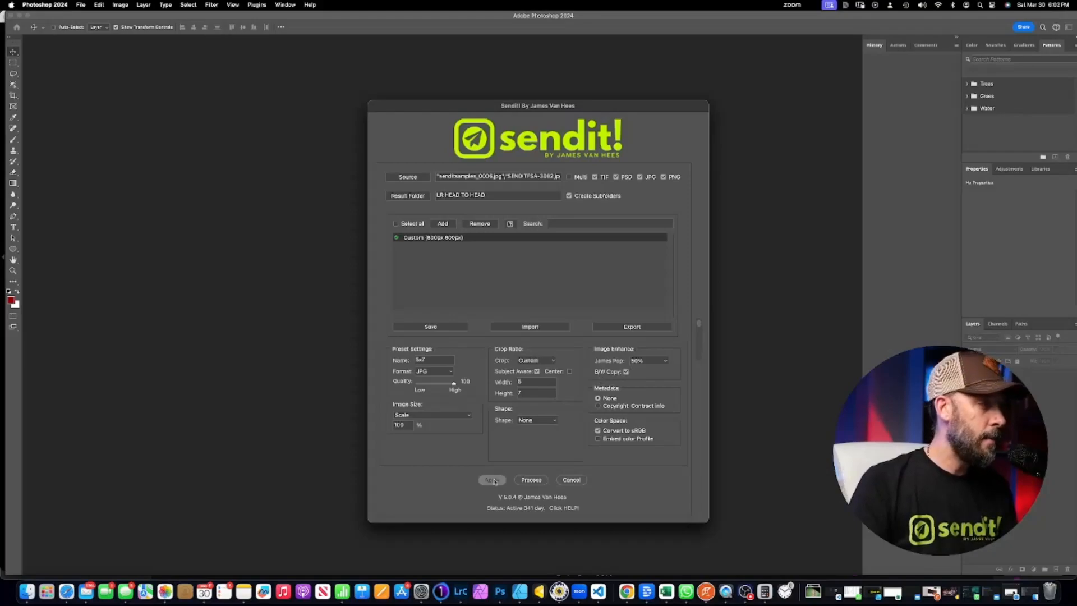
left_click(421, 192)
Step: Add a second preset named 16x9 with a custom crop ratio of 16 by 9 and apply it
left_click(441, 225)
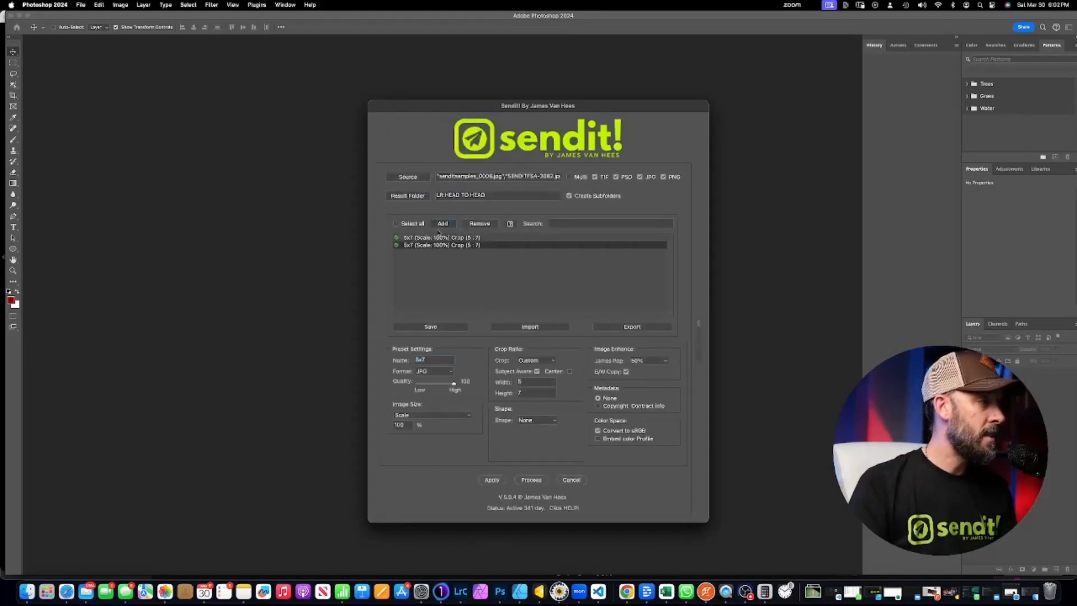
double_click(432, 359)
type("10")
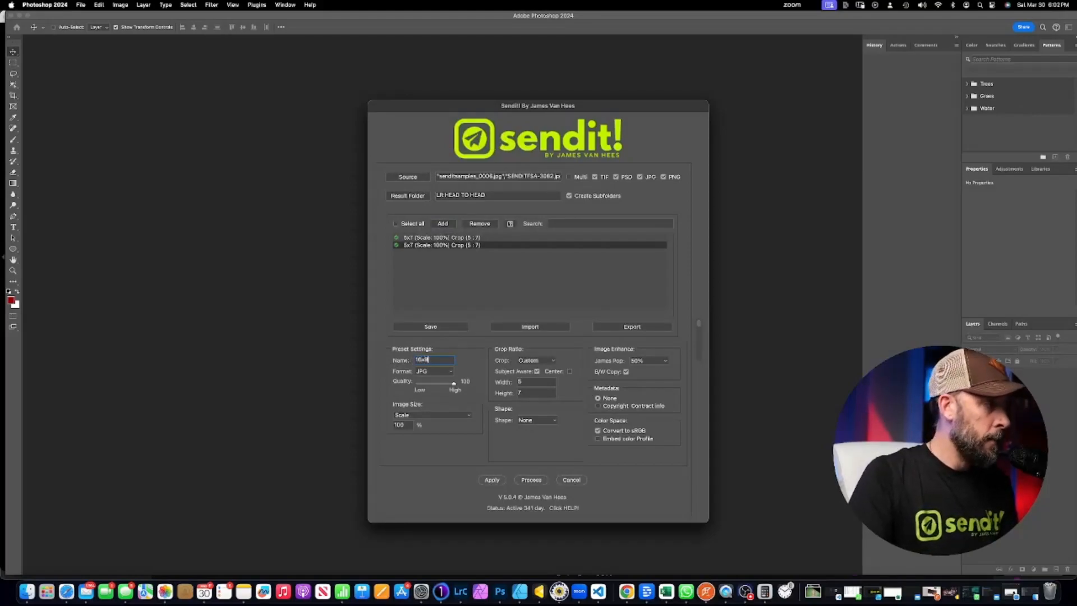
left_click(531, 381)
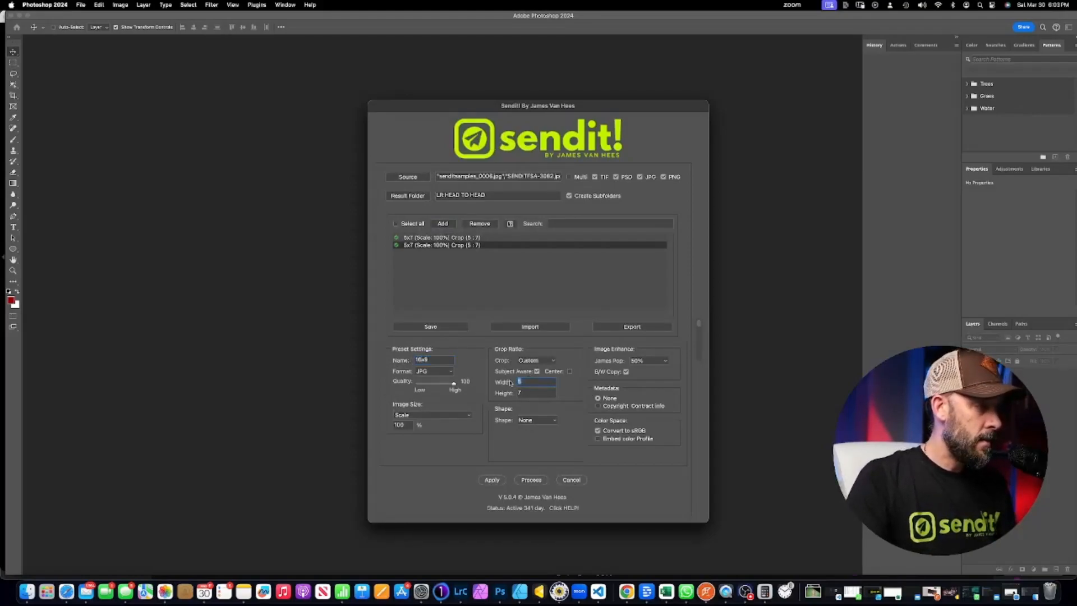
left_click(493, 482)
left_click(425, 188)
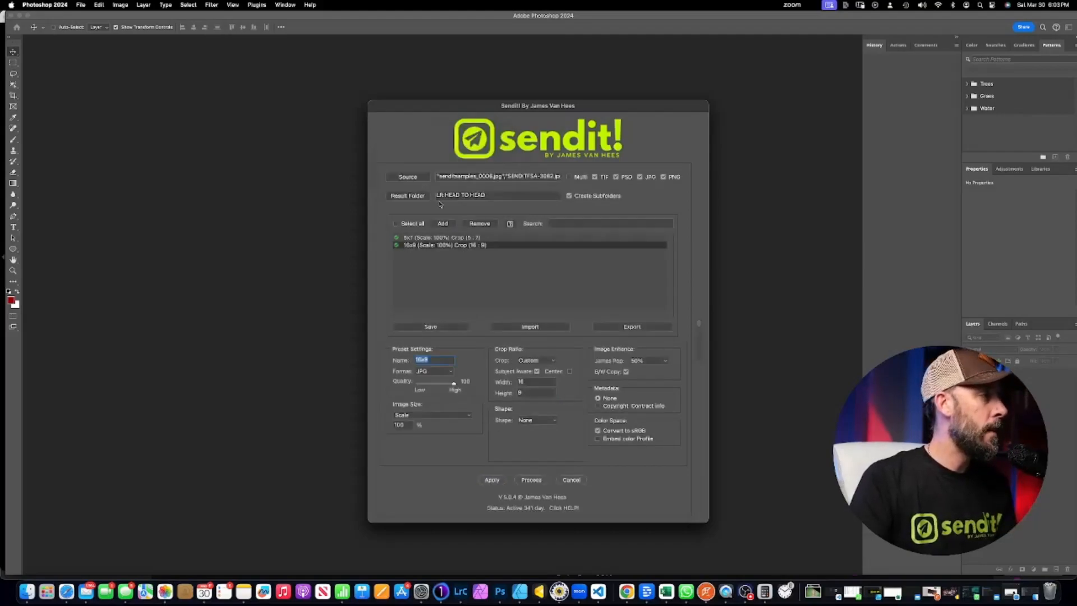
Step: Add a third preset named Facebook with a custom crop ratio of 1080 by 1350
left_click(443, 224)
double_click(432, 360)
type("Fa")
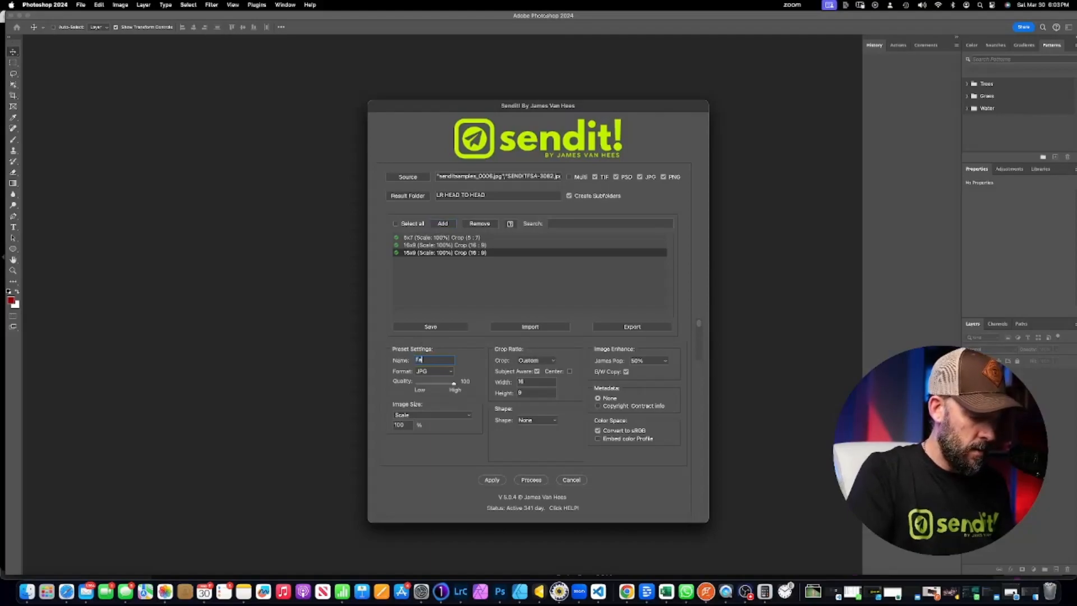
type("cebook")
left_click(521, 382)
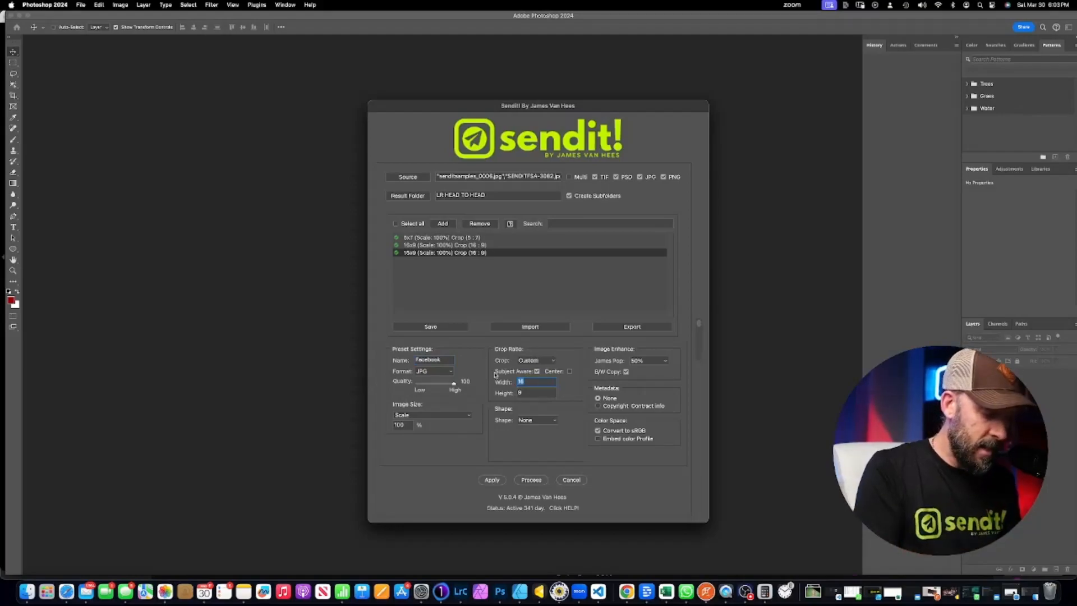
type("1080")
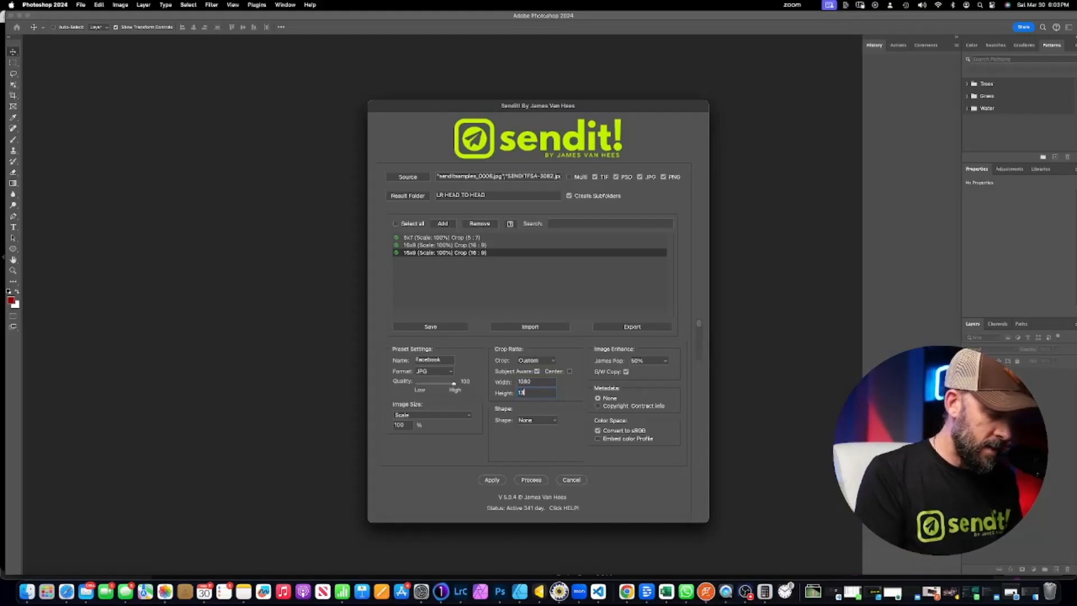
Step: Set the Facebook preset's image size to Width x Height at 1080 x 1350 px, disable its B/W copy, and apply it
left_click(449, 415)
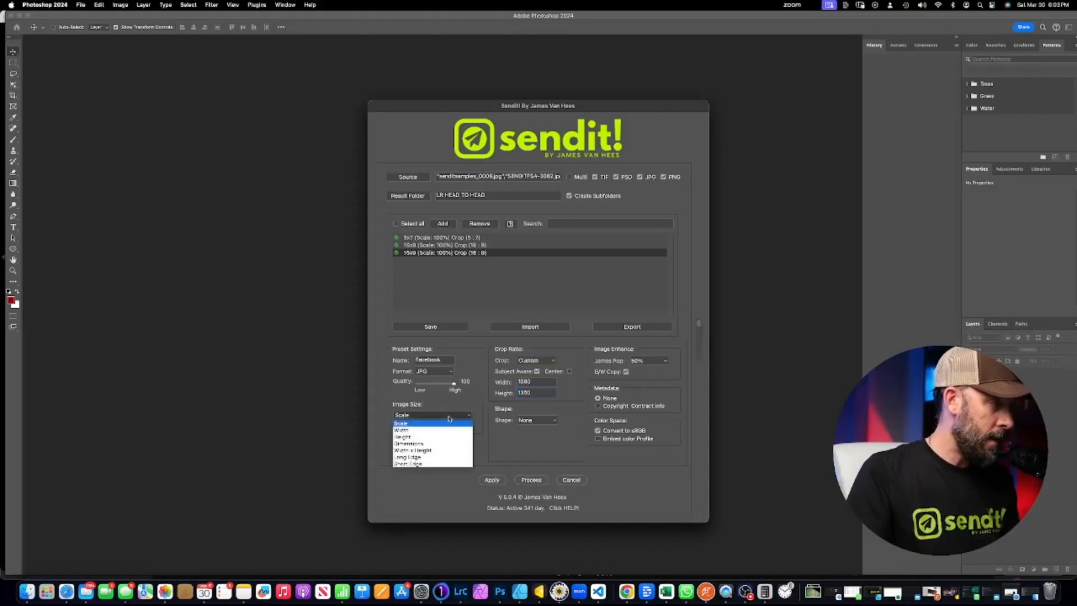
left_click(423, 452)
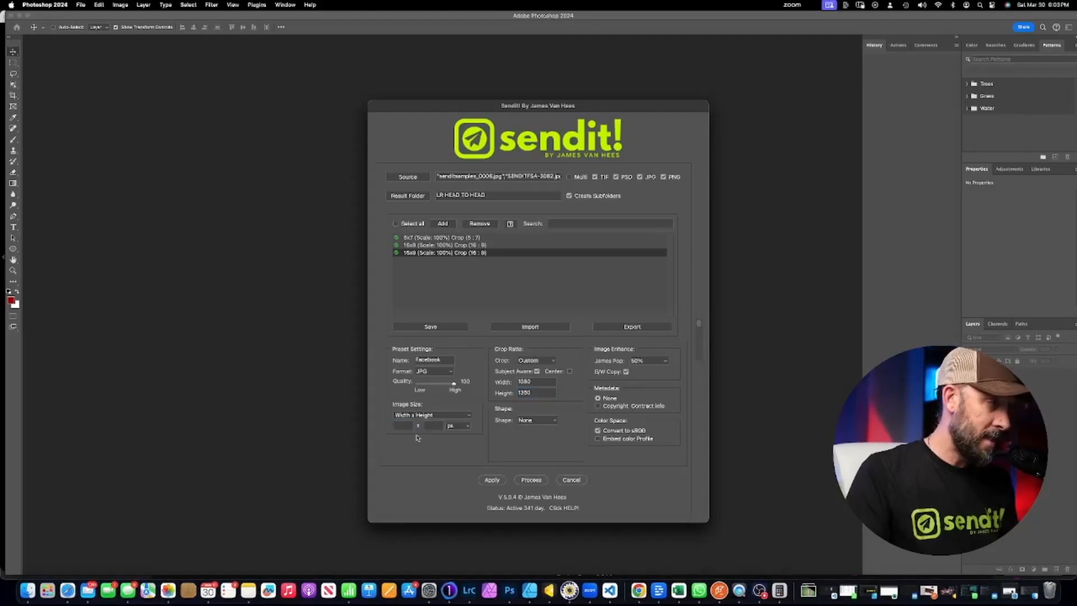
left_click(403, 424)
type("108")
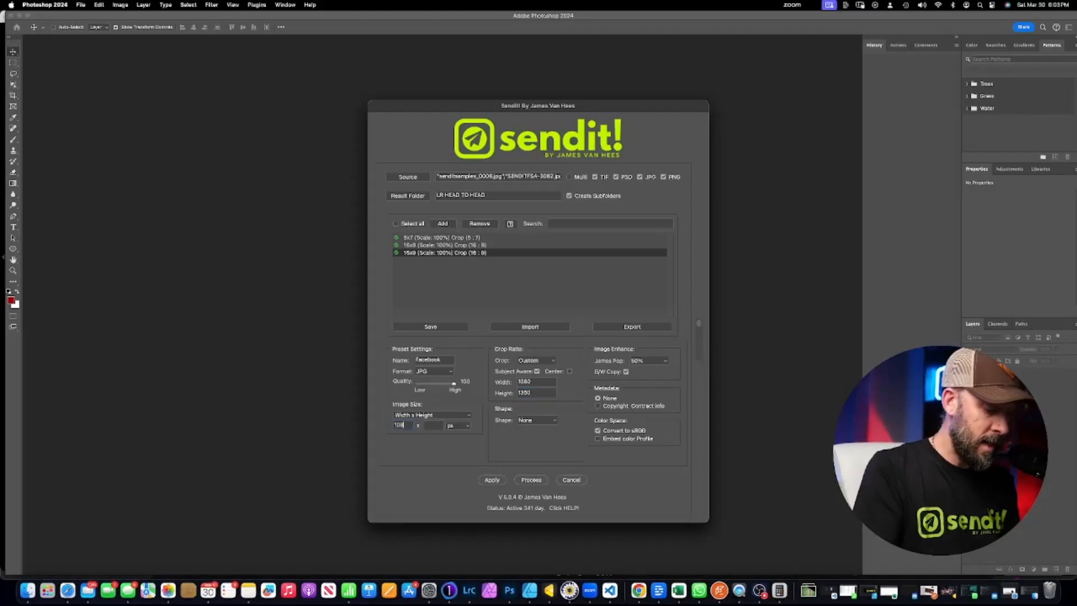
type("0")
key("Tab")
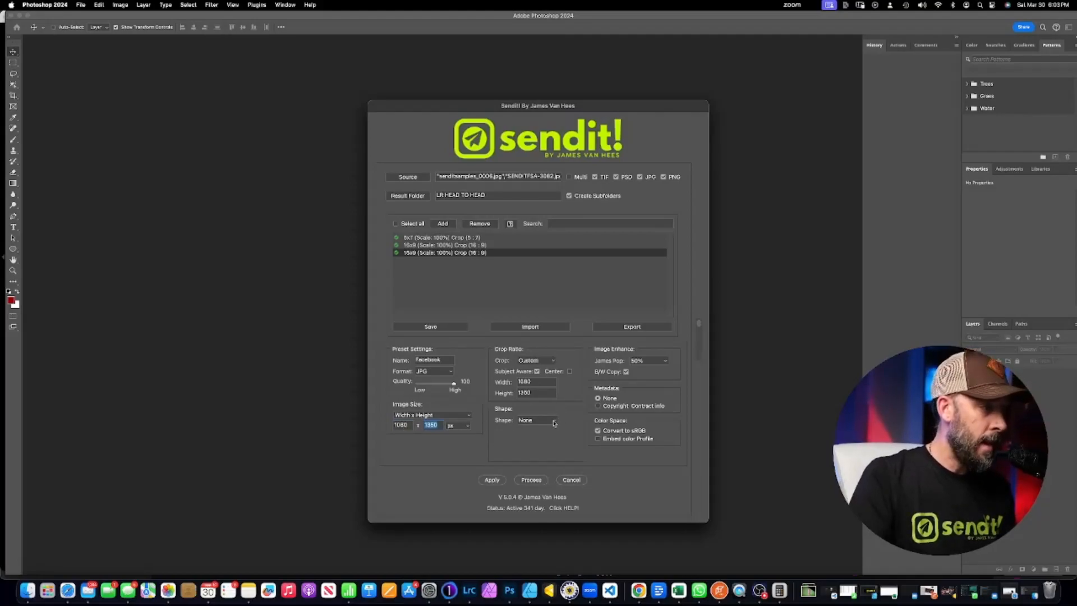
left_click(626, 372)
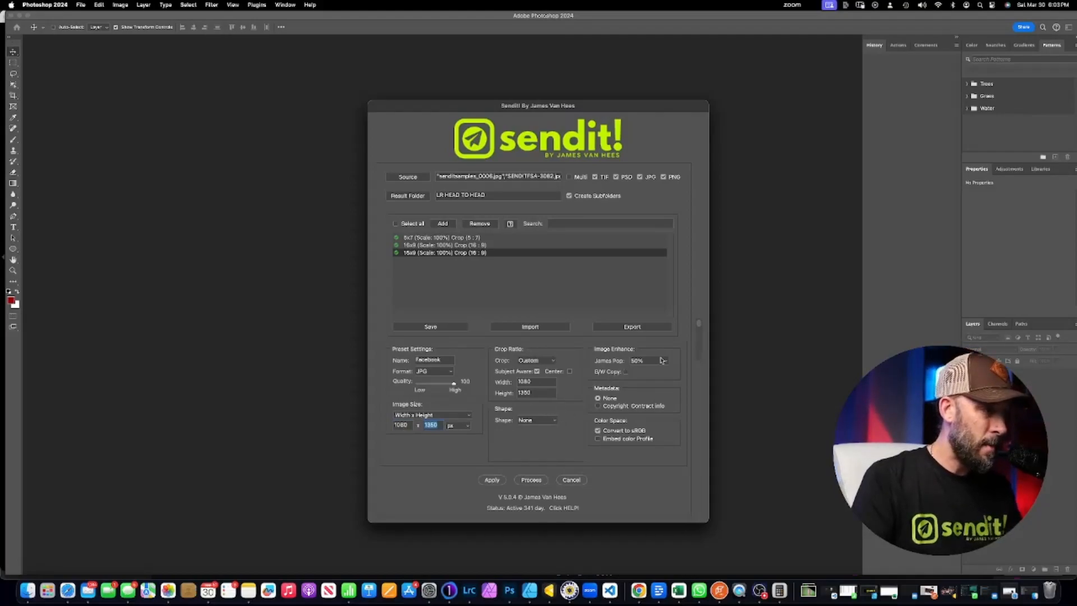
left_click(496, 481)
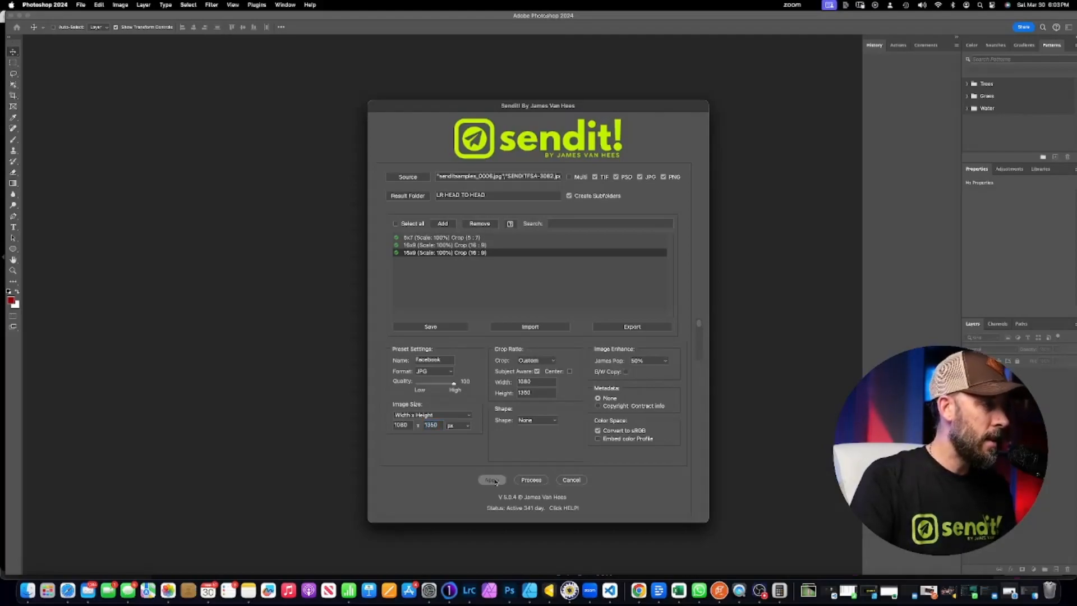
left_click(462, 192)
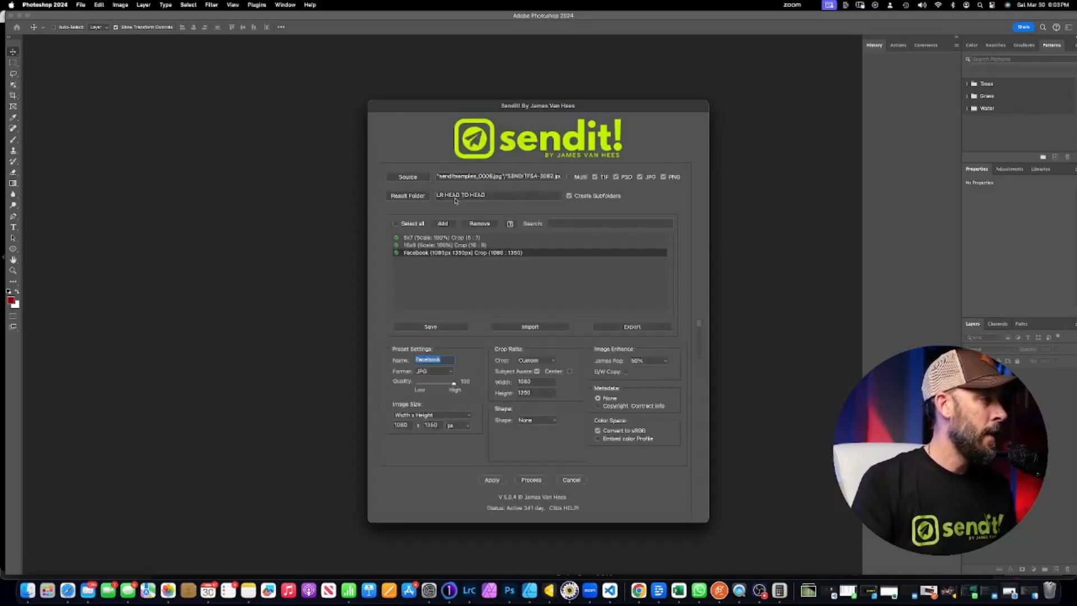
Step: Add a preset named linkedin far with its image size set to Dimensions at 400 px
left_click(444, 224)
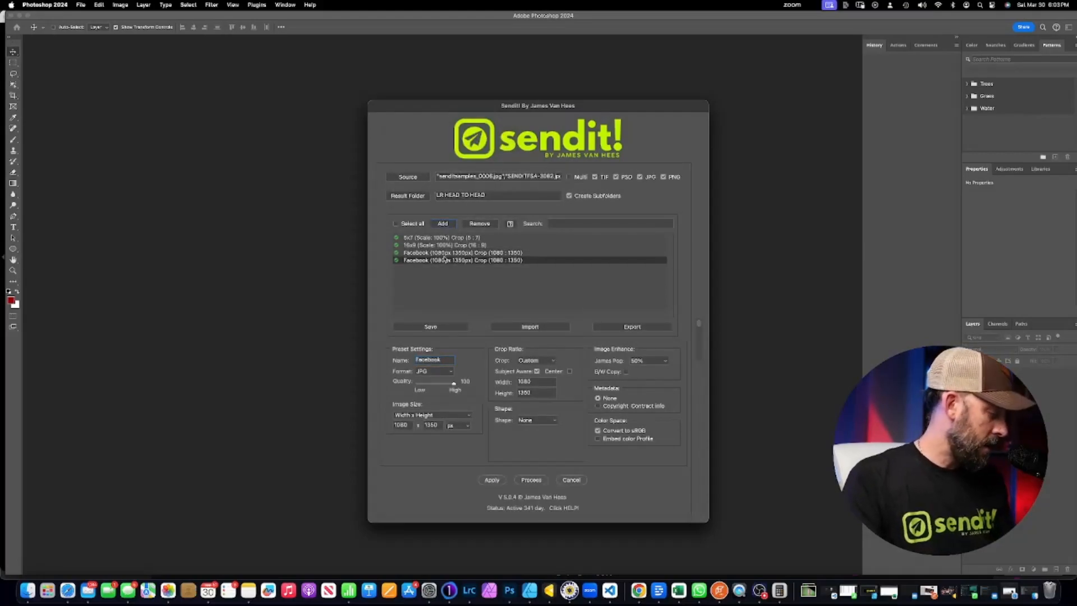
left_click_drag(442, 360, 402, 360)
type("Hinkedin far")
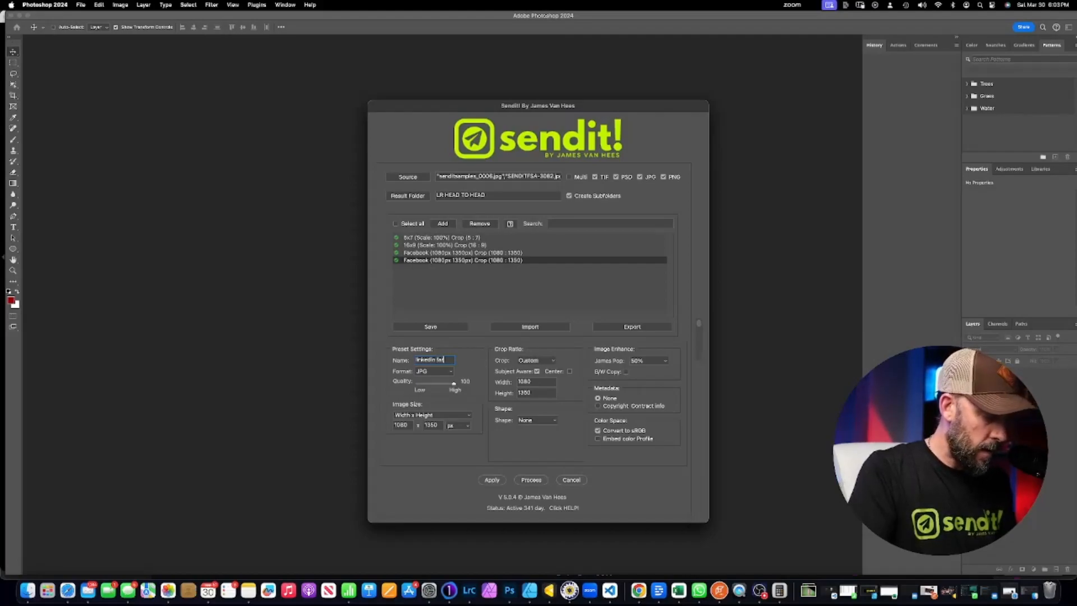
left_click(451, 415)
left_click(433, 444)
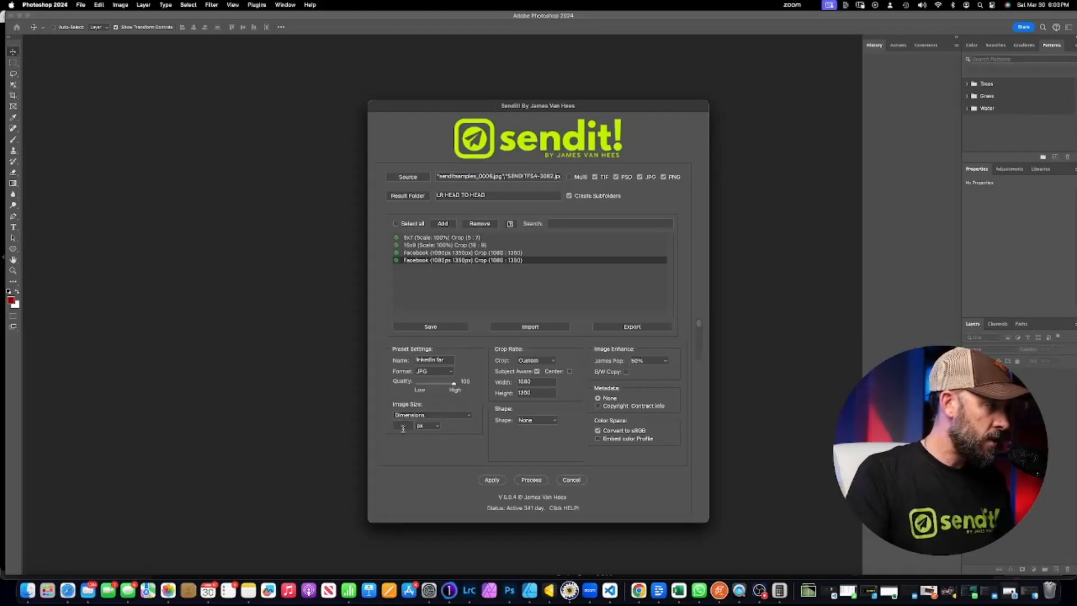
type("400")
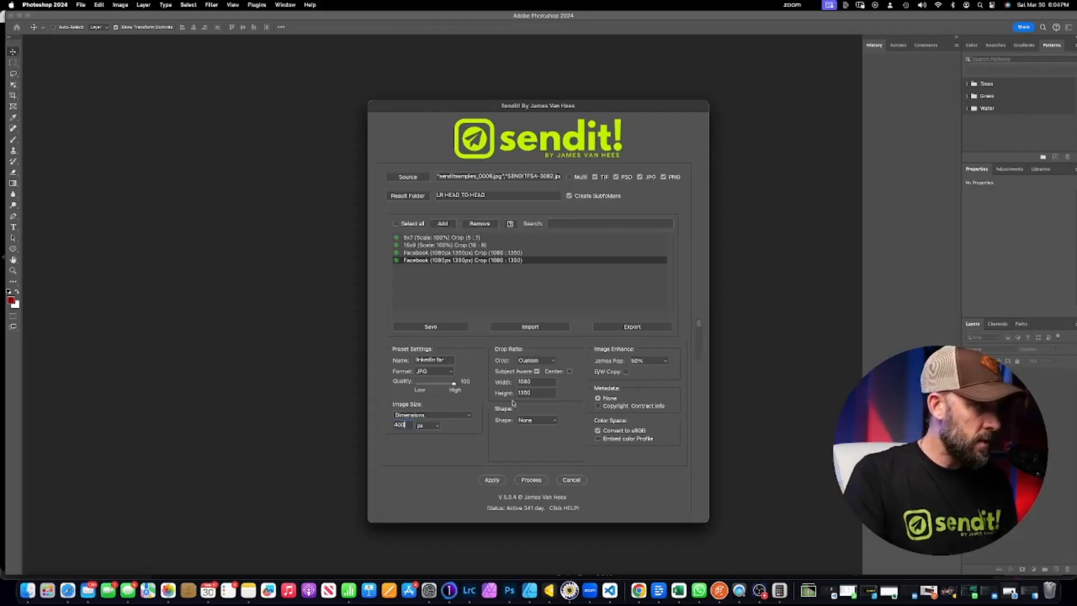
Step: Give the linkedin far preset a custom crop ratio of 1 by 1 and a B/W copy, and apply it
double_click(532, 381)
type("1")
left_click_drag(534, 394, 504, 396)
type("1")
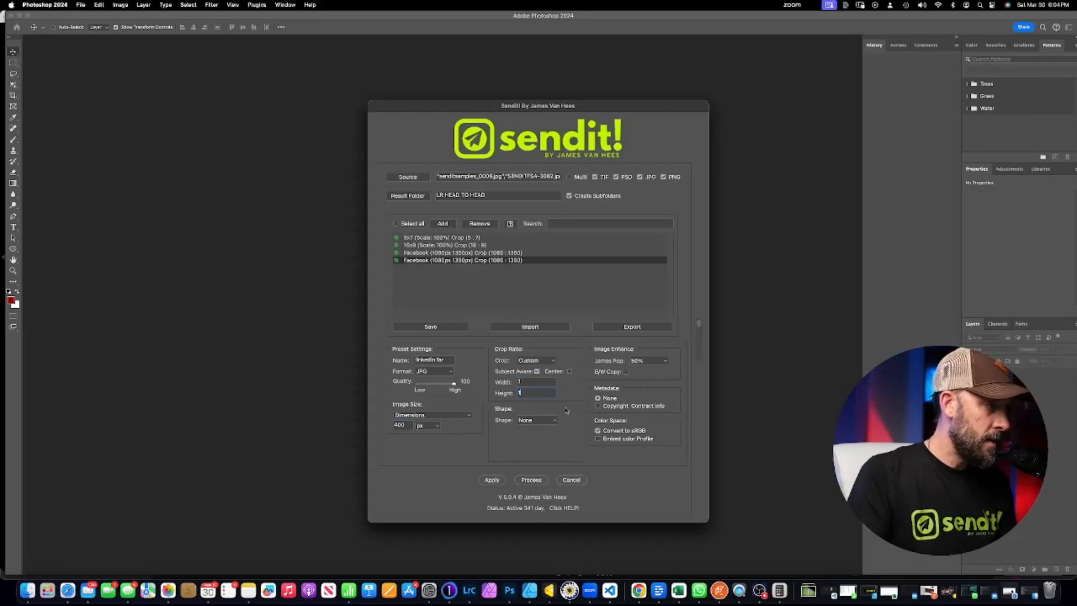
left_click(492, 480)
left_click(444, 190)
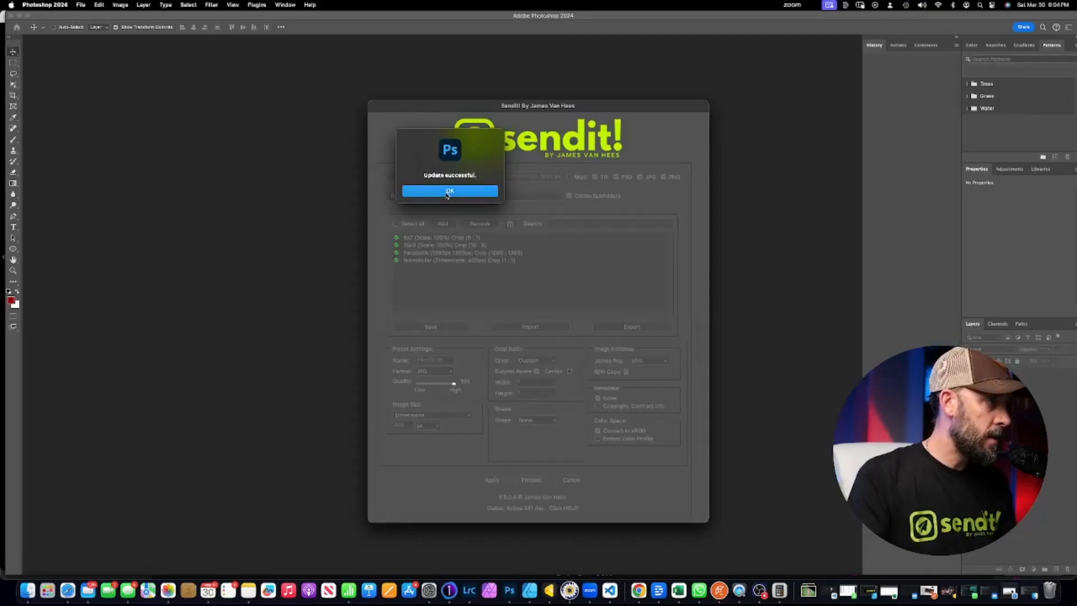
Step: Add a preset named linkedin close with the Center crop option enabled and no B/W copy, and apply it
left_click(443, 224)
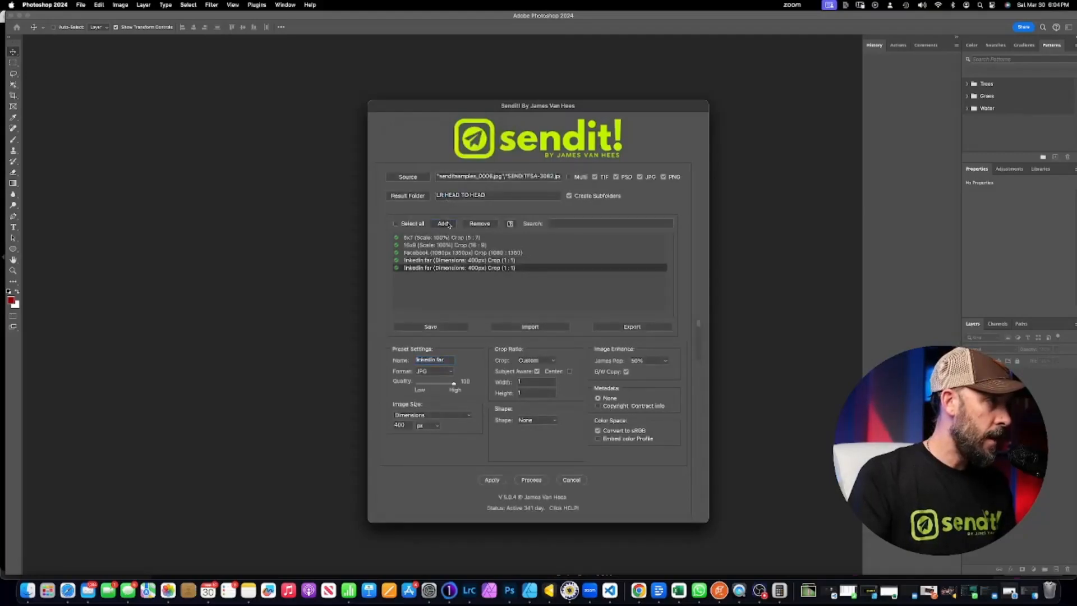
double_click(440, 360)
type("close")
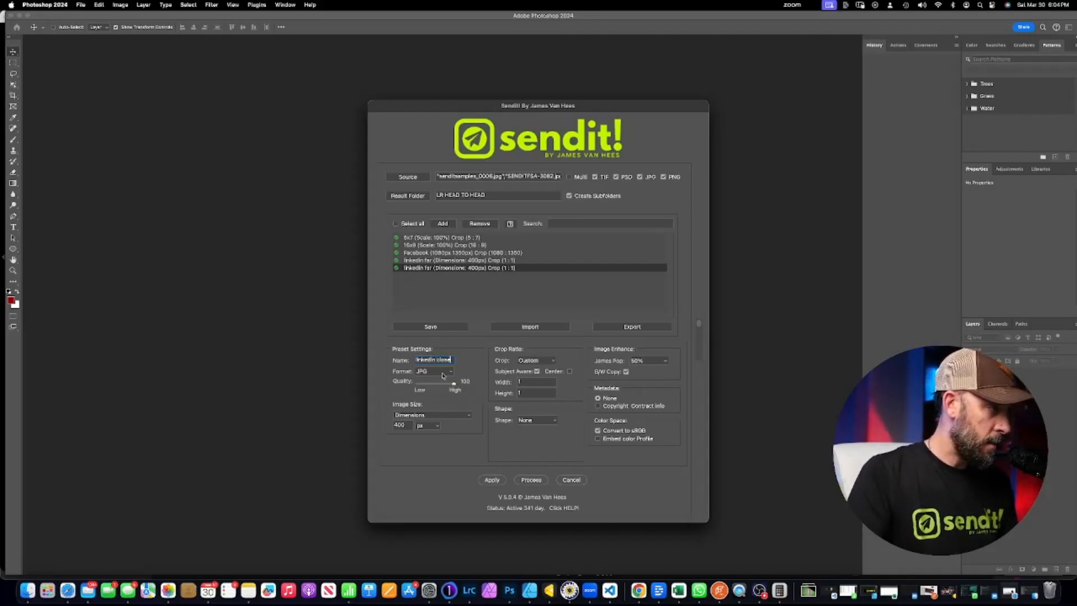
left_click(570, 371)
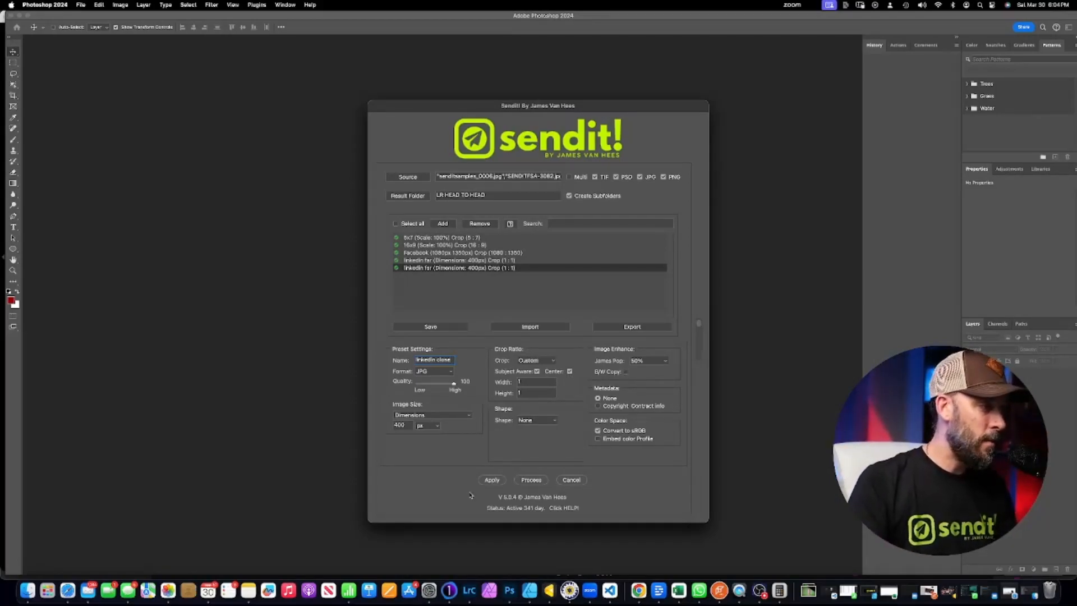
left_click(491, 481)
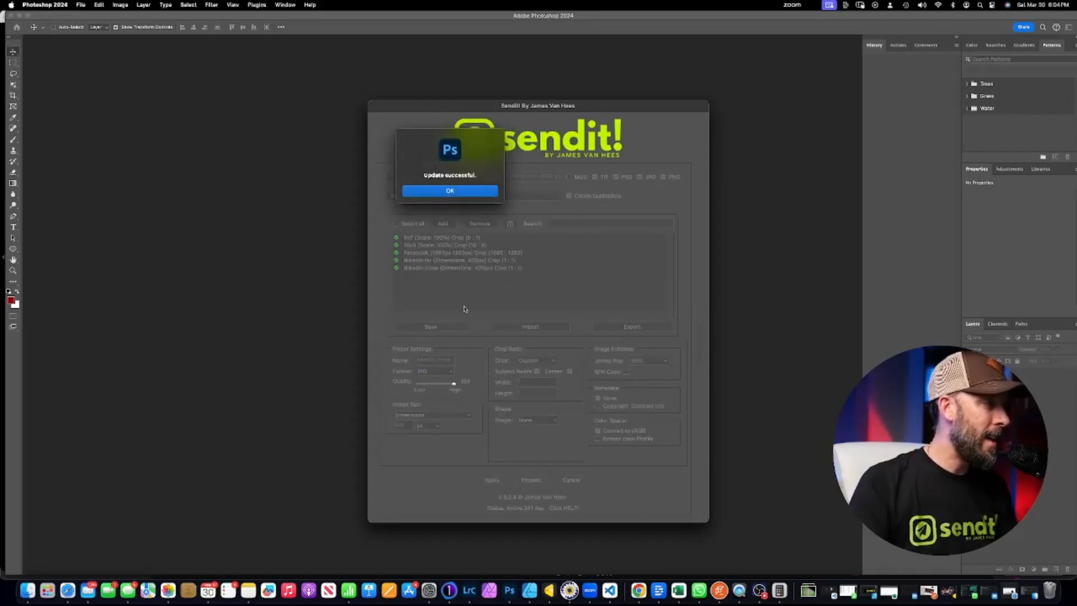
left_click(449, 188)
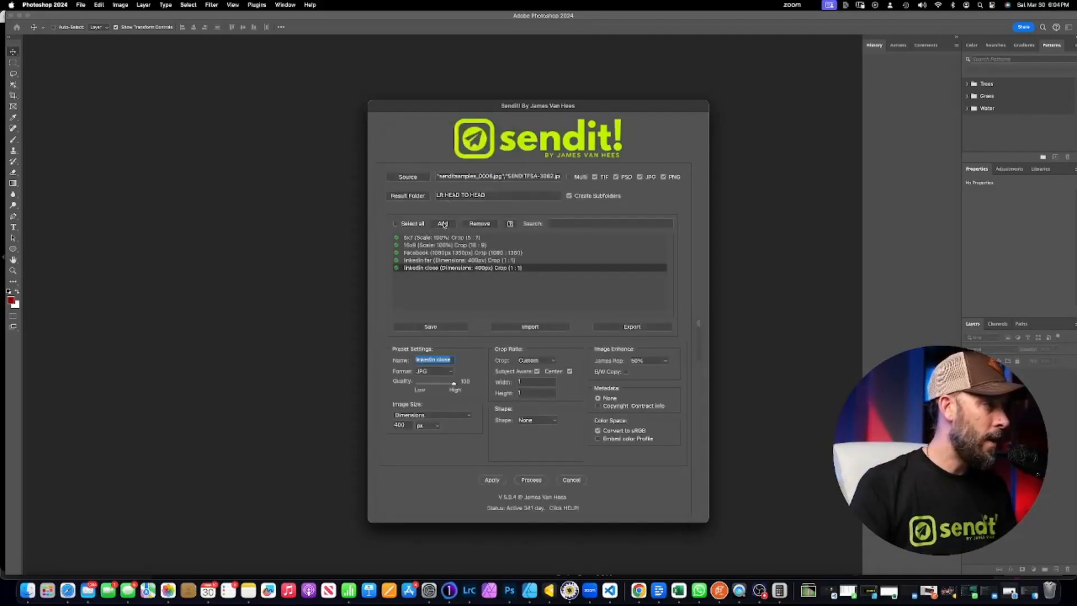
Step: Add a preset named Big ol circle with its dimensions set to 1000 px
left_click(444, 225)
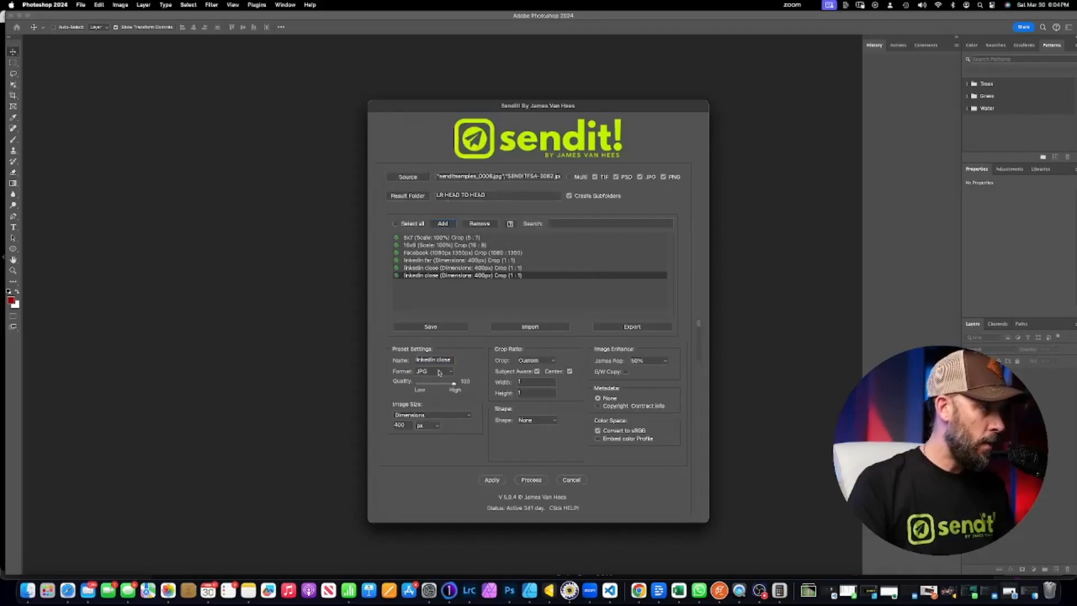
left_click_drag(454, 359, 380, 354)
type("B")
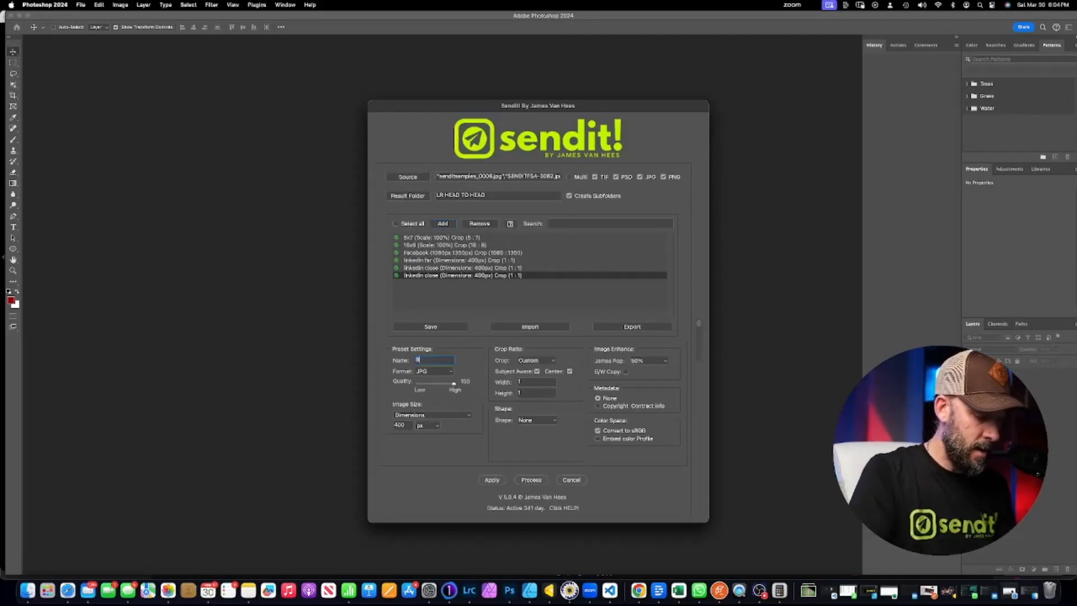
type("ig ol circle")
left_click_drag(412, 425, 352, 424)
type("1000")
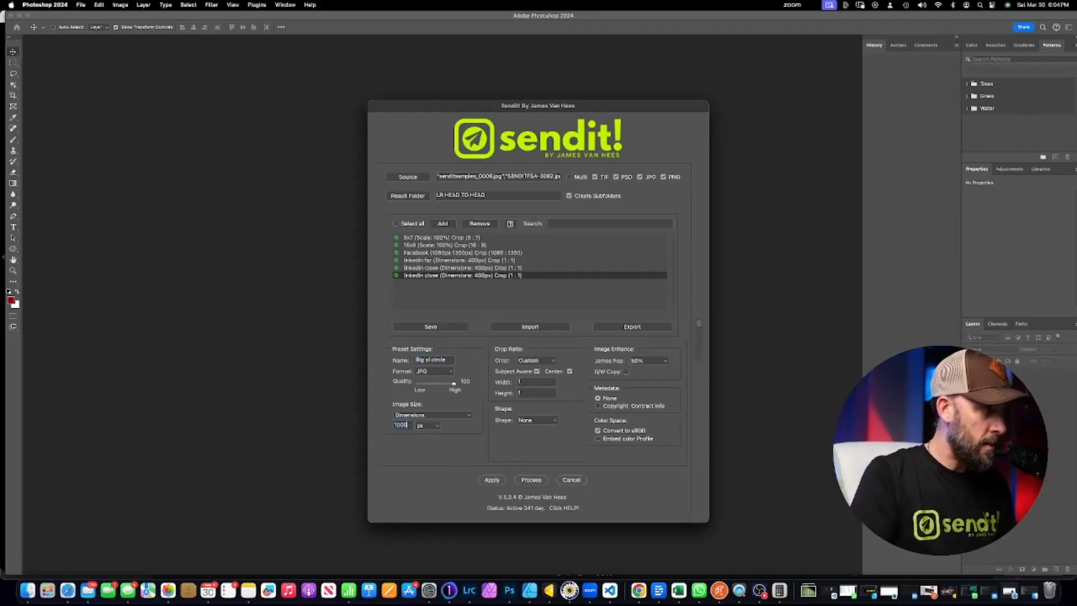
Step: Give the Big ol circle preset a Circle shape with no stroke, a white color and a B/W copy, and apply it
left_click(555, 421)
left_click(543, 441)
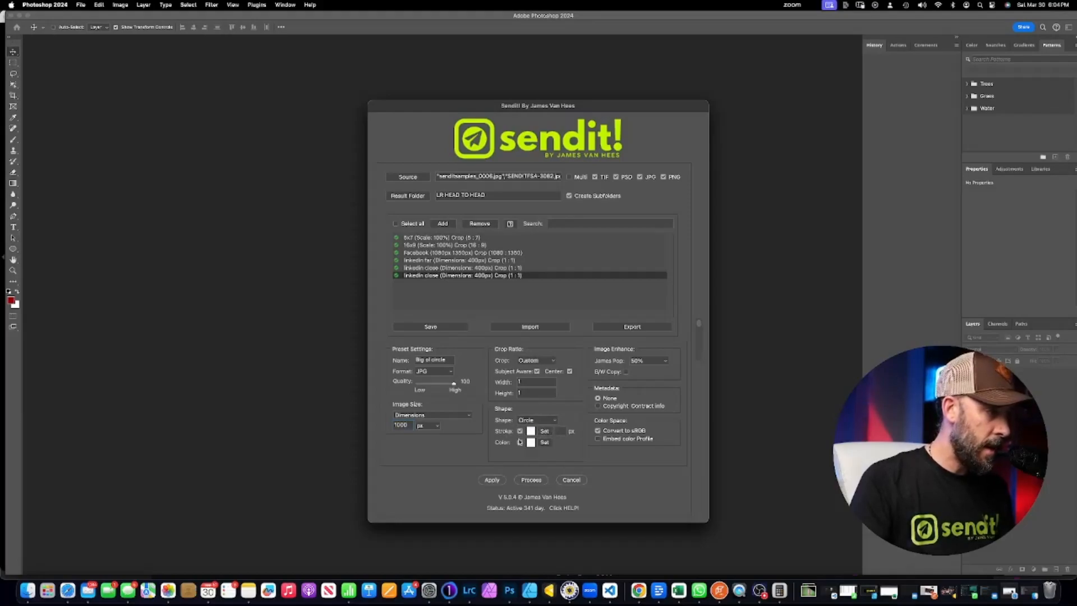
left_click(520, 432)
left_click(520, 442)
left_click(520, 442)
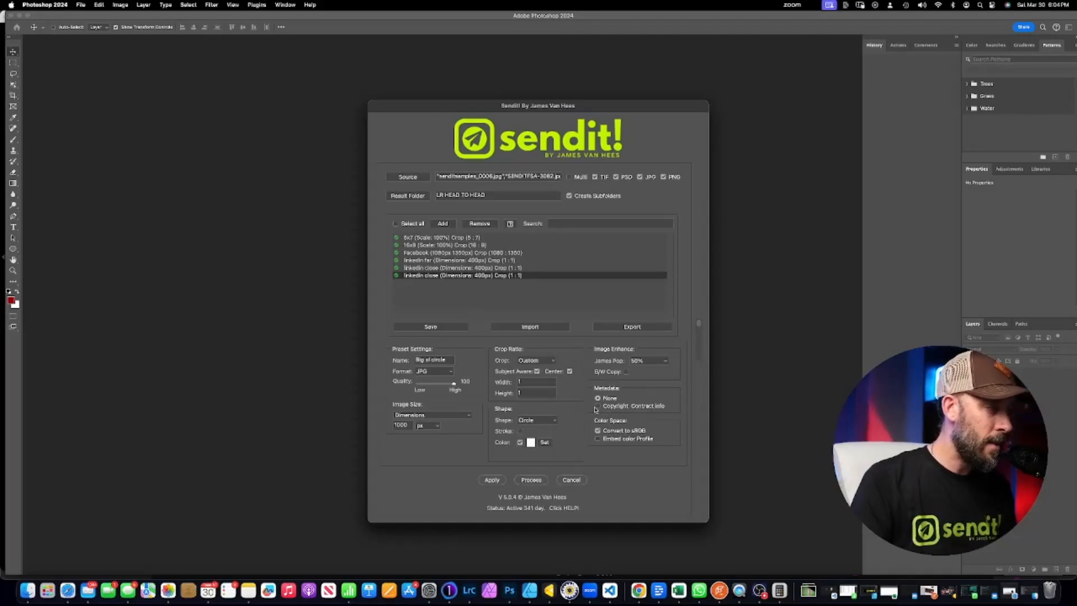
left_click(626, 371)
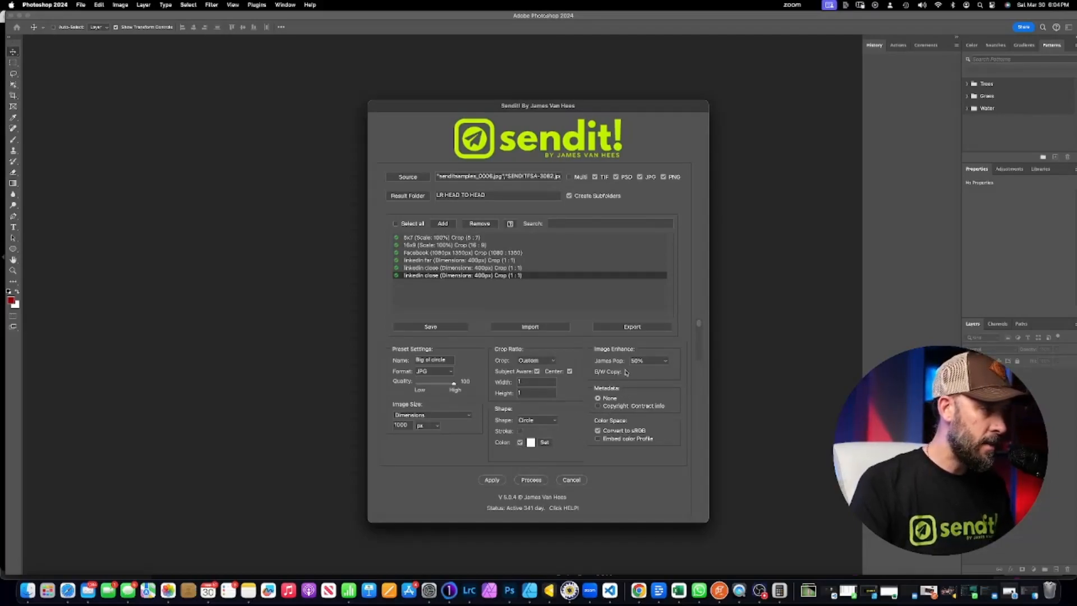
left_click(492, 481)
left_click(492, 191)
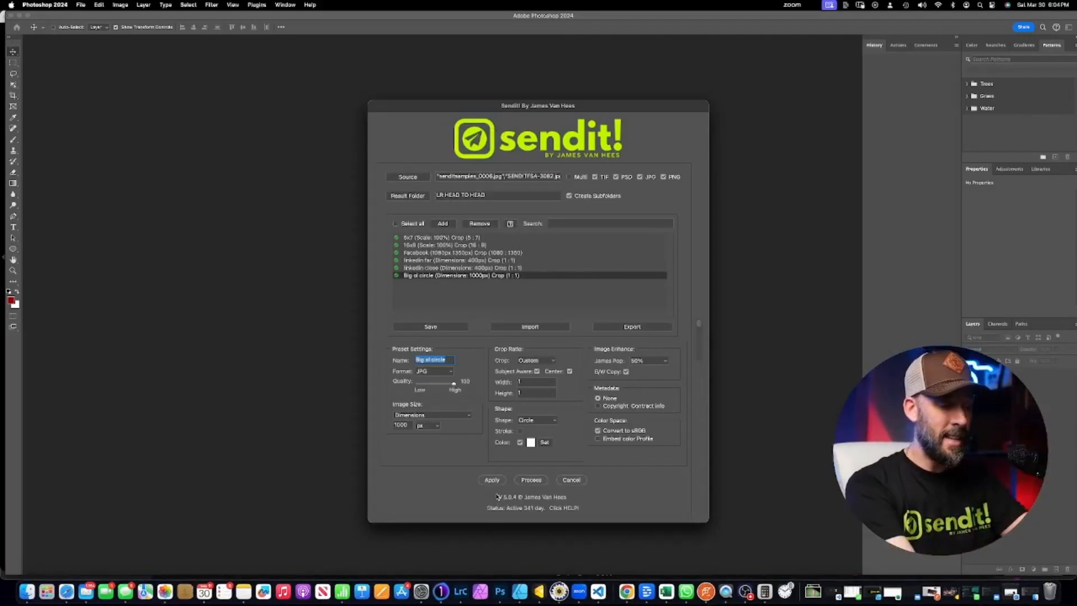
left_click(492, 481)
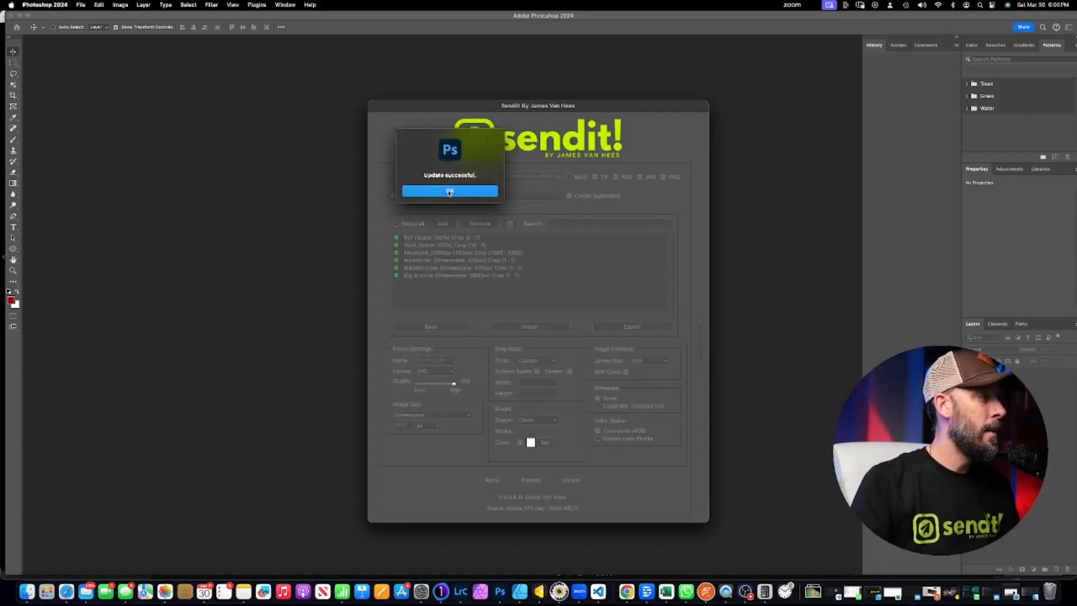
left_click(449, 191)
Step: Process the source headshots through all the presets, accepting the proposed crop
left_click(541, 484)
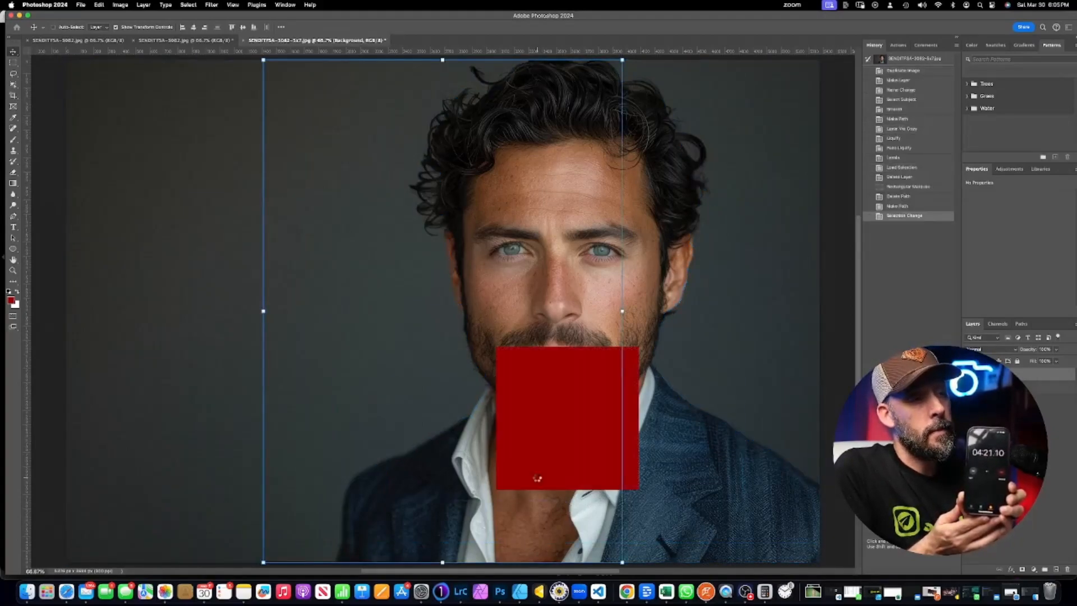
key("Return")
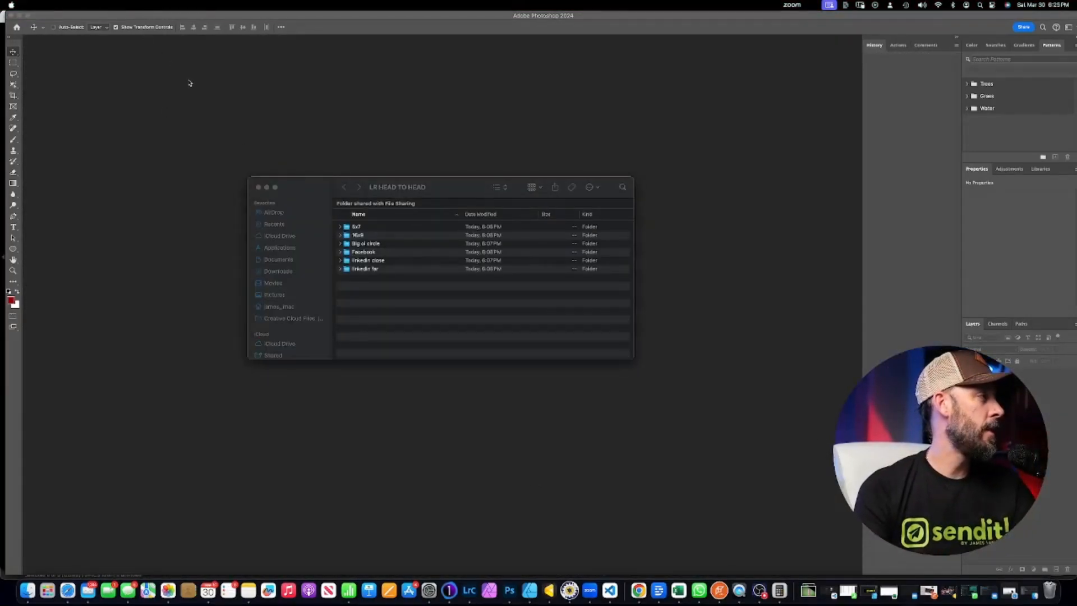
left_click(444, 192)
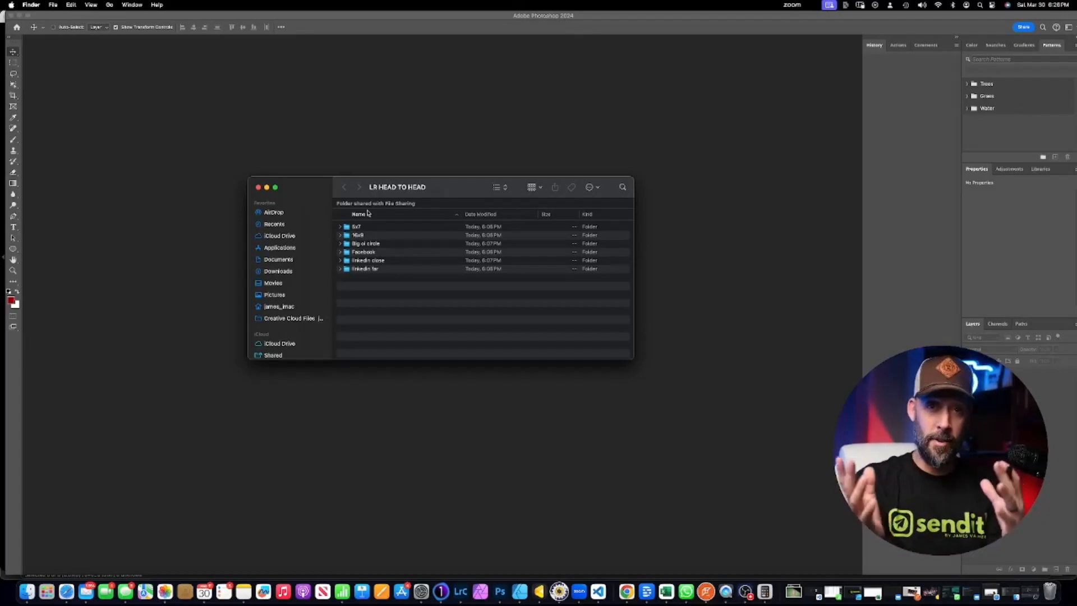
Step: Examine the exported files in the 5x7, 16x9, linkedin close, Facebook, linkedin far and Big ol circle subfolders of LR HEAD TO HEAD
left_click(341, 226)
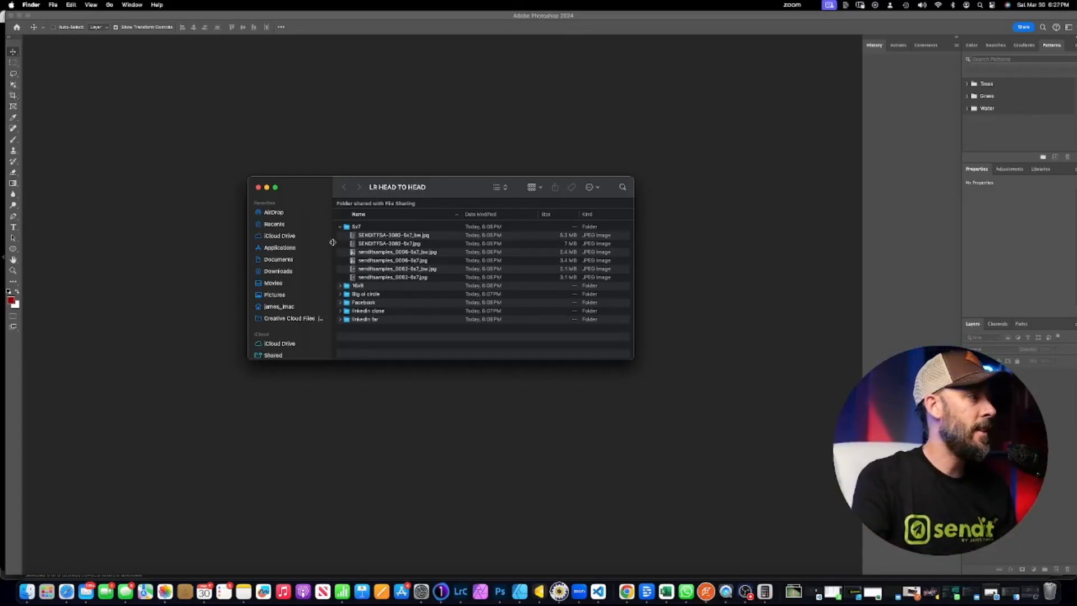
left_click(340, 227)
left_click(340, 236)
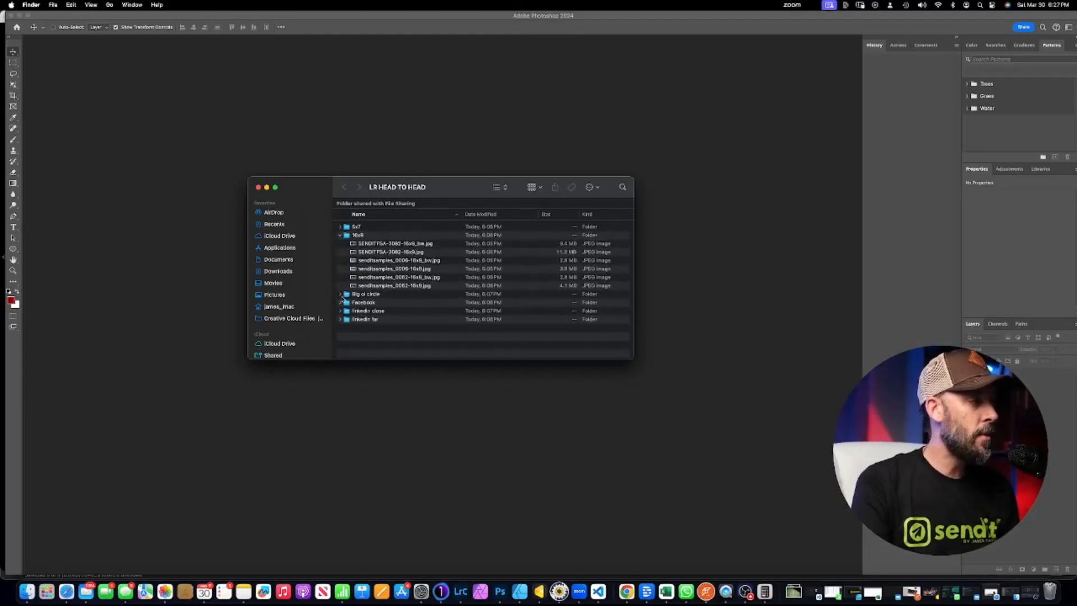
left_click(339, 235)
left_click(340, 260)
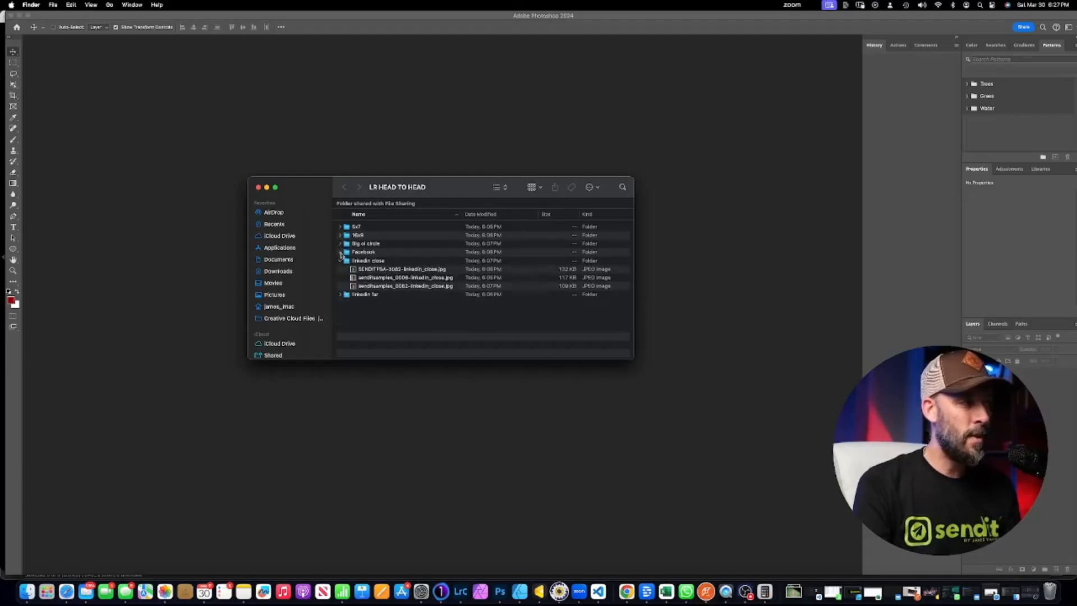
left_click(340, 253)
left_click(340, 319)
scroll(380, 317, "down", 2)
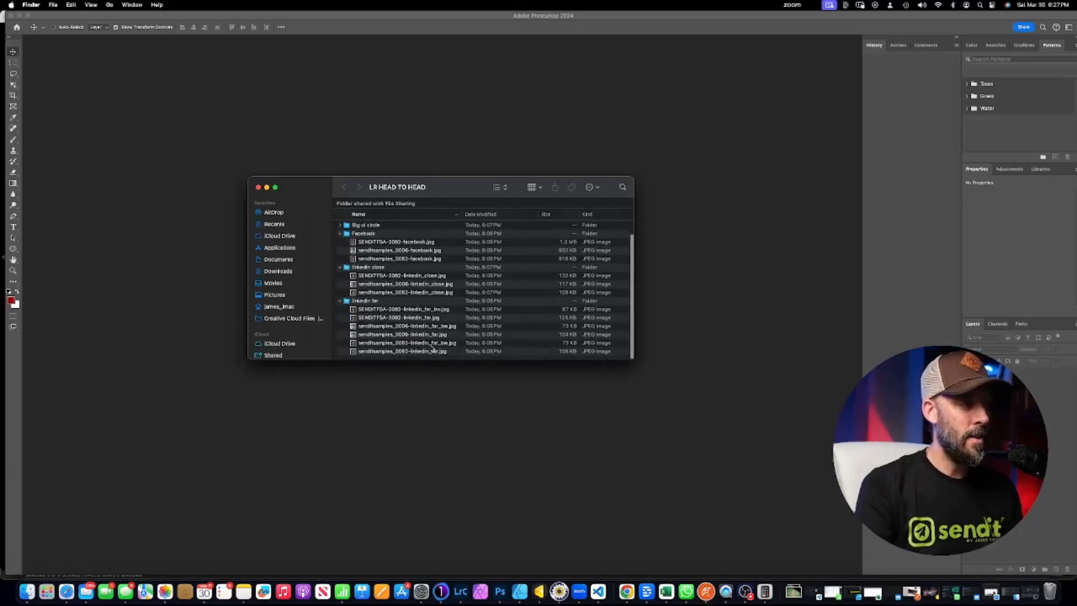
left_click(340, 225)
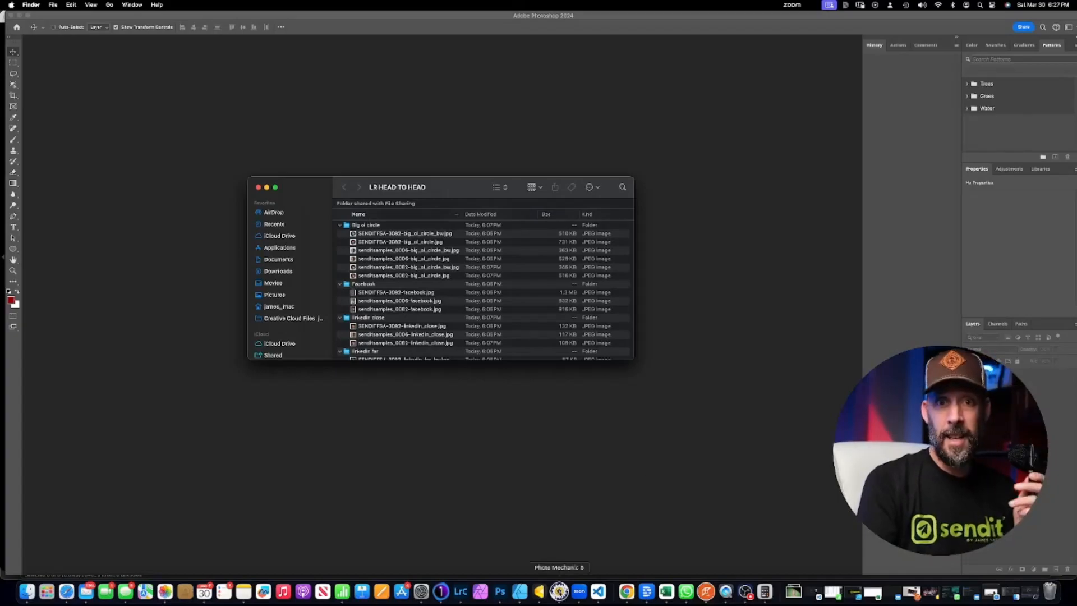
Step: Switch to Photo Mechanic and examine the exported headshots in the 5x7, 16x9, Facebook, linkedin close, linkedin far and Big ol circle folders
left_click(559, 591)
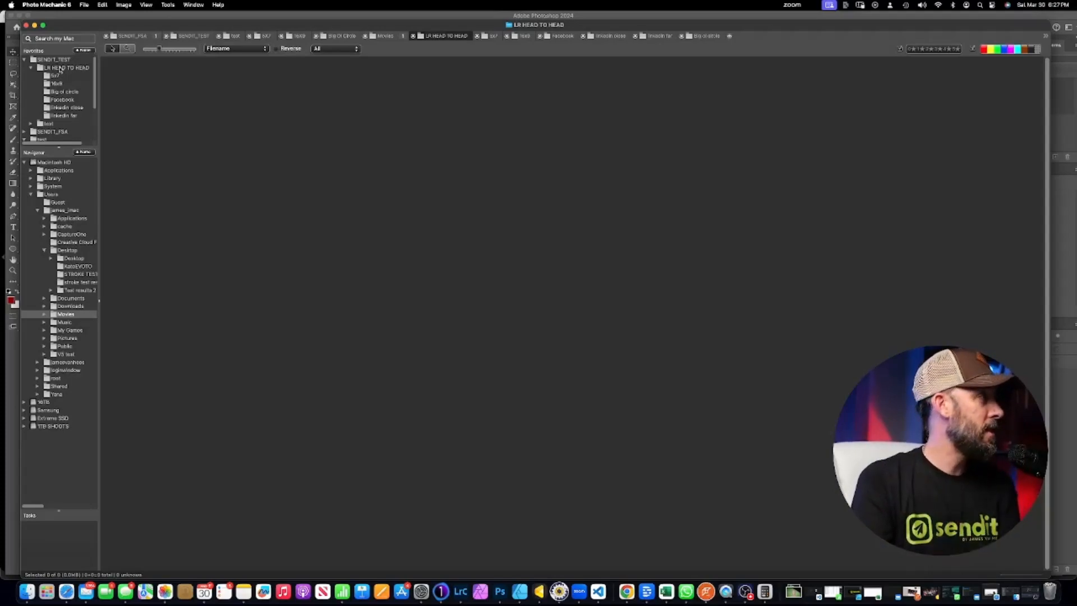
left_click(493, 38)
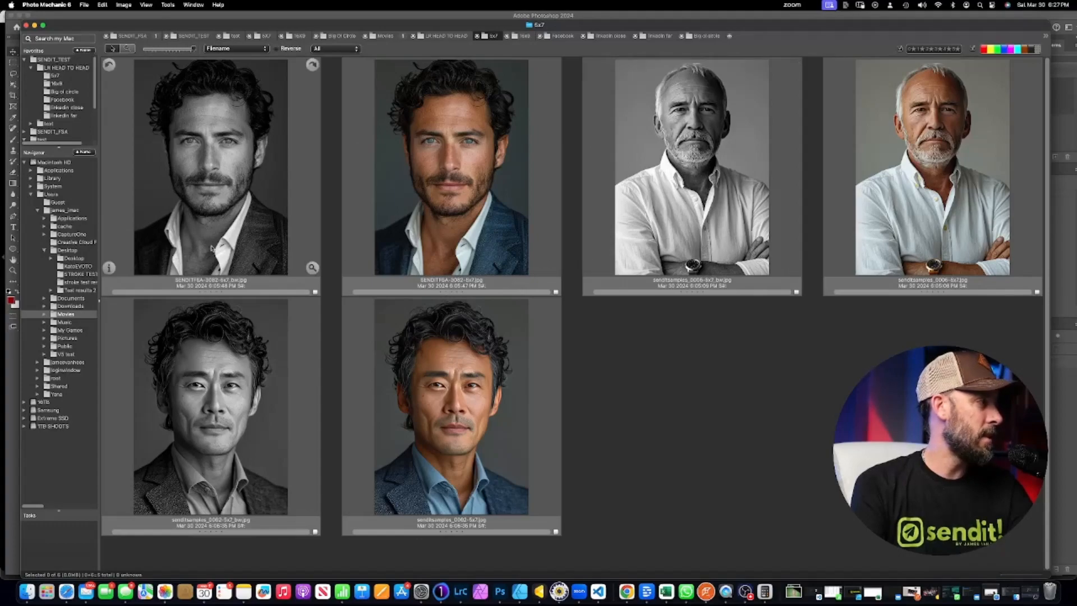
left_click(524, 37)
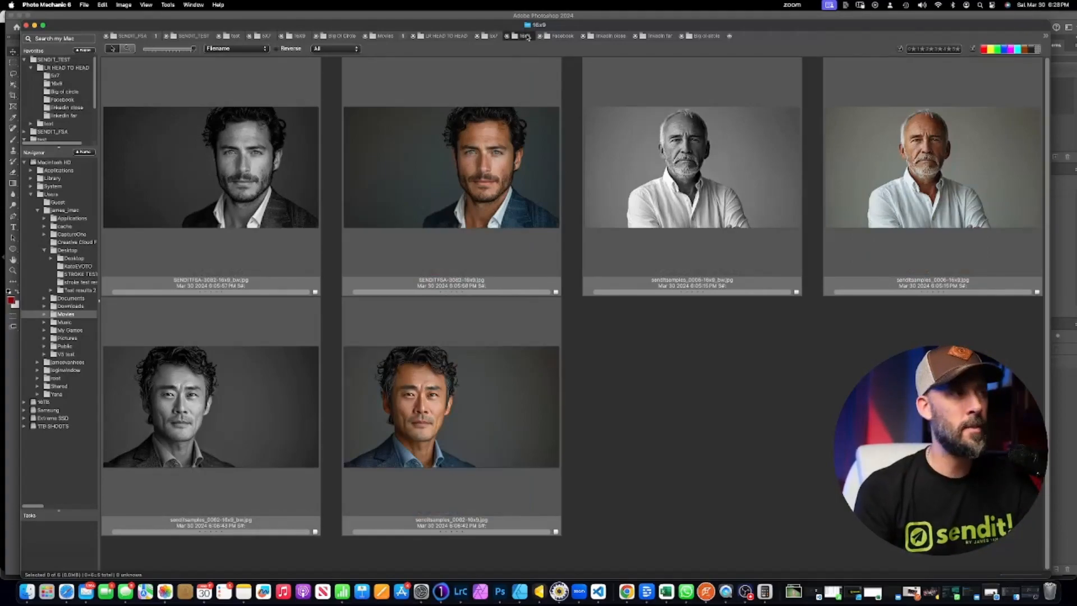
left_click(563, 36)
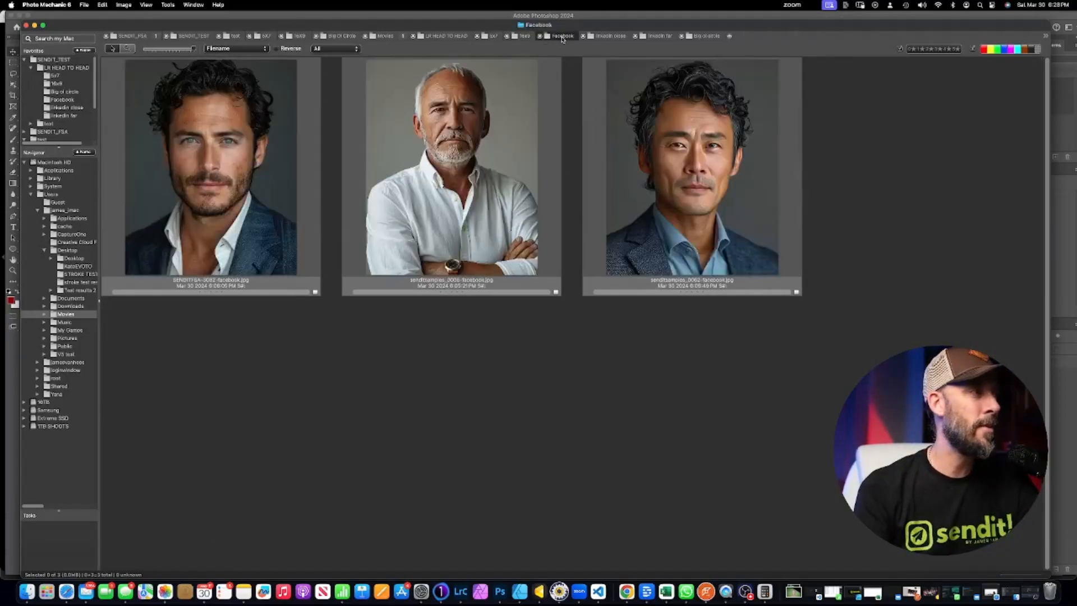
left_click(614, 37)
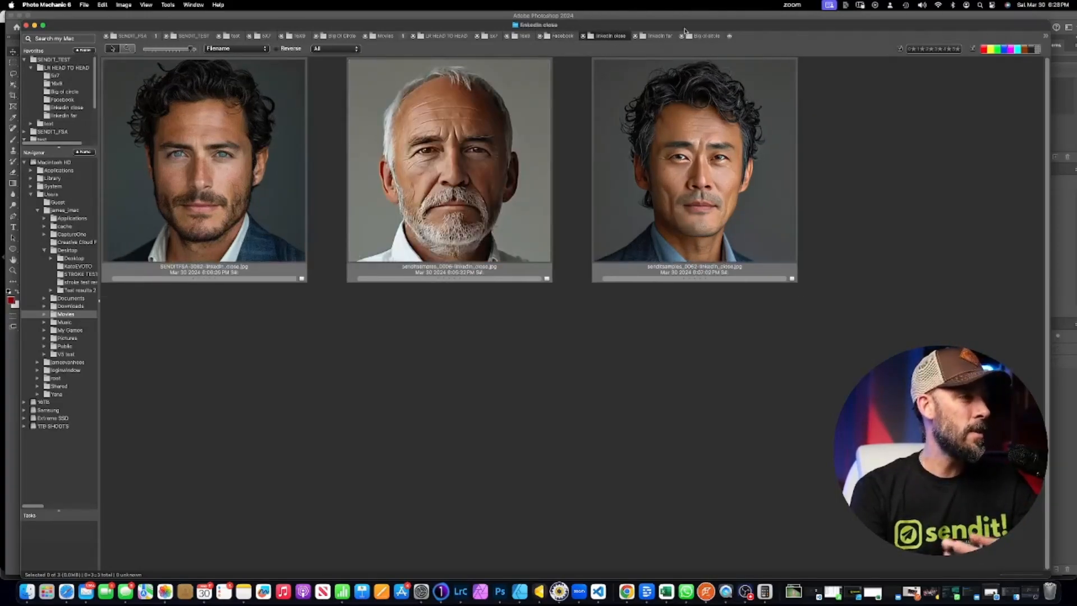
left_click(665, 37)
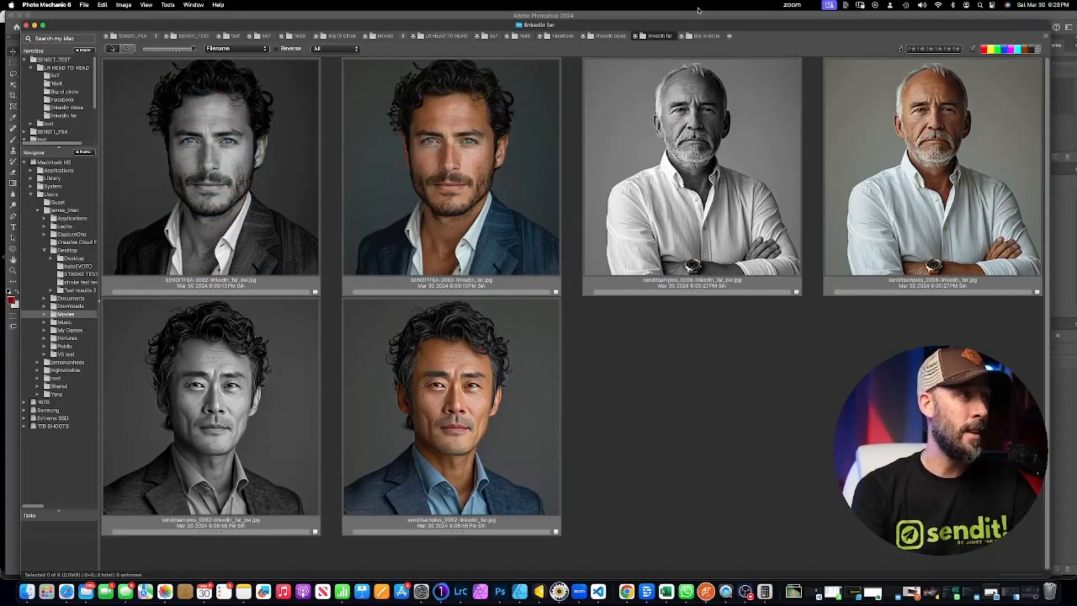
left_click(700, 37)
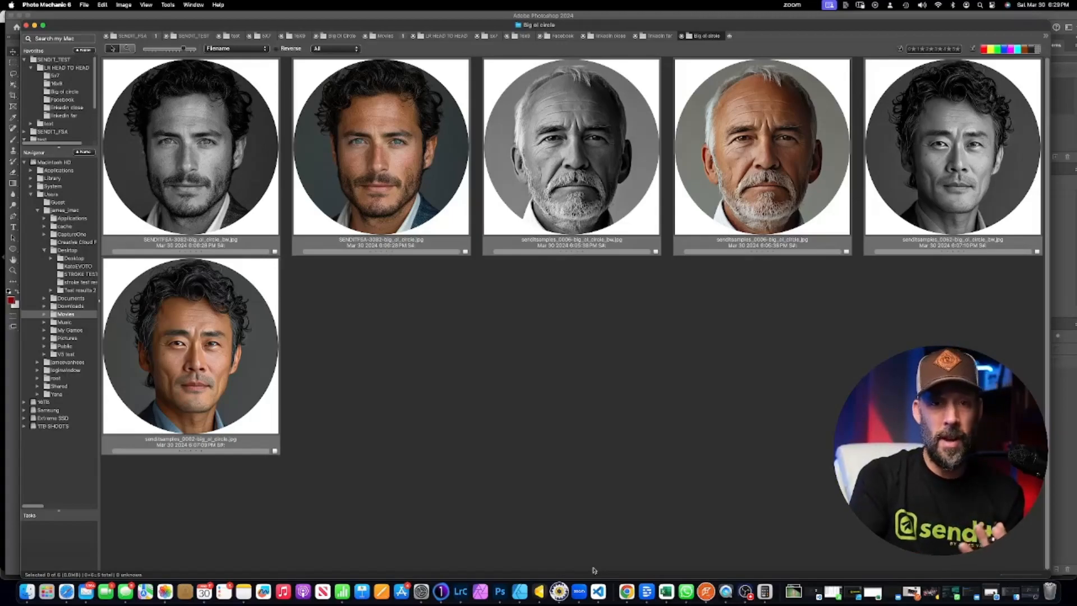
Step: Switch to Photoshop and export the Sendit! preset list to the SENDIT_TEST folder, dismissing the Finder windows
left_click(501, 592)
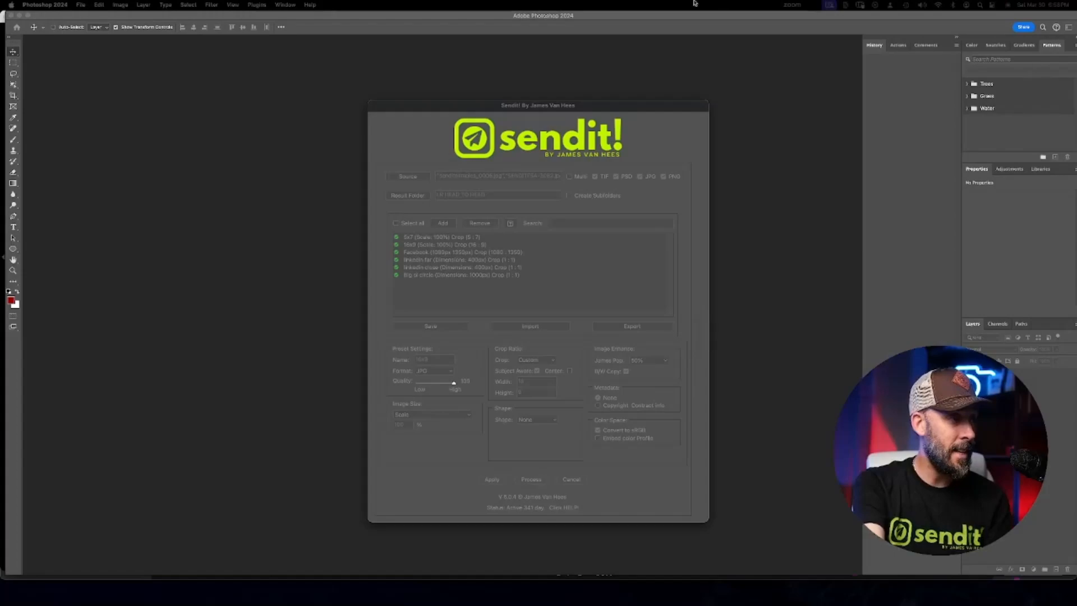
left_click(567, 275)
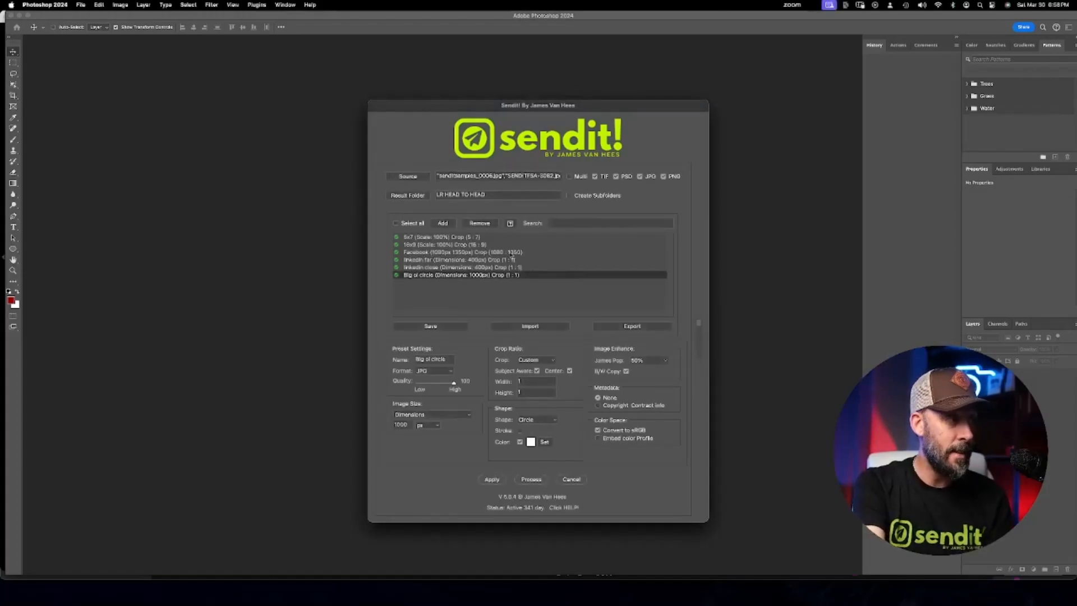
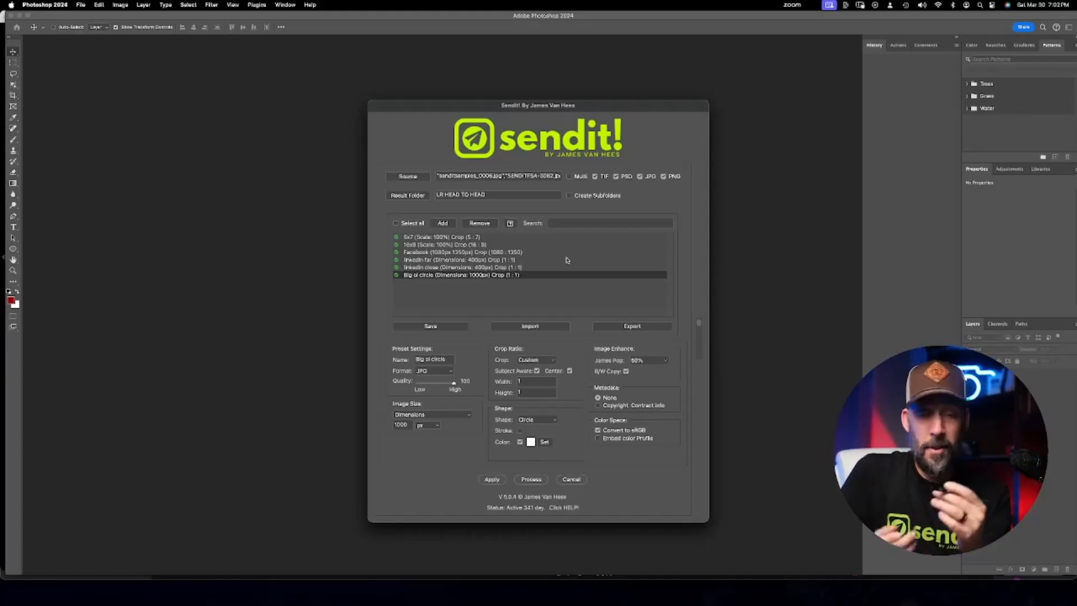
left_click(633, 329)
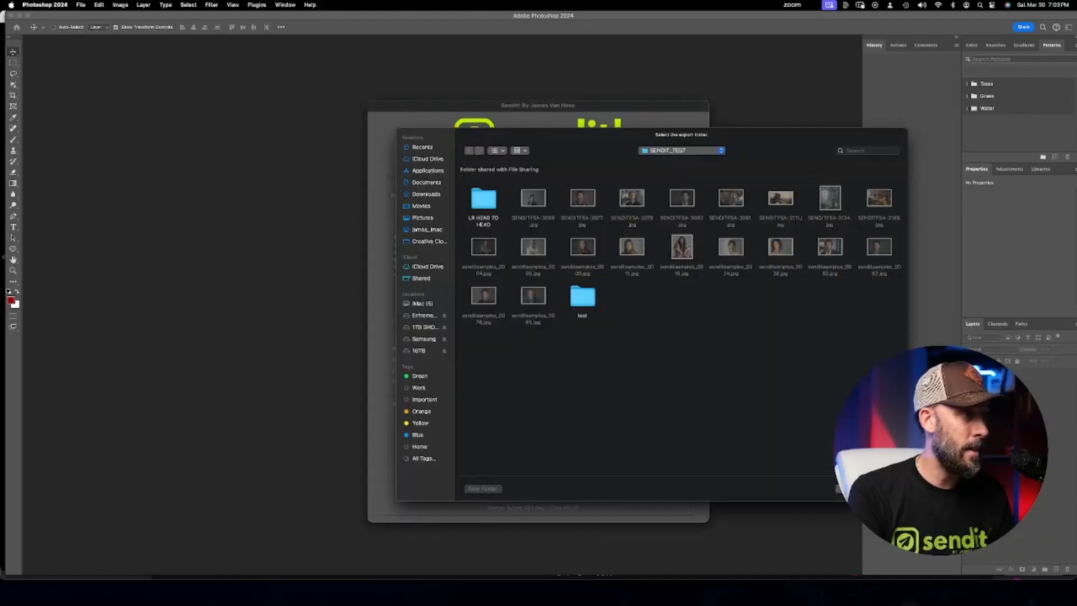
left_click(885, 488)
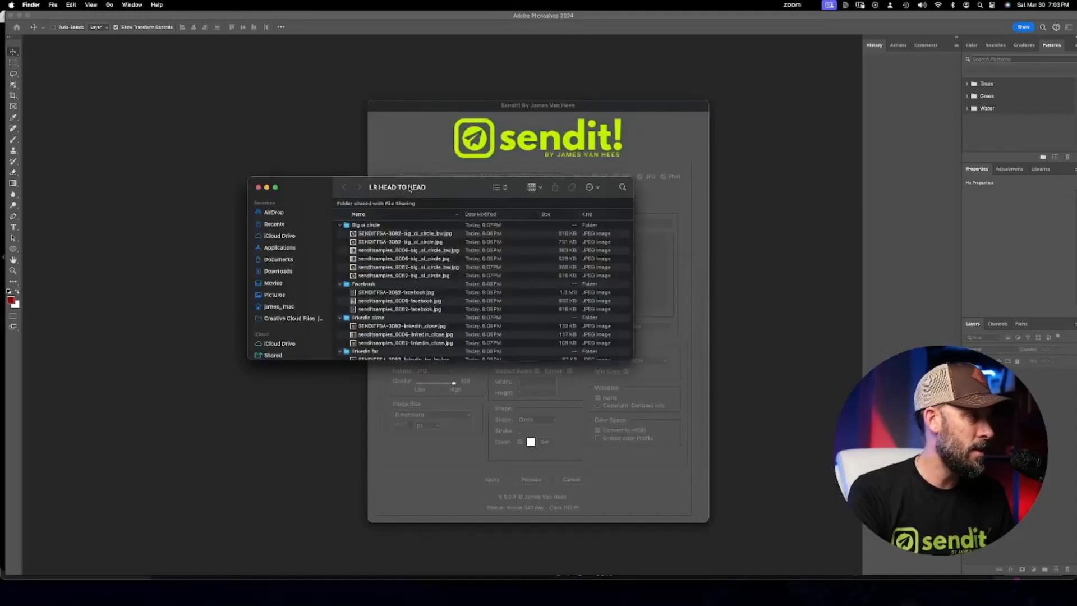
left_click(258, 187)
left_click(567, 268)
left_click(634, 328)
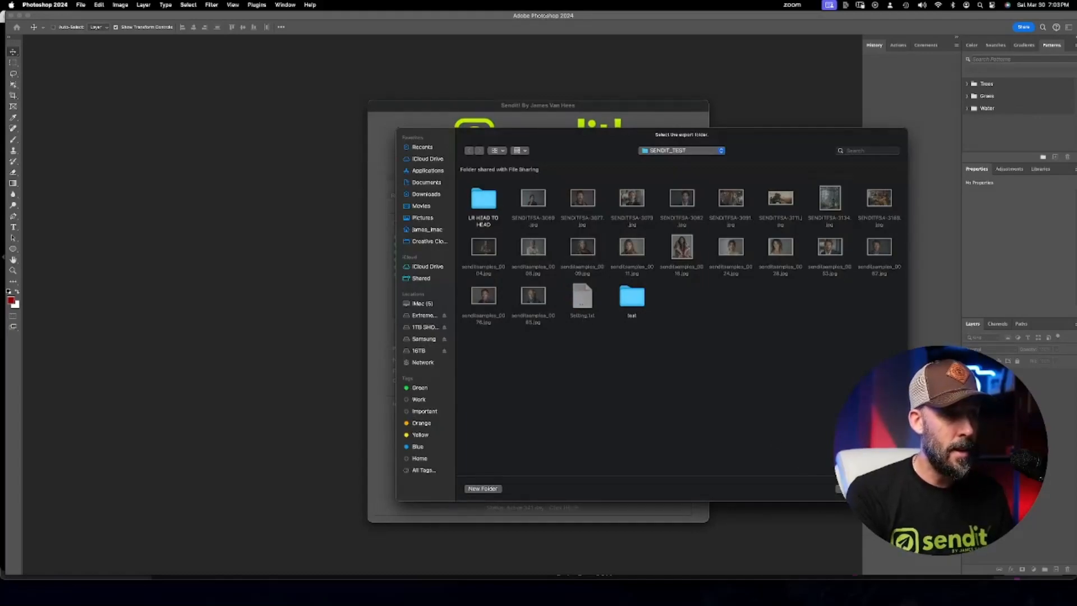
left_click(886, 489)
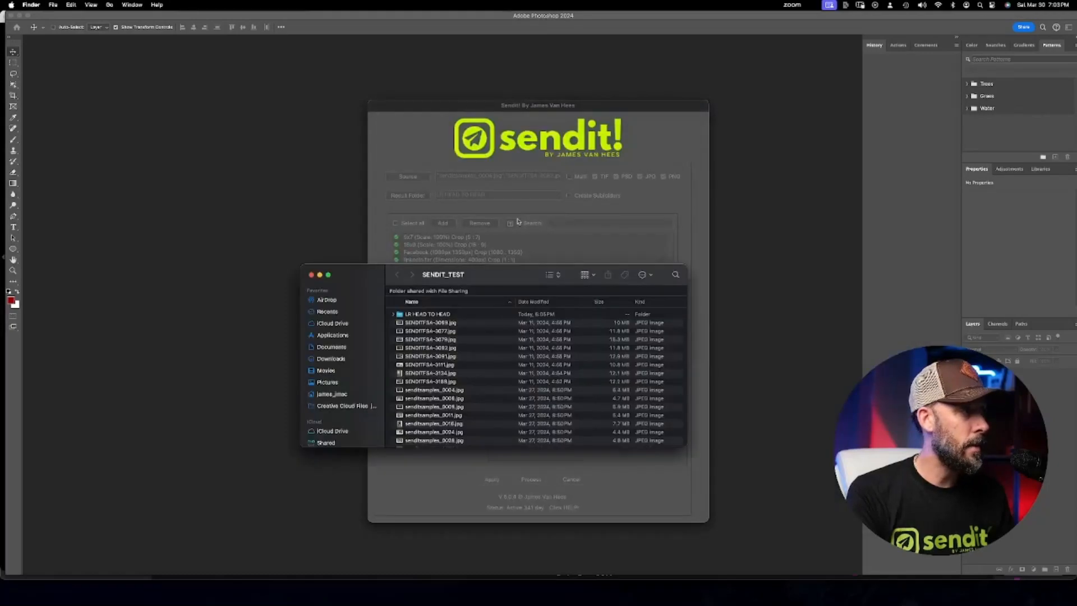
left_click(319, 275)
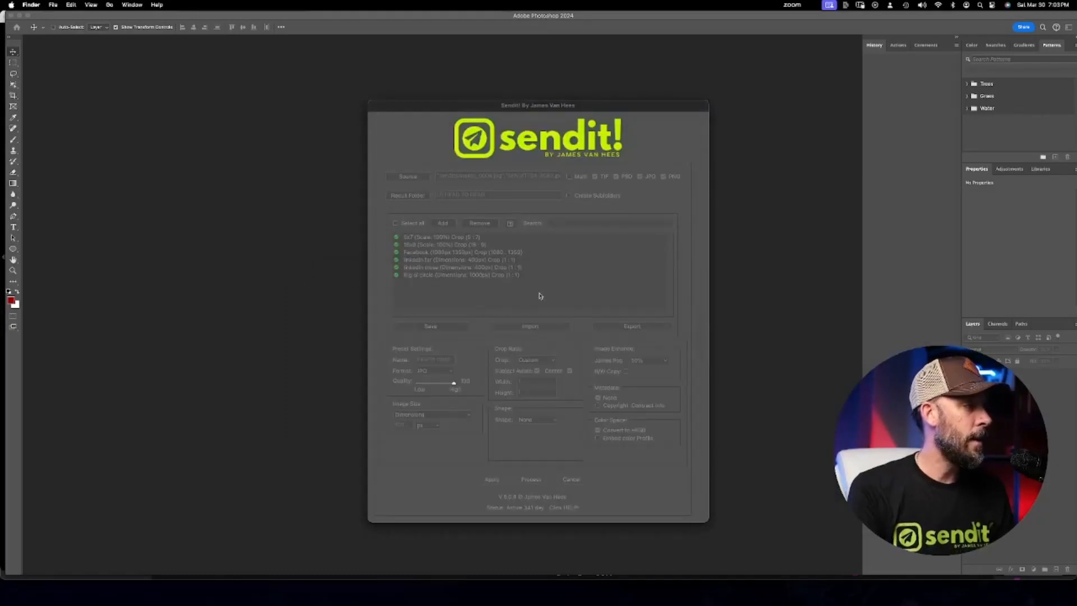
Step: Revert the preset list to its defaults and look through the social media presets, including Facebook shared link
left_click(509, 225)
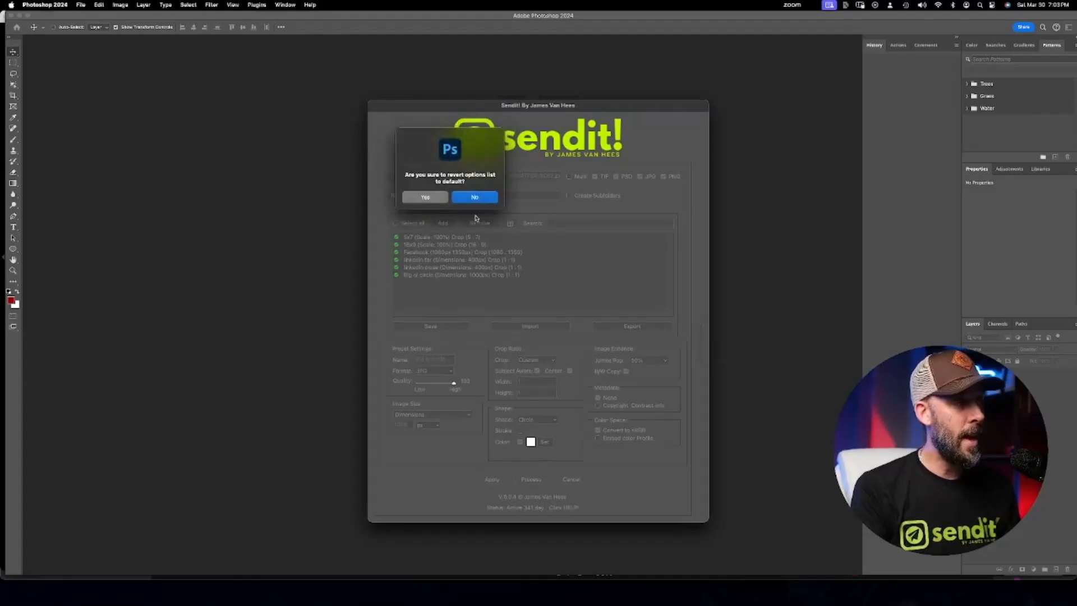
left_click(474, 197)
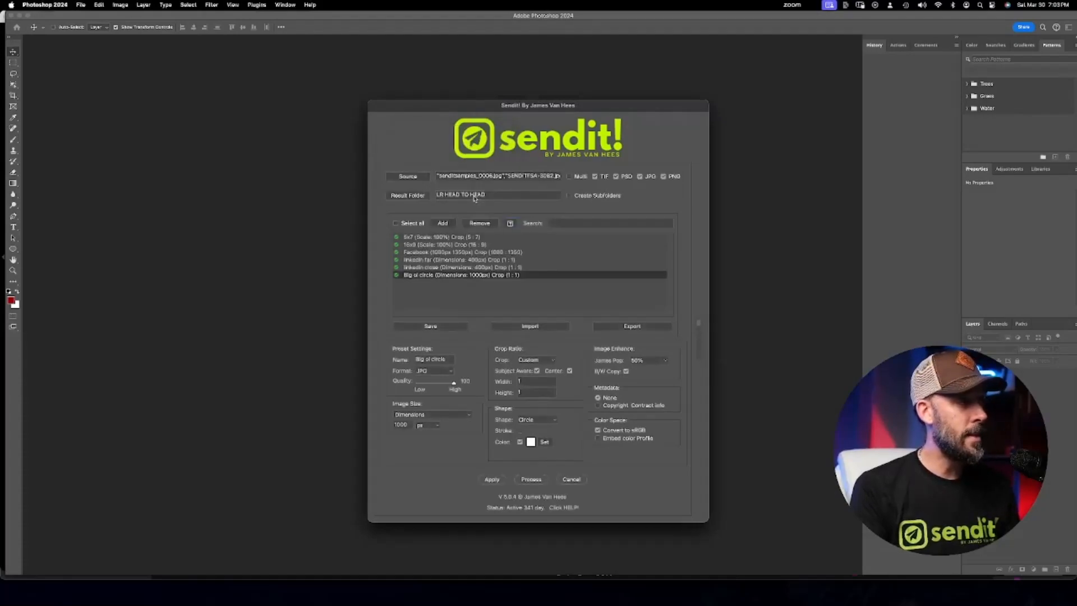
left_click(507, 223)
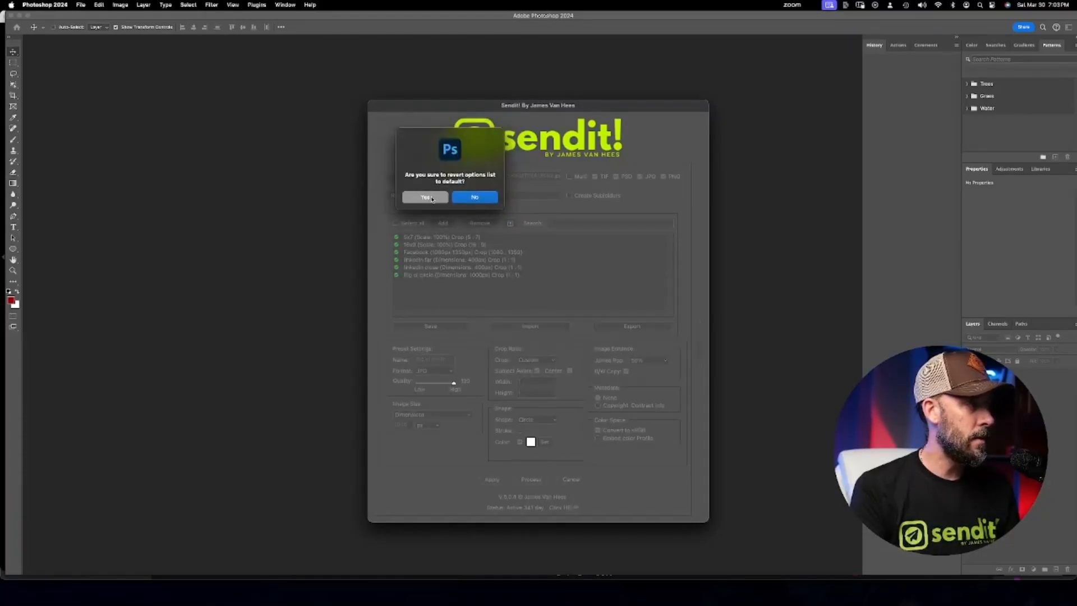
left_click(434, 197)
scroll(451, 268, "down", 10)
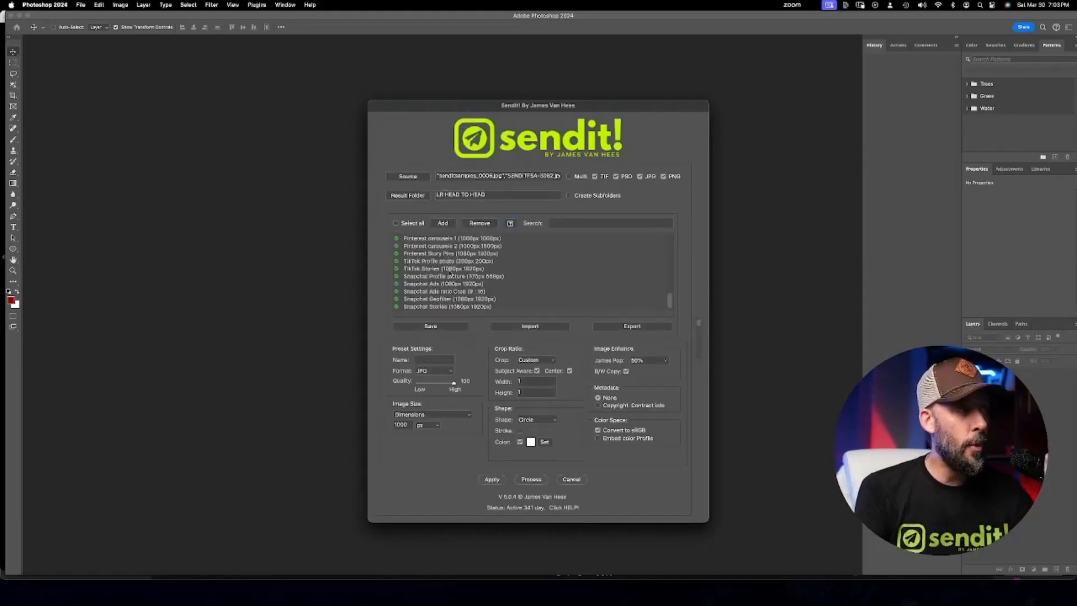
scroll(451, 271, "up", 10)
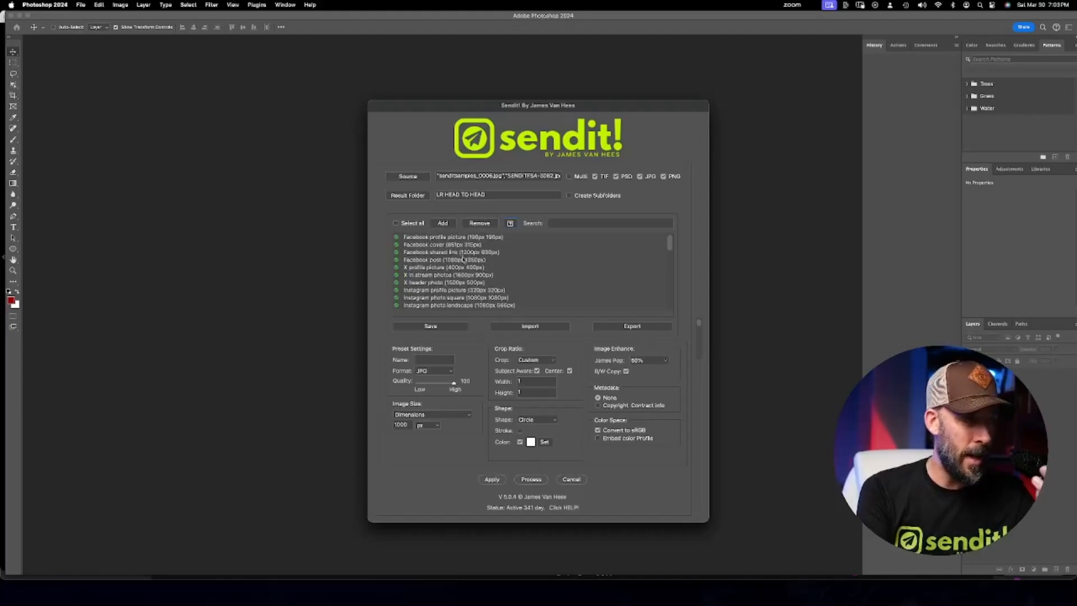
scroll(467, 269, "down", 10)
scroll(470, 272, "up", 10)
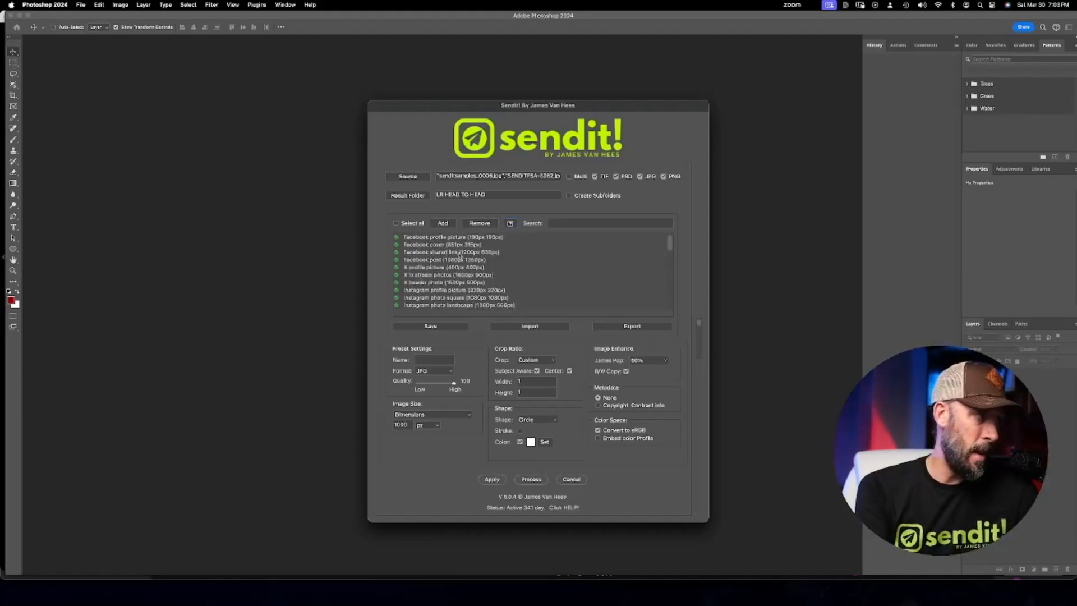
left_click(449, 252)
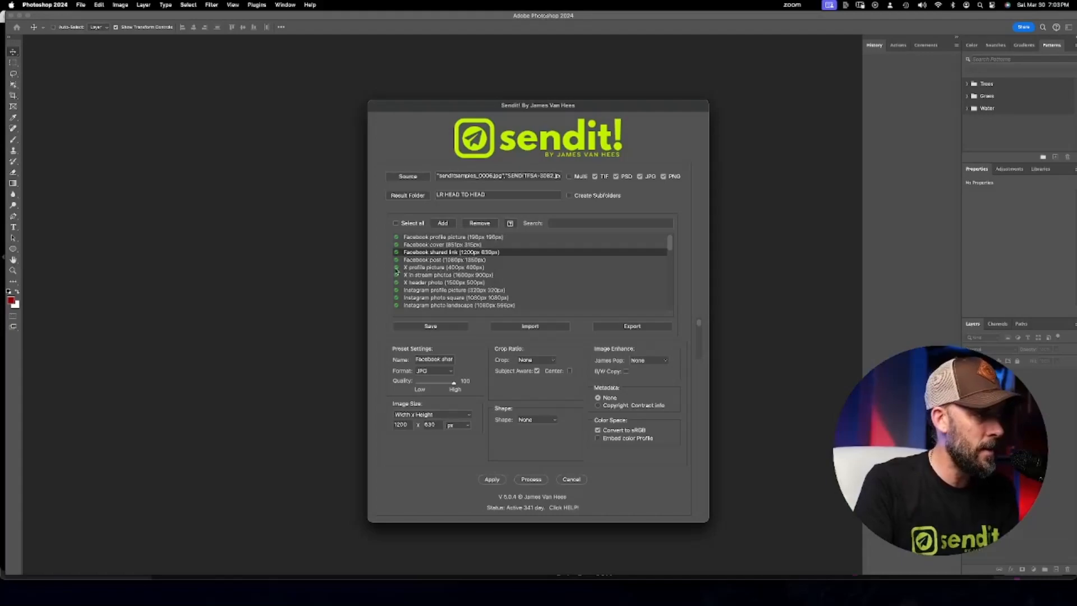
Step: Remove the Snapchat Ads and Snapchat Ads ratio presets from the default list
scroll(404, 270, "down", 10)
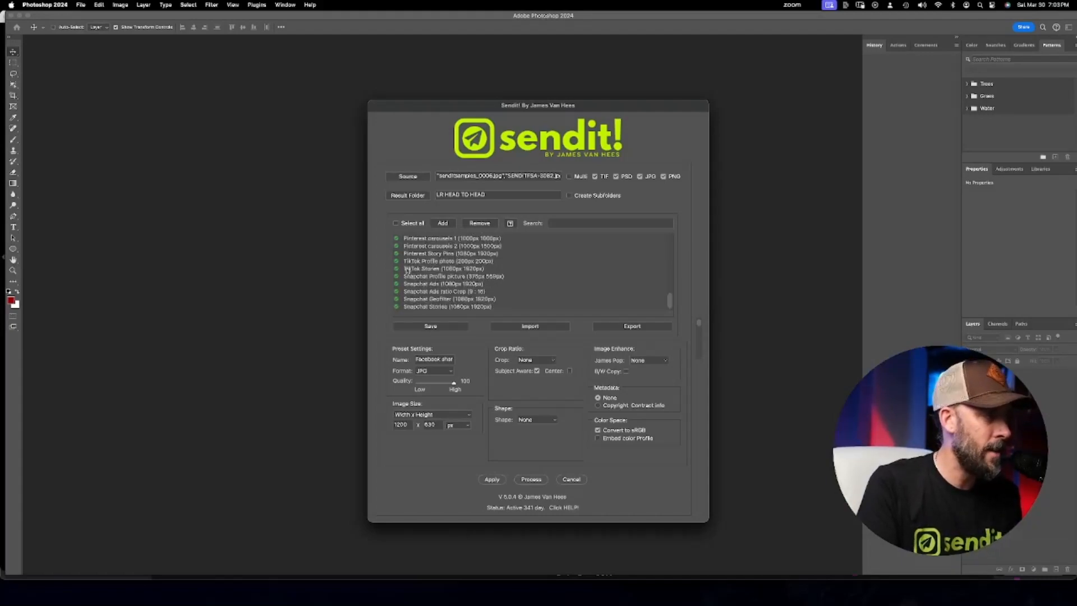
left_click(400, 284)
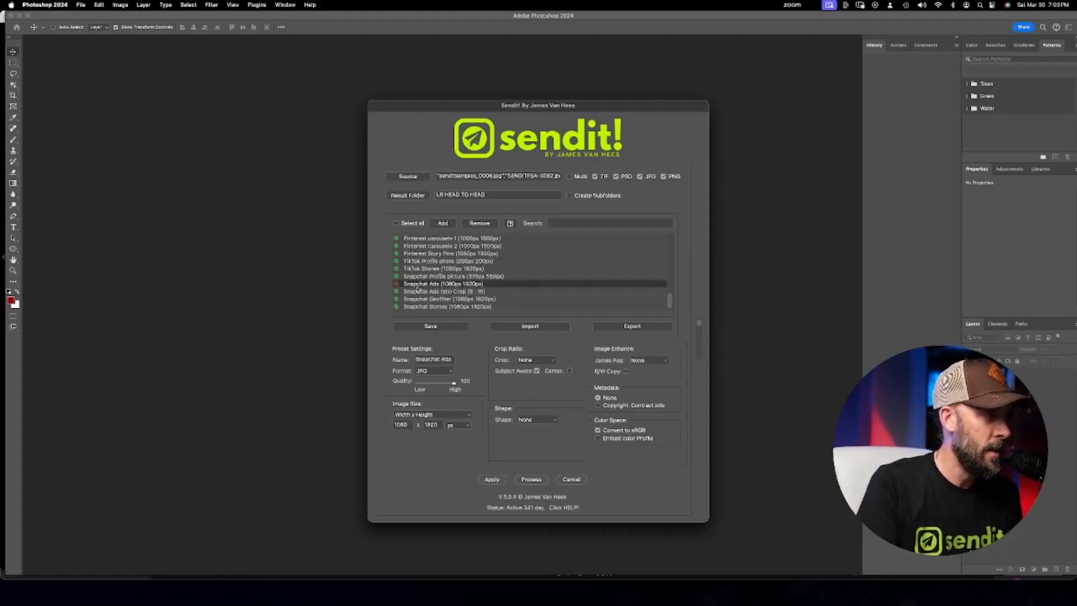
left_click(398, 292)
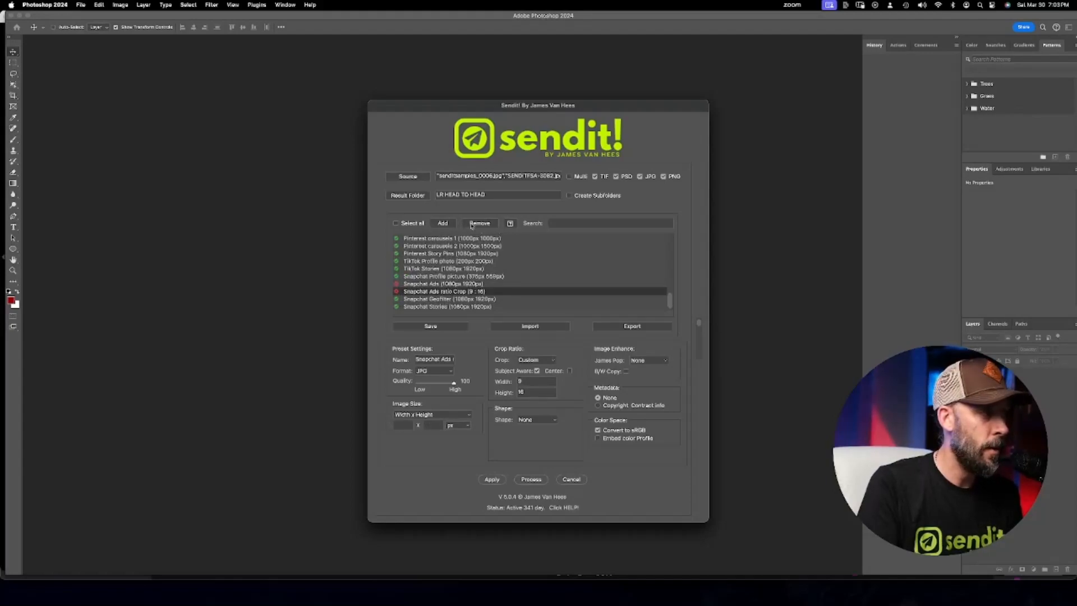
left_click(469, 224)
left_click(481, 224)
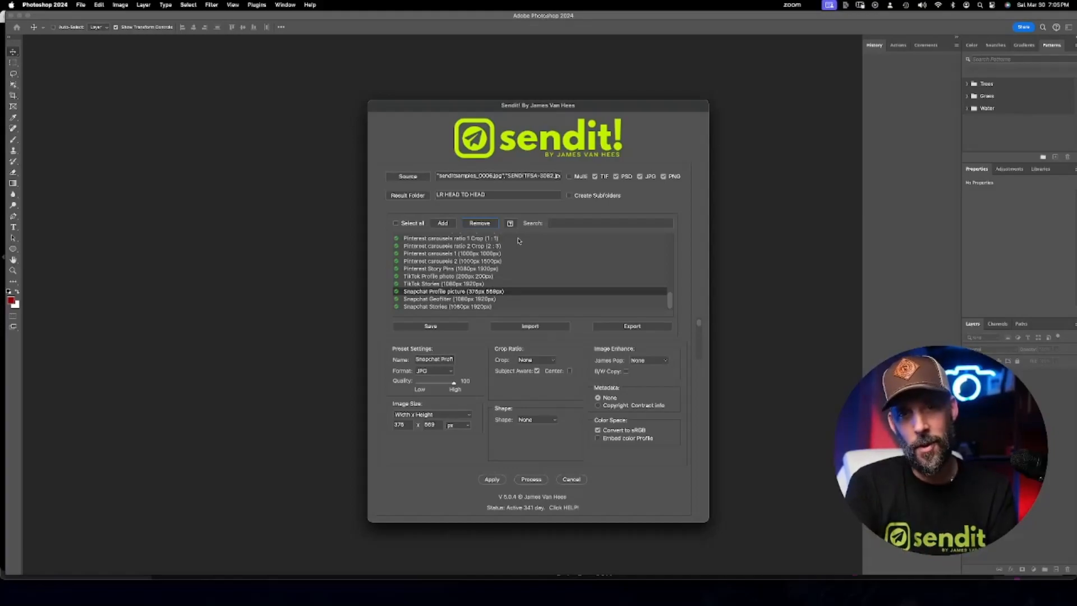
mouse_move(1075, 604)
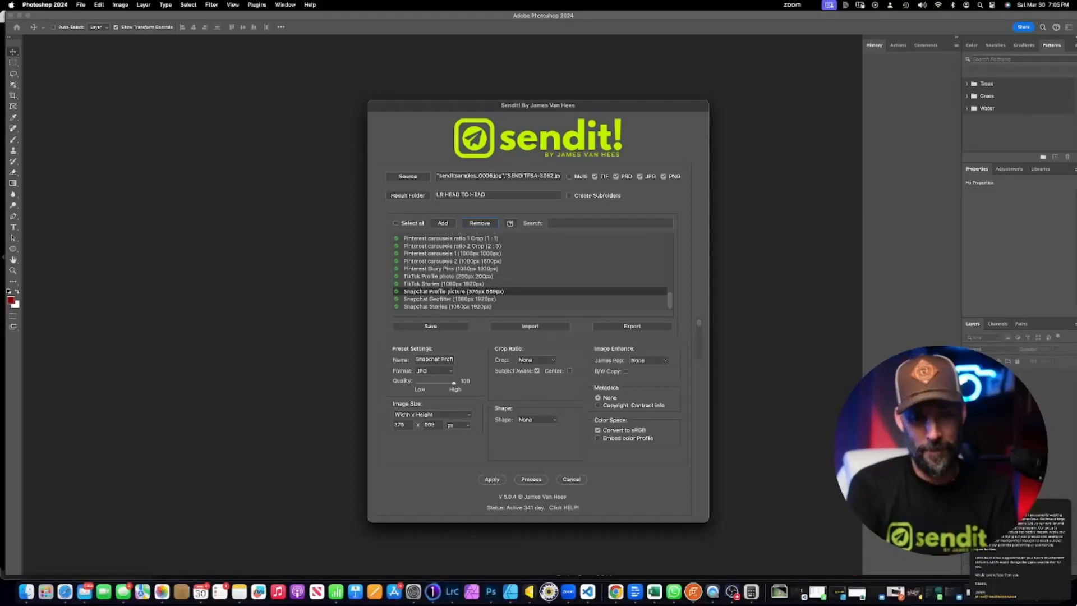